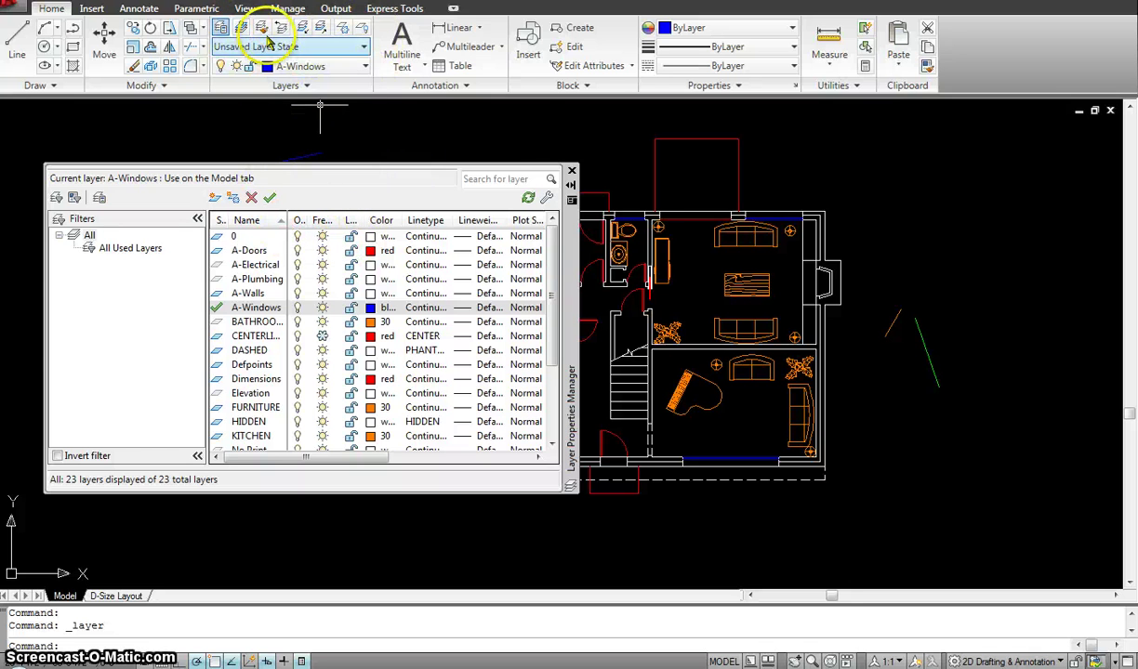
- Review the layer list in the Layer Properties Manager and close the palette
{"action": "left_click", "coordinate": [572, 172]}
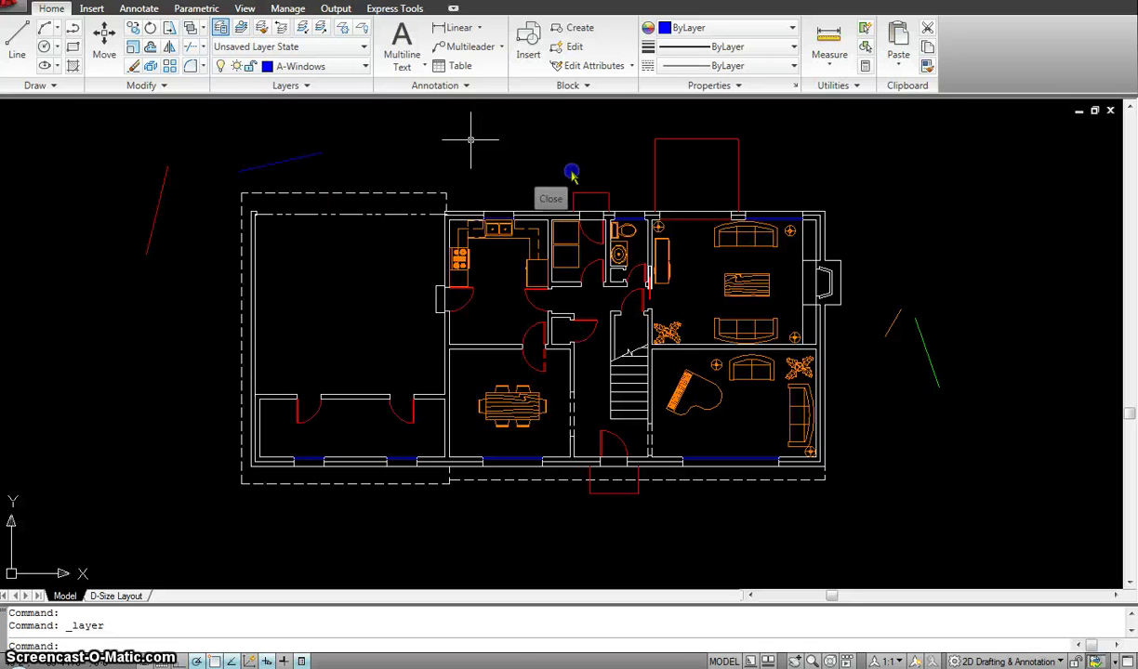
{"action": "left_click", "coordinate": [221, 29]}
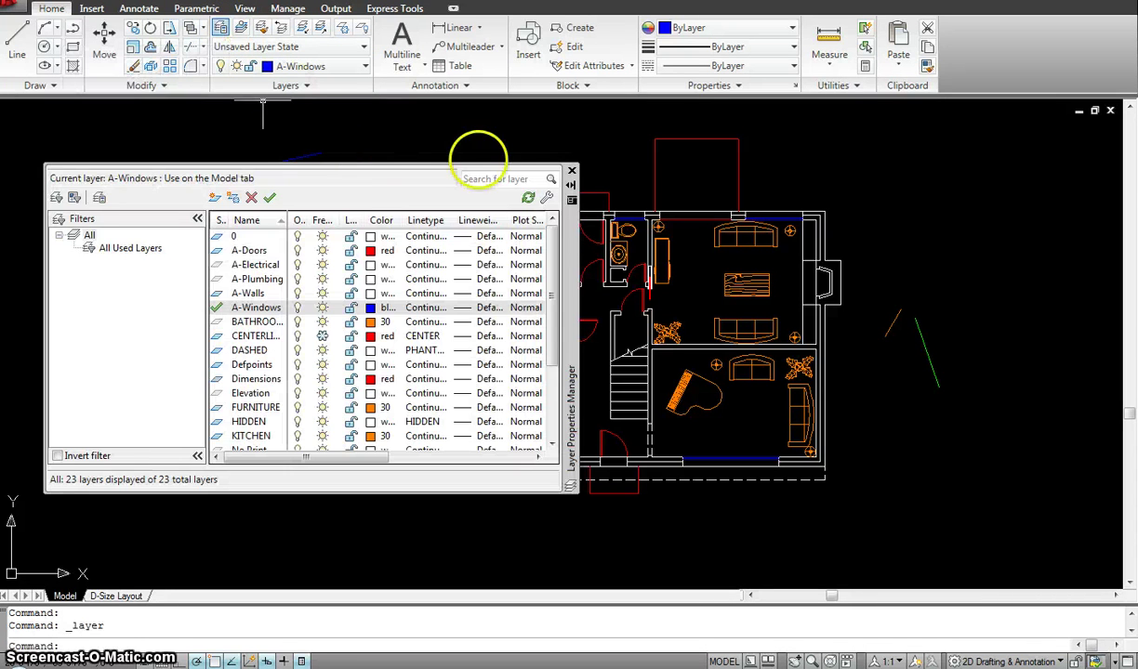
{"action": "left_click", "coordinate": [571, 174]}
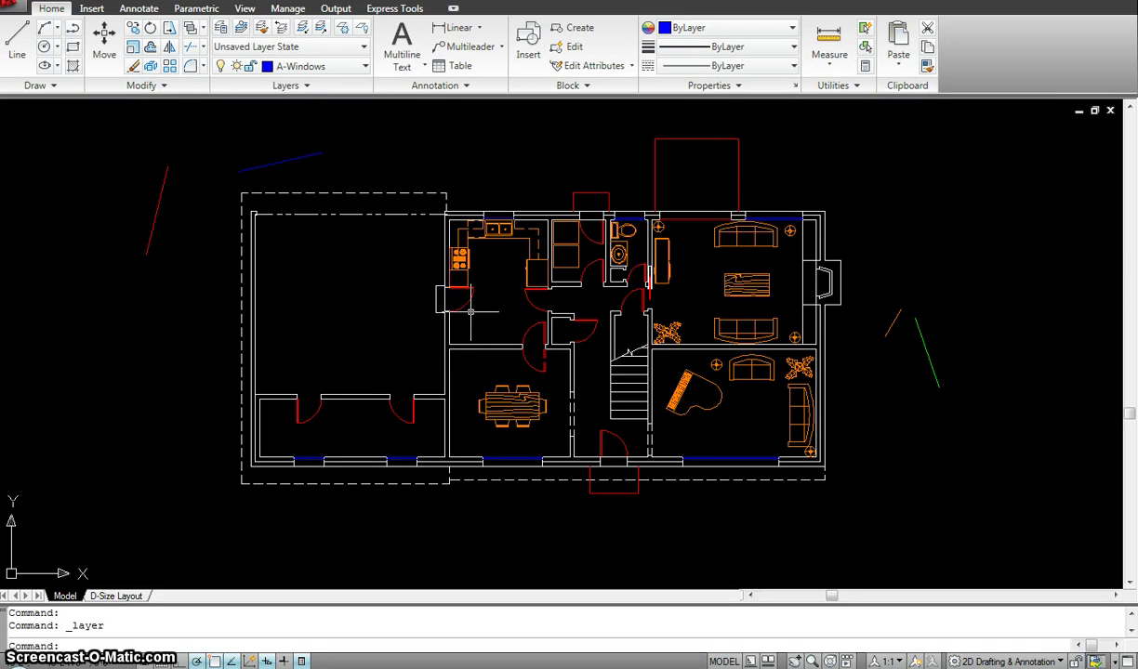
- Draw a single slanted line on the A-Windows layer in the empty area beside the garage's outer wall
{"action": "type", "text": "l"}
{"action": "key", "text": "Return"}
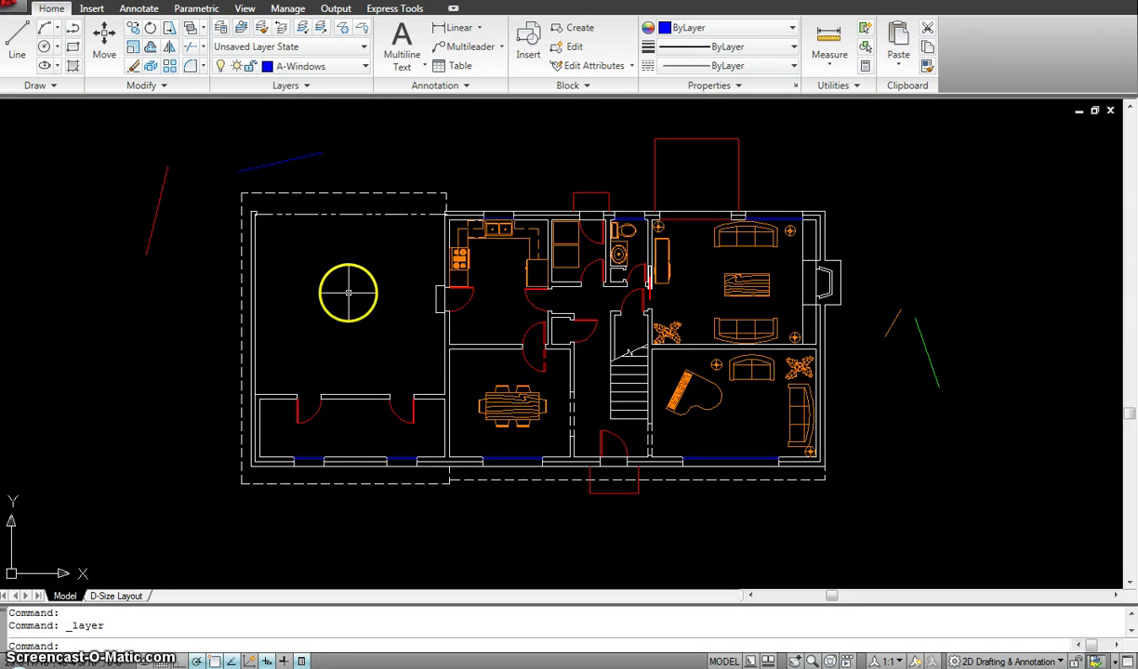
{"action": "left_click", "coordinate": [190, 266]}
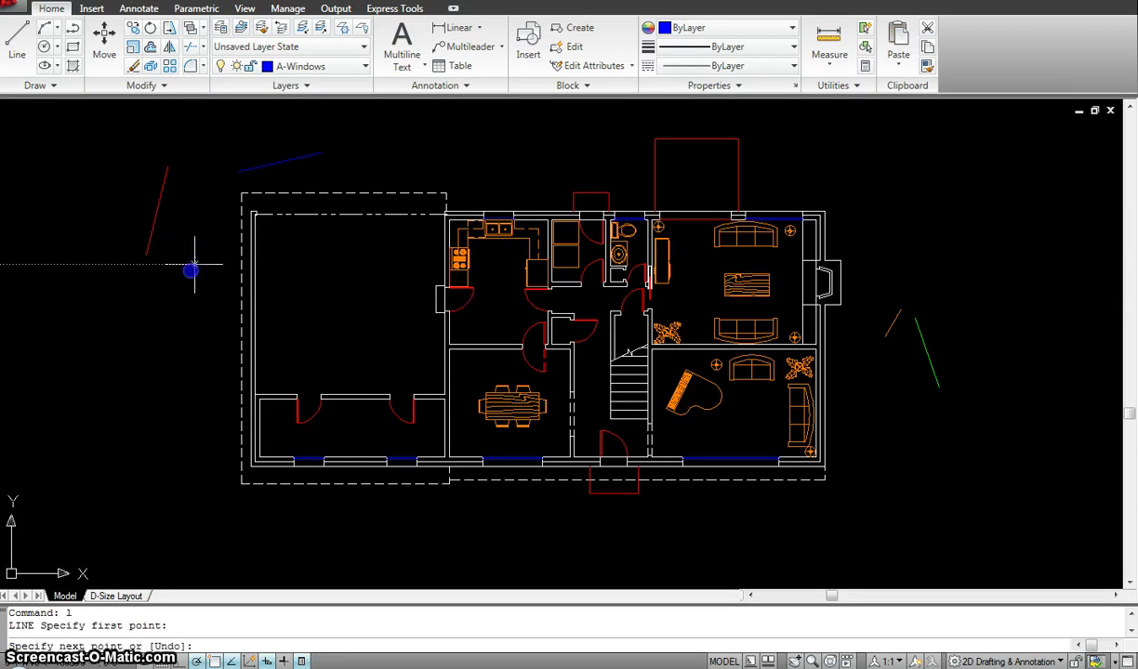
{"action": "left_click", "coordinate": [157, 352]}
{"action": "key", "text": "Escape"}
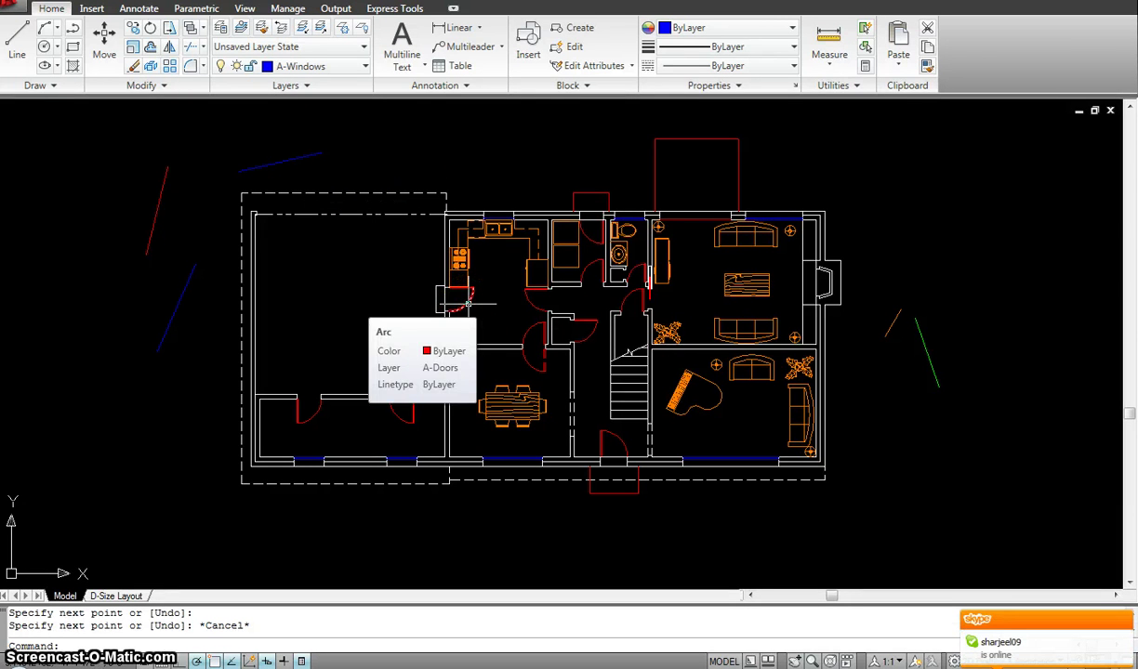
- Make A-Doors the current layer using the kitchen door arc, and draw a short slanted line on it above the plan
{"action": "left_click", "coordinate": [467, 300]}
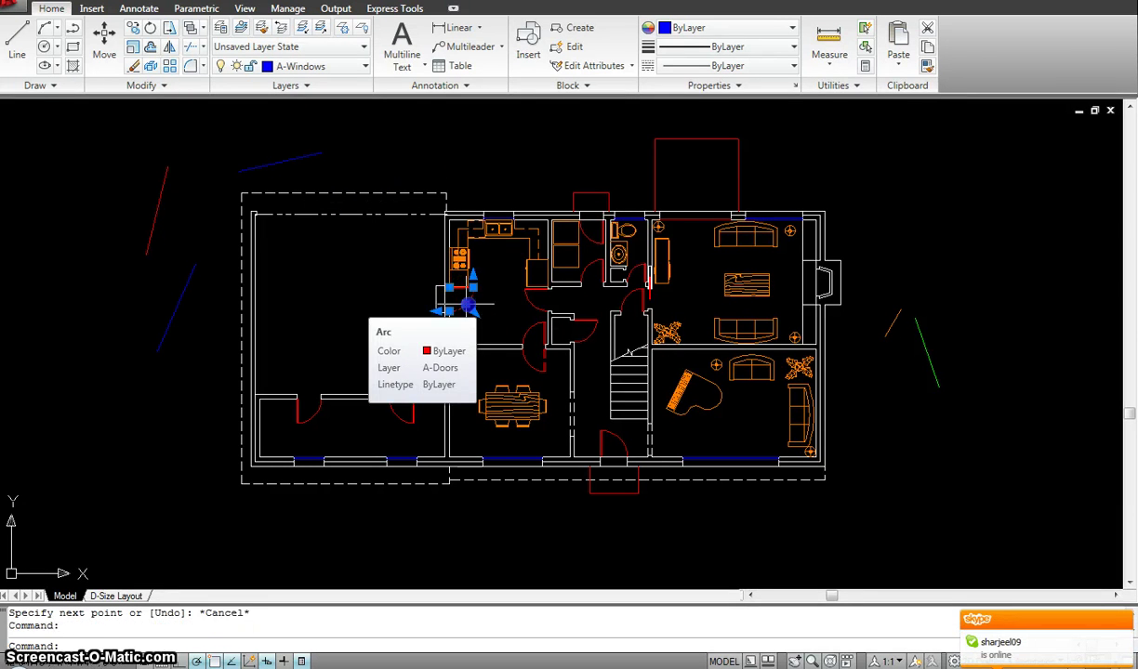
{"action": "left_click", "coordinate": [240, 31]}
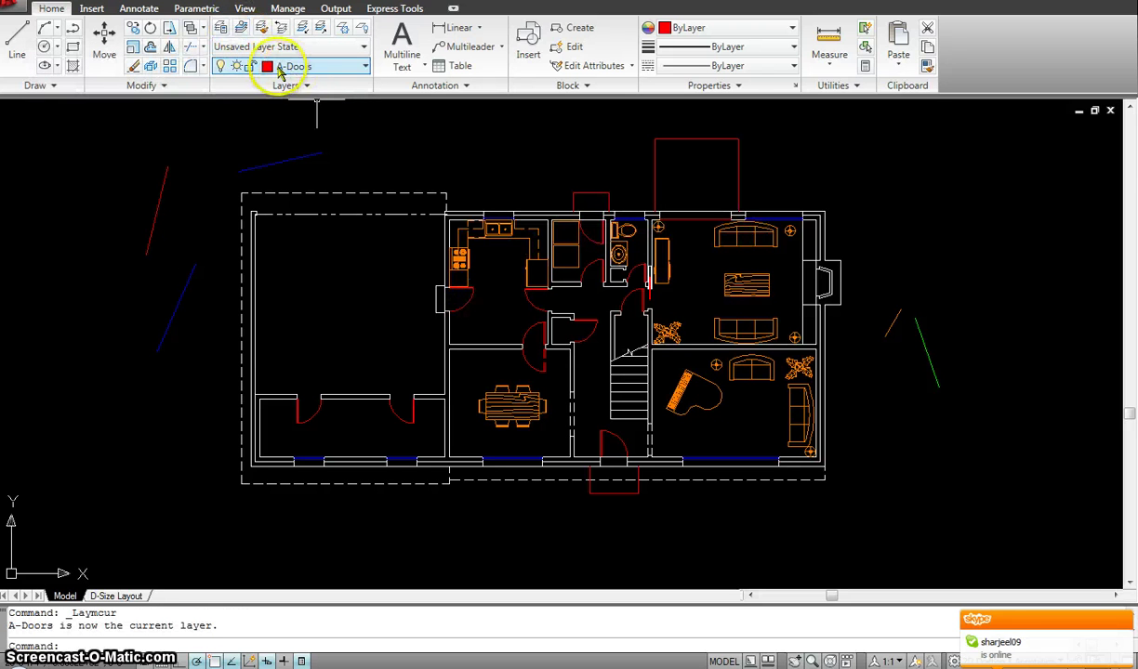
{"action": "type", "text": "l"}
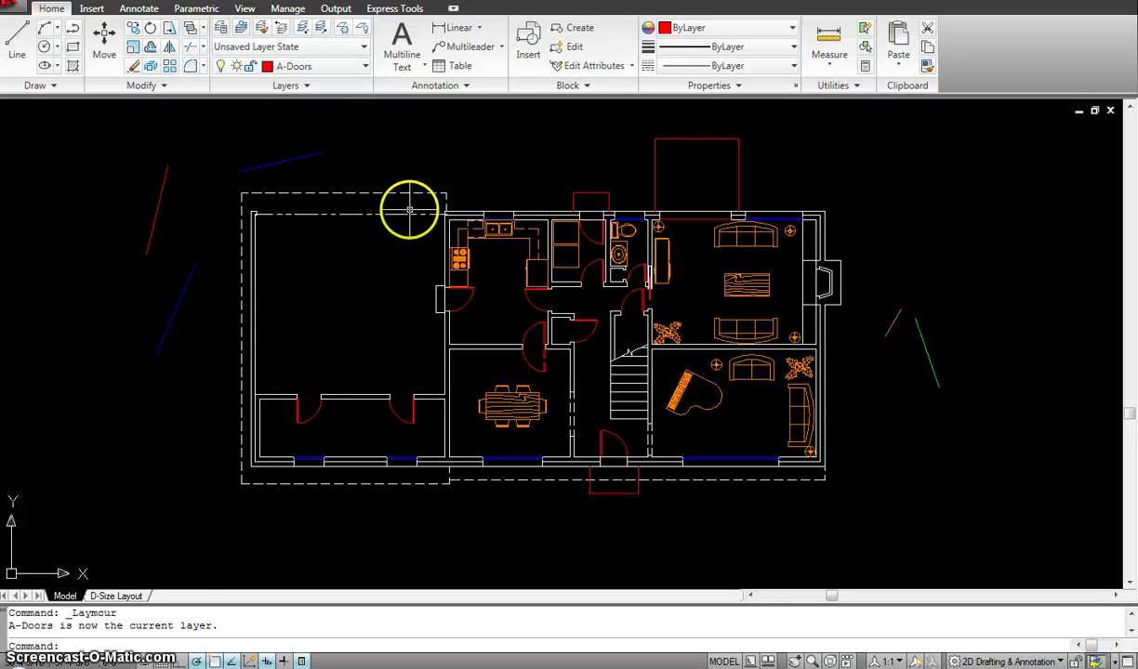
{"action": "key", "text": "Return"}
{"action": "left_click", "coordinate": [431, 146]}
{"action": "left_click", "coordinate": [357, 155]}
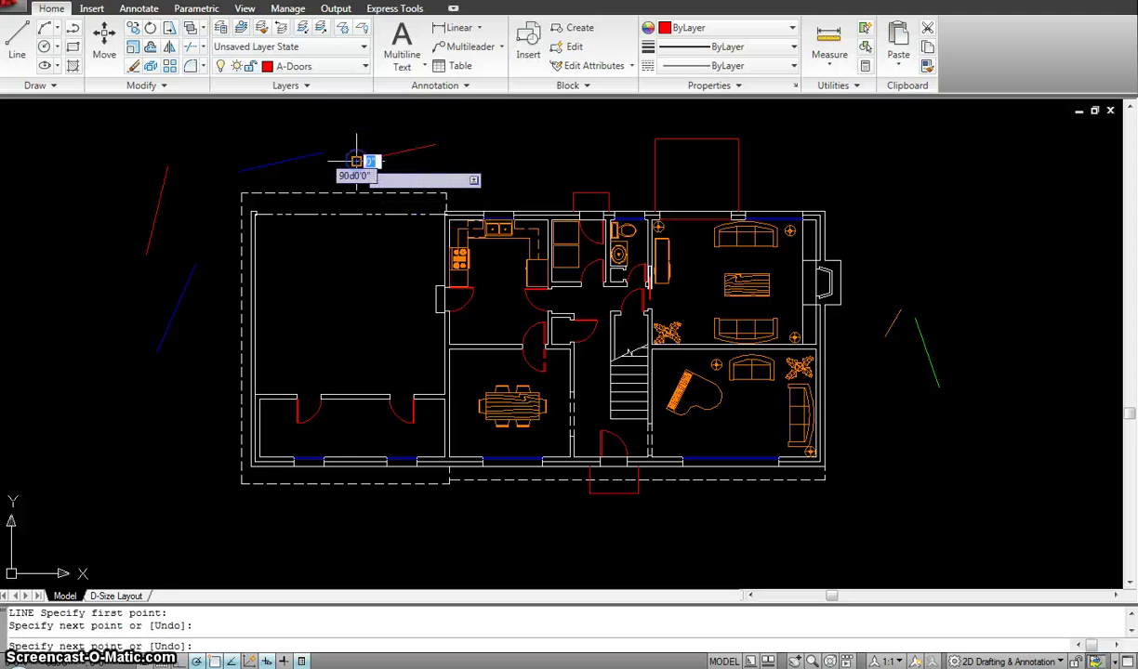
{"action": "key", "text": "Escape"}
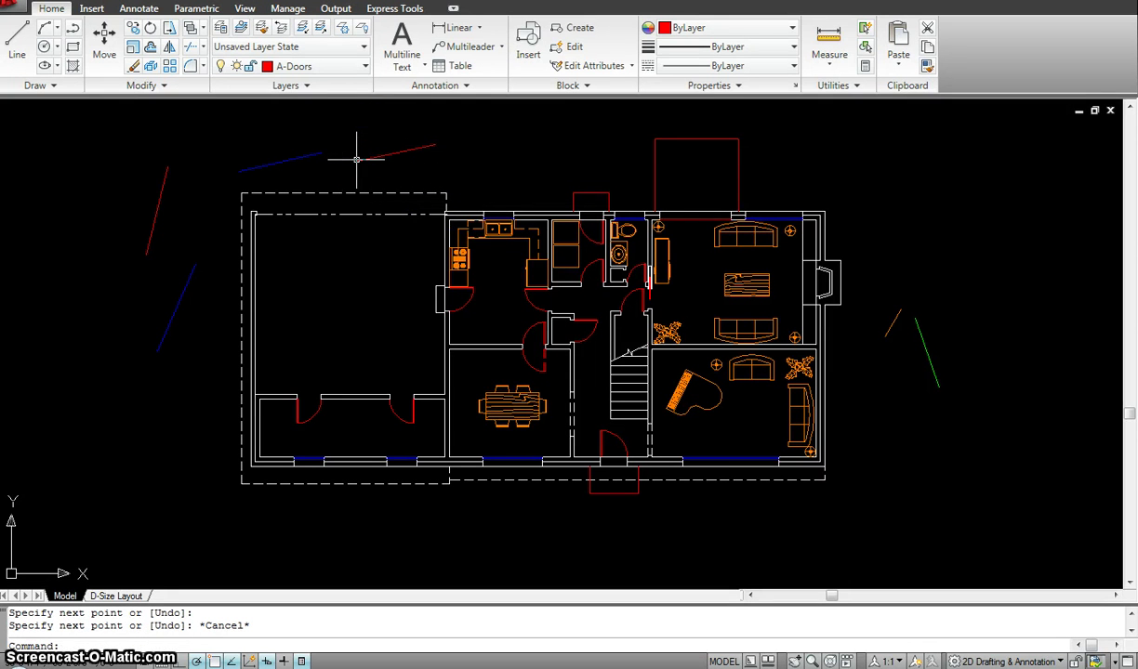
- Make A-Walls the current layer using the lower exterior wall line between the garage and dining room
{"action": "left_click", "coordinate": [437, 460]}
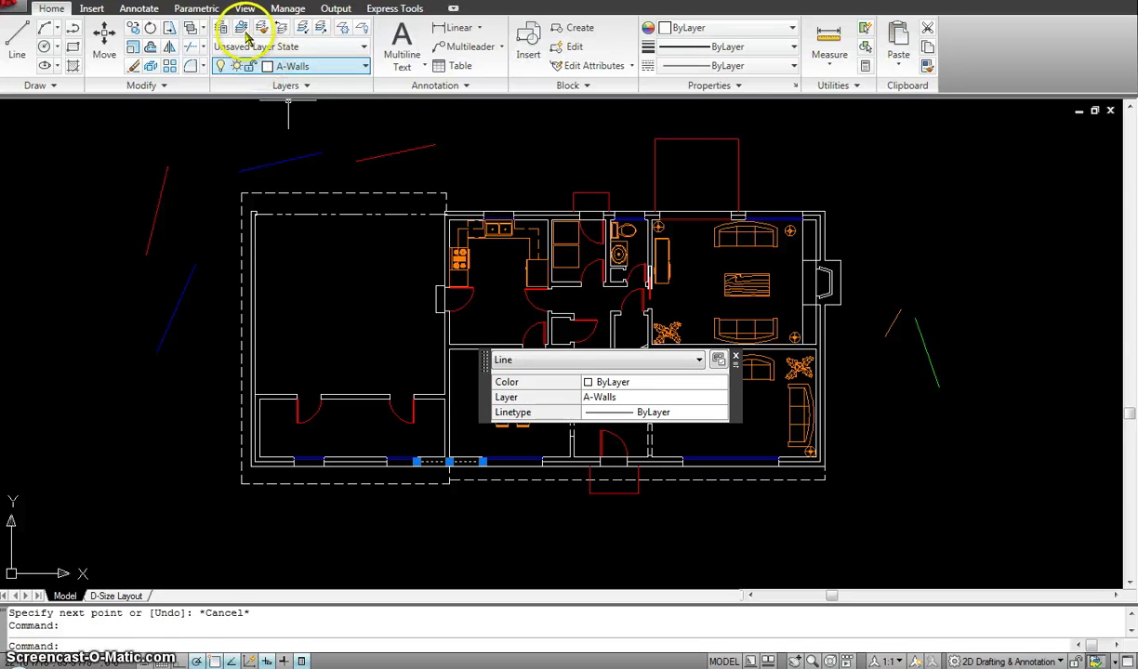
{"action": "left_click", "coordinate": [243, 30]}
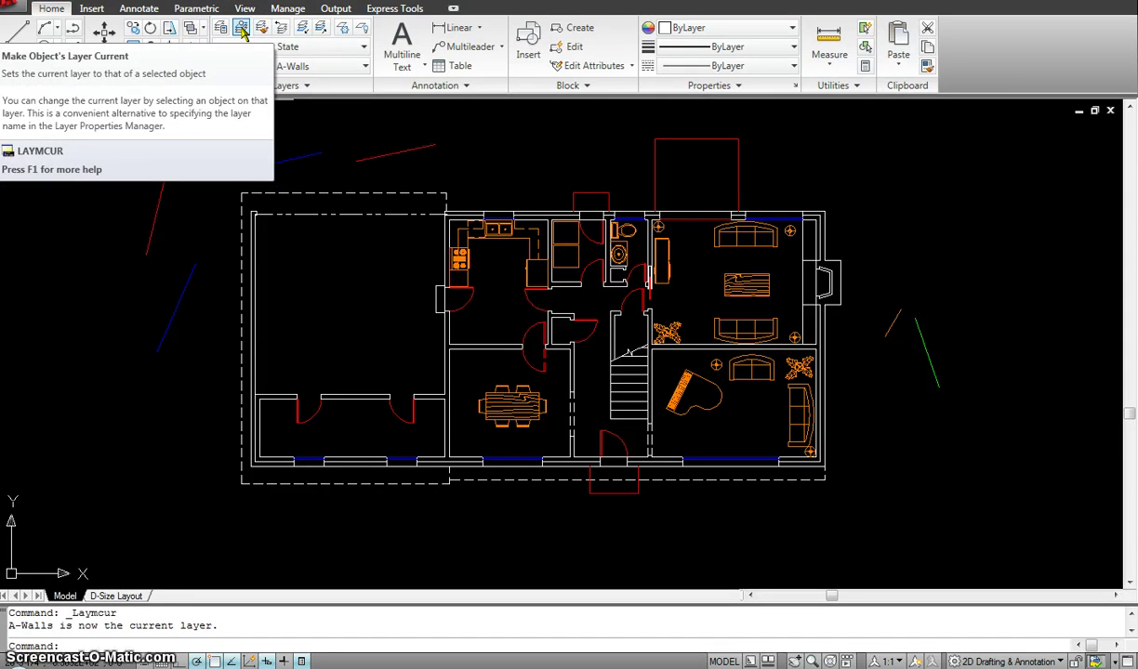
{"action": "key", "text": "Escape"}
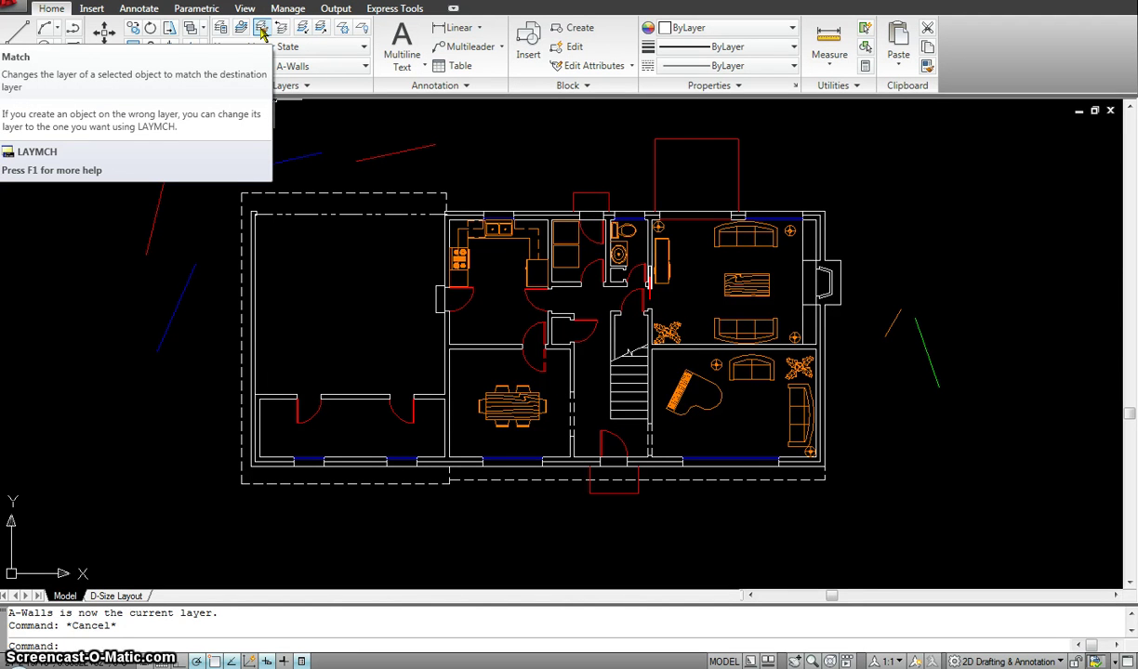
{"action": "key", "text": "Escape"}
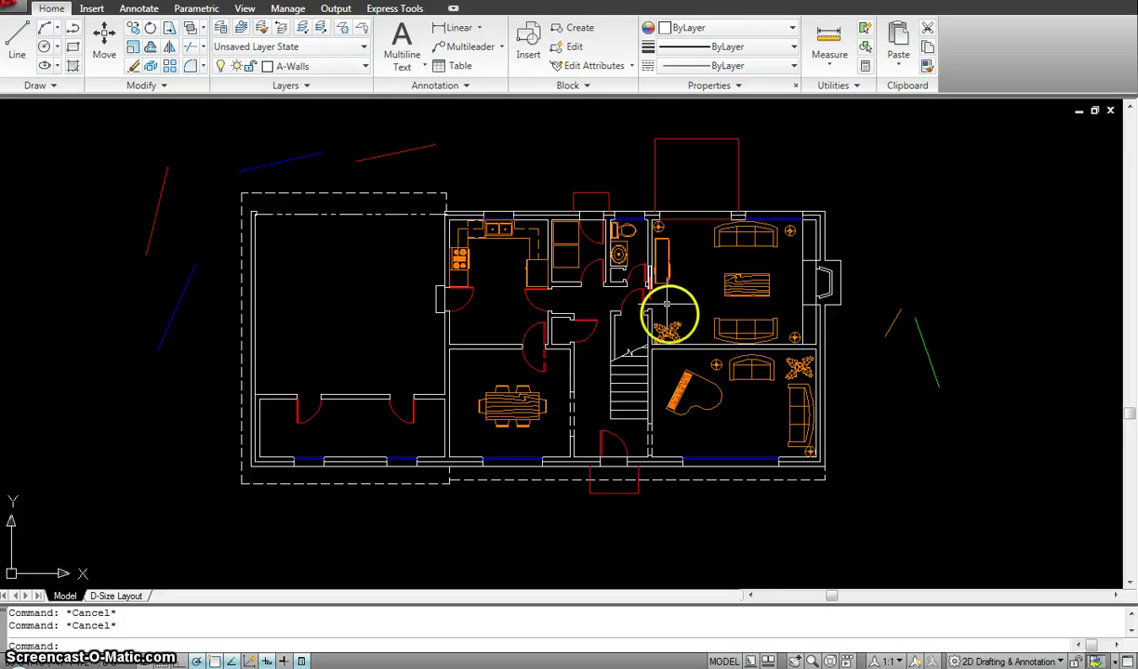
- Change the living room plant block to the Plant layer with Layer Match, using the green line outside the plan as destination
{"action": "mouse_move", "coordinate": [669, 330]}
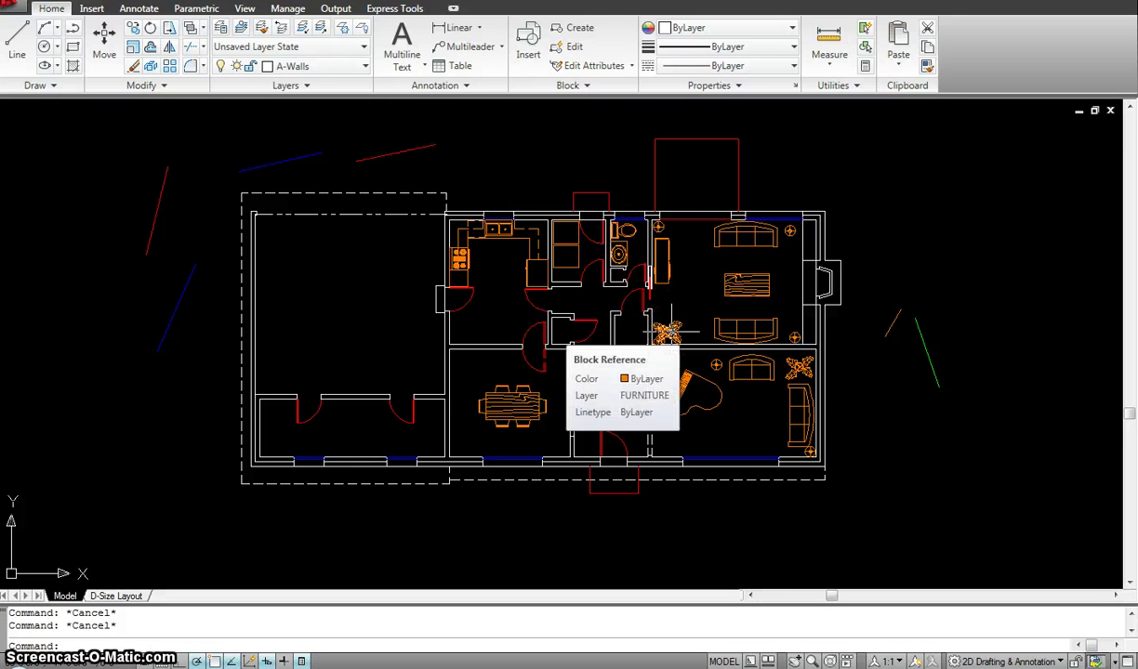
{"action": "left_click", "coordinate": [669, 329]}
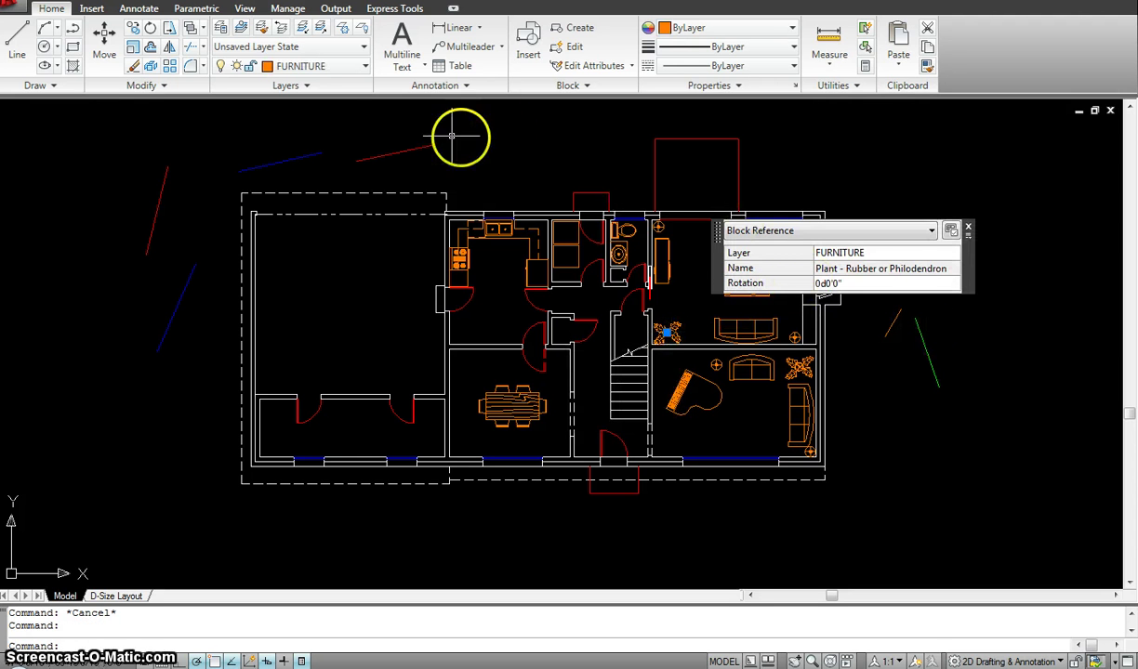
{"action": "left_click", "coordinate": [261, 31]}
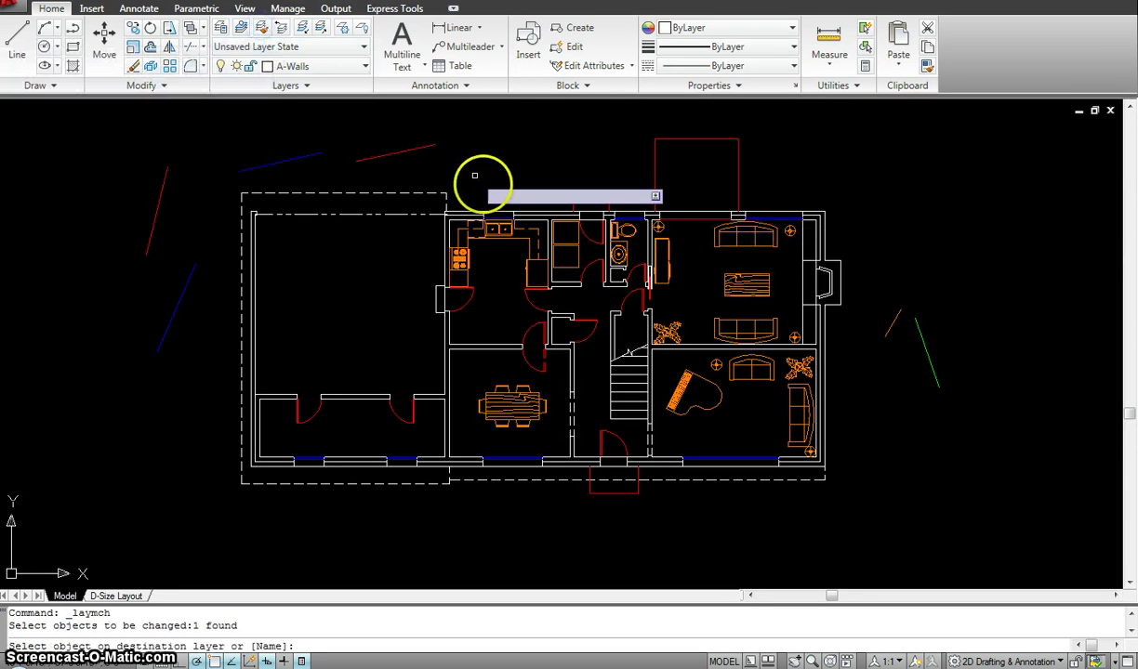
{"action": "left_click", "coordinate": [920, 339]}
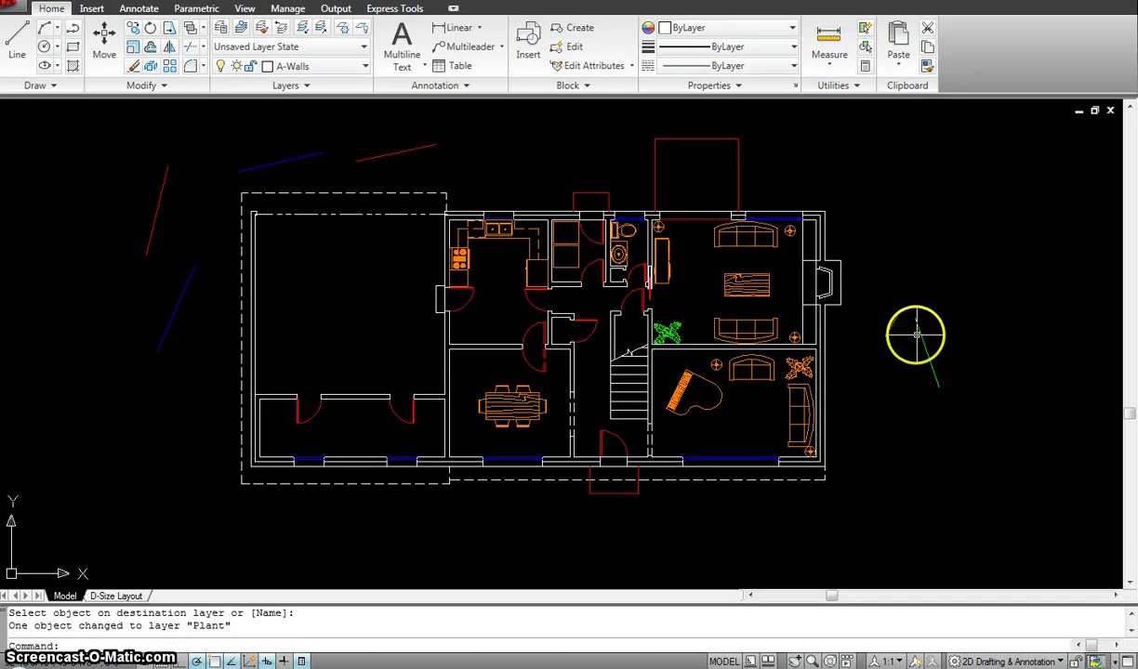
- Check which layer the living room plant block and the green reference line are on
{"action": "left_click", "coordinate": [735, 322]}
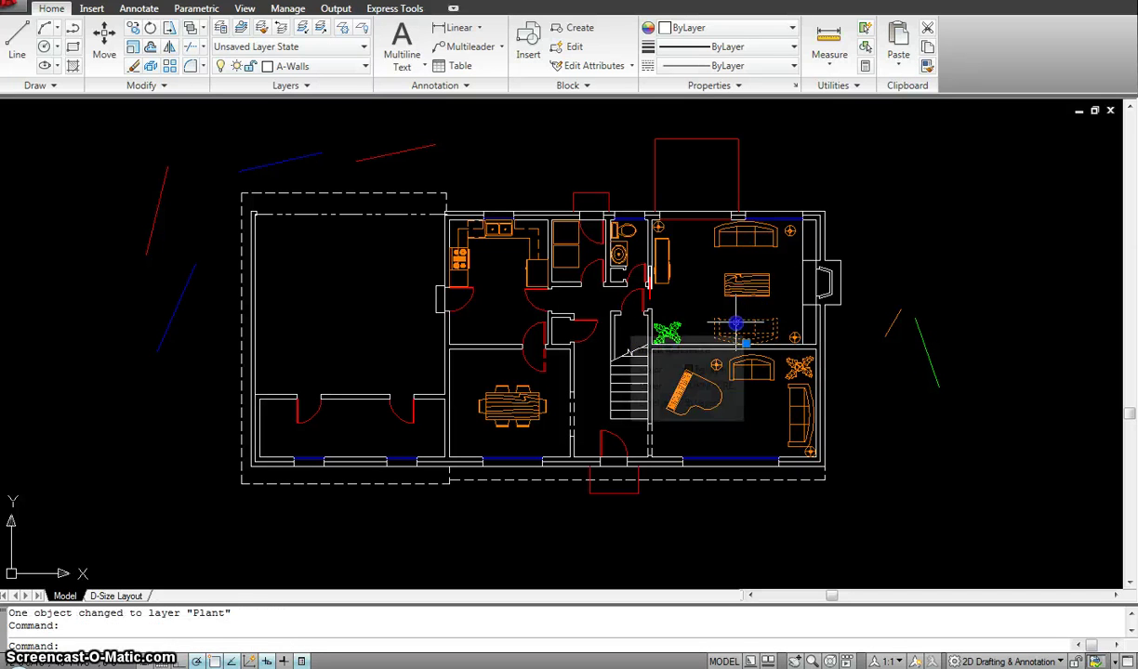
{"action": "key", "text": "Escape"}
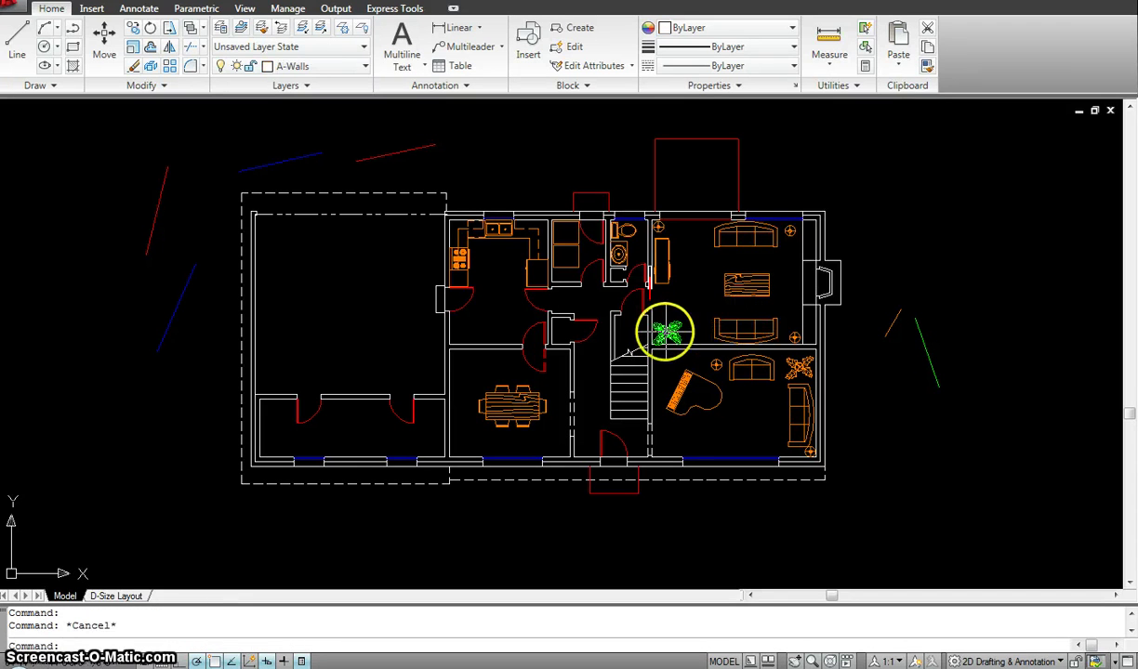
{"action": "left_click", "coordinate": [665, 331]}
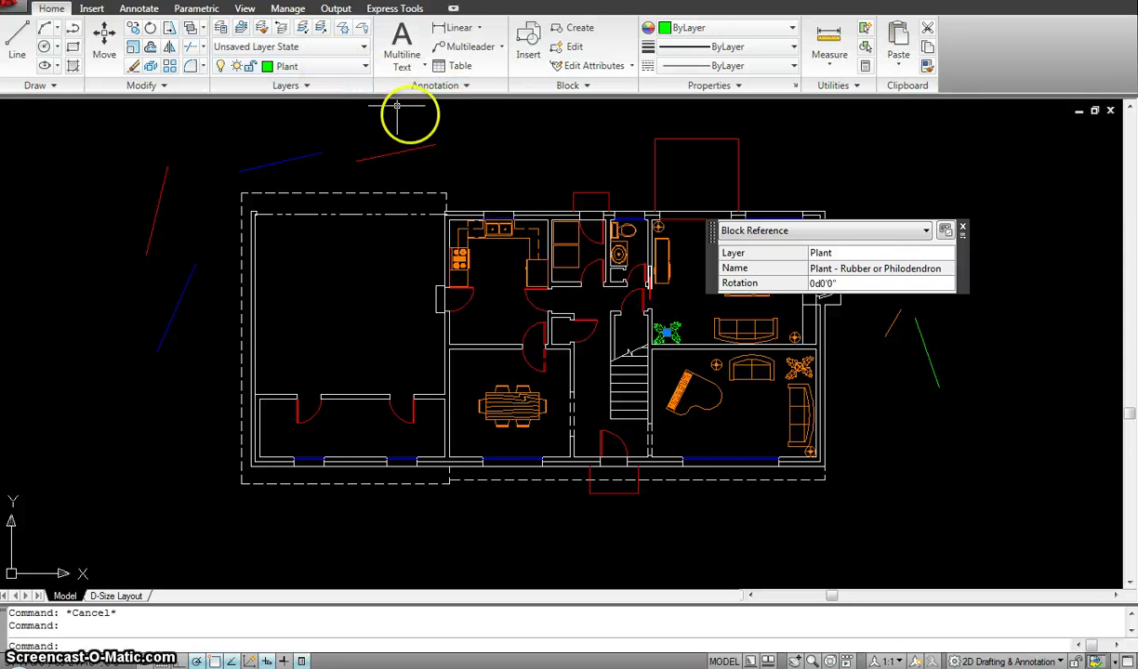
{"action": "key", "text": "Escape"}
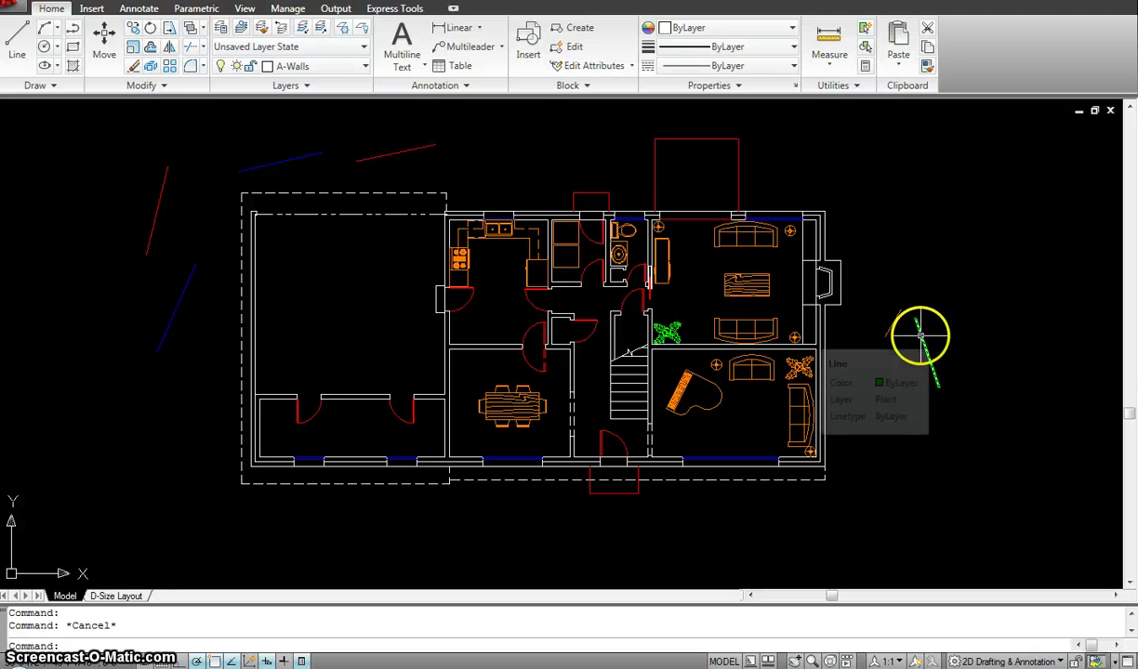
{"action": "mouse_move", "coordinate": [653, 330]}
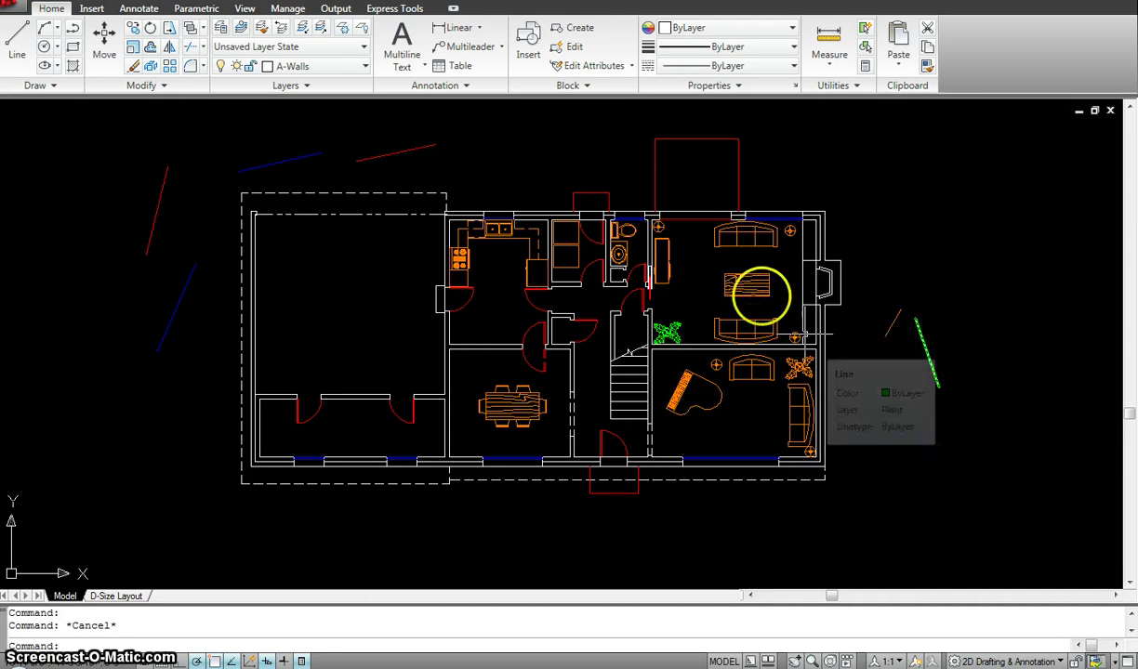
- Match the dining set to the A-Windows layer using the blue line above the garage, and undo that layer change
{"action": "left_click", "coordinate": [499, 403]}
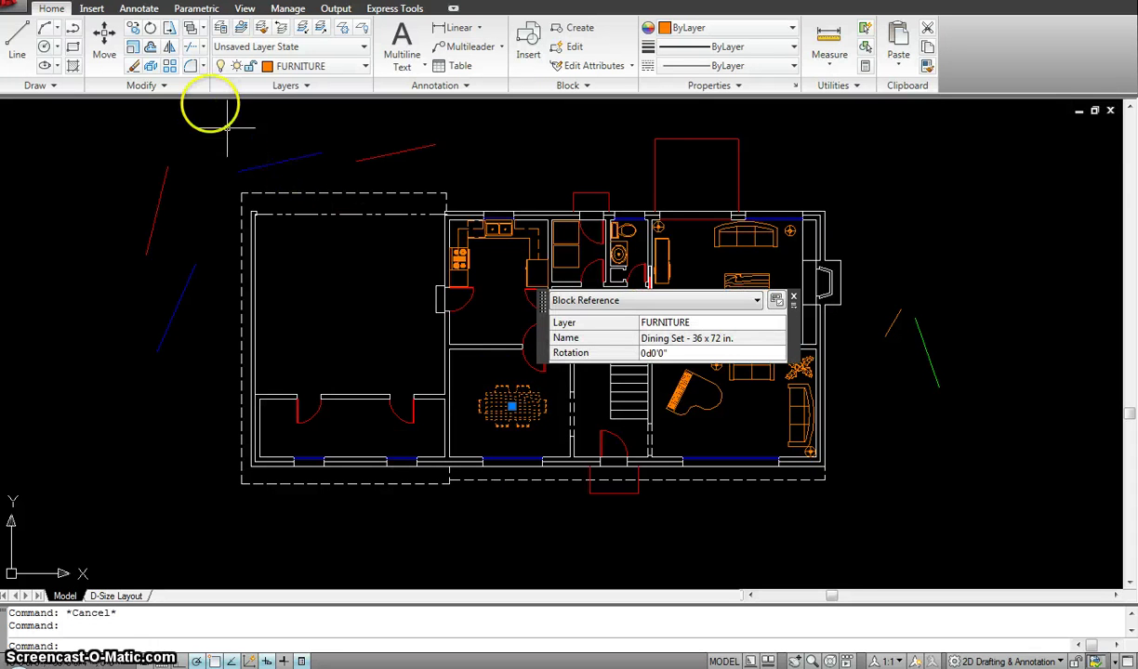
{"action": "left_click", "coordinate": [261, 31]}
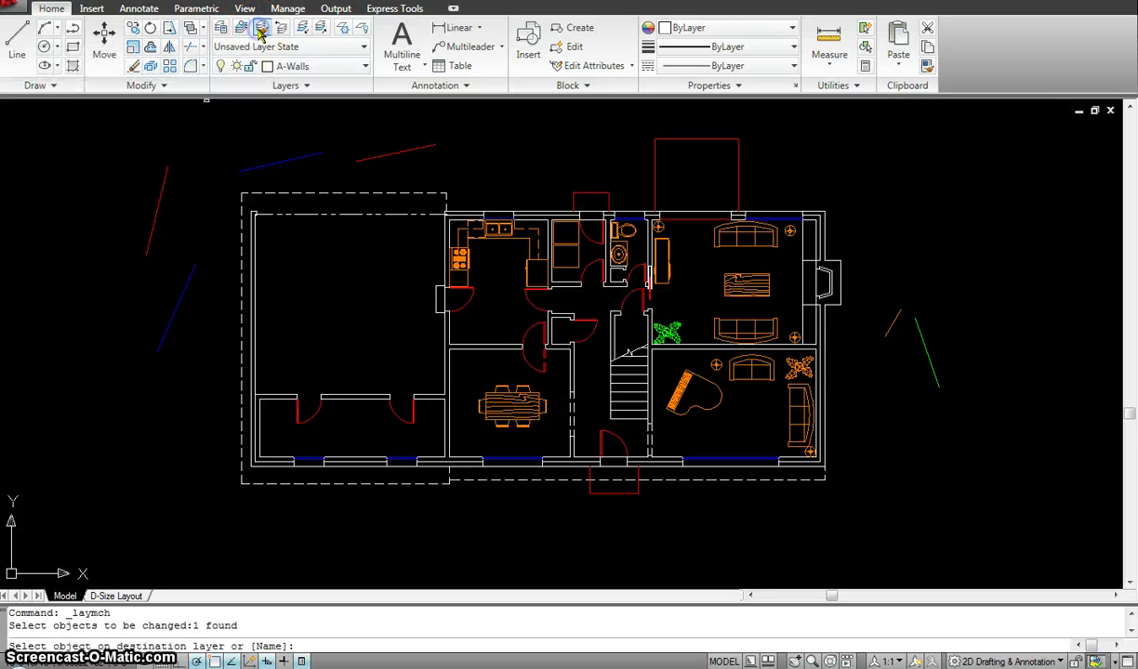
{"action": "left_click", "coordinate": [285, 160]}
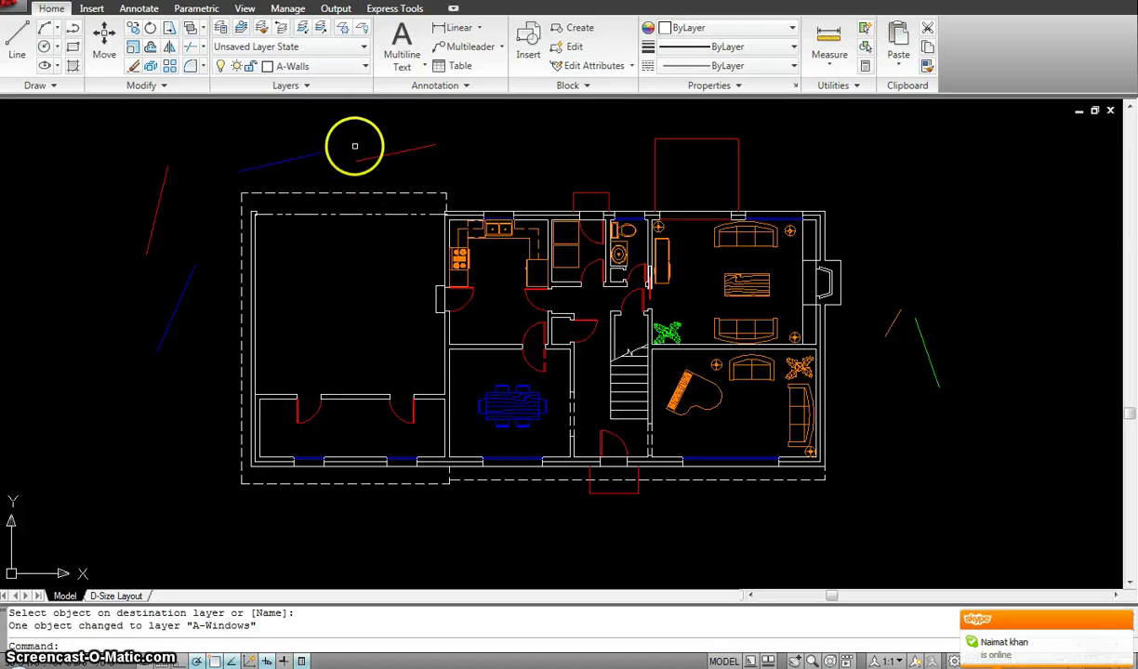
{"action": "key", "text": "ctrl+z"}
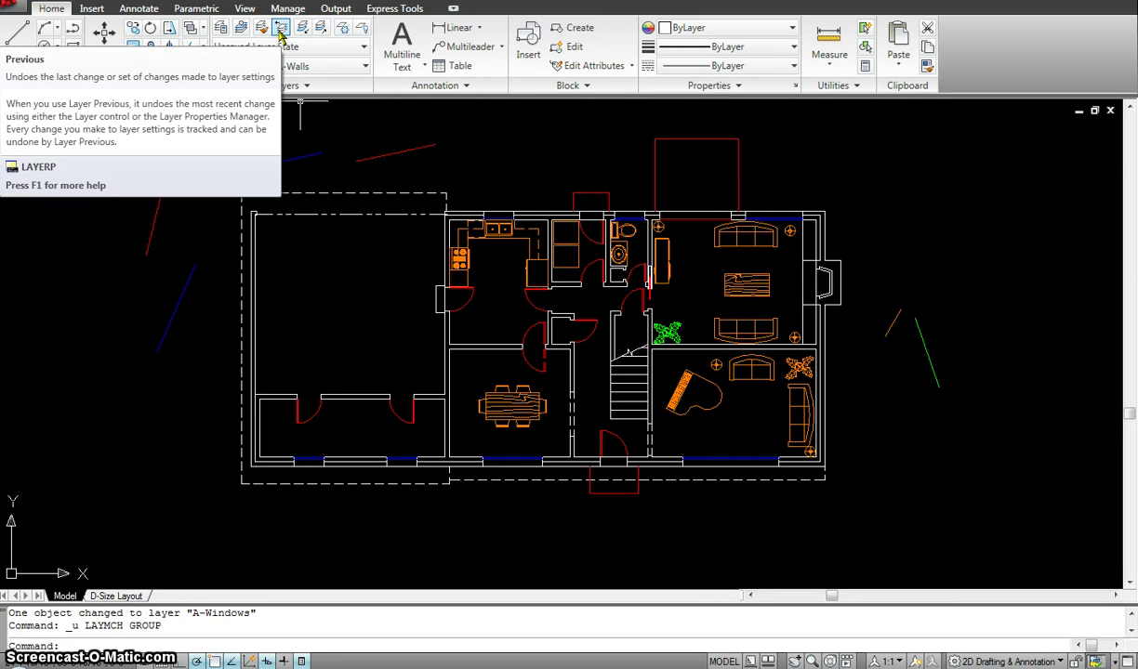
{"action": "left_click", "coordinate": [372, 118]}
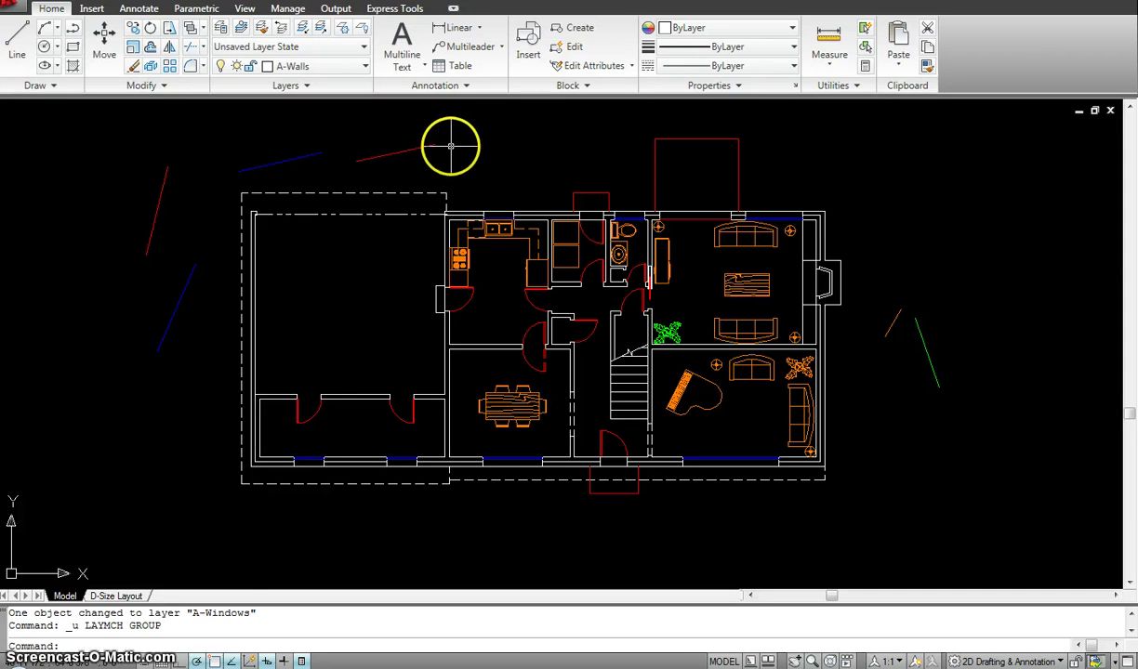
{"action": "key", "text": "Escape"}
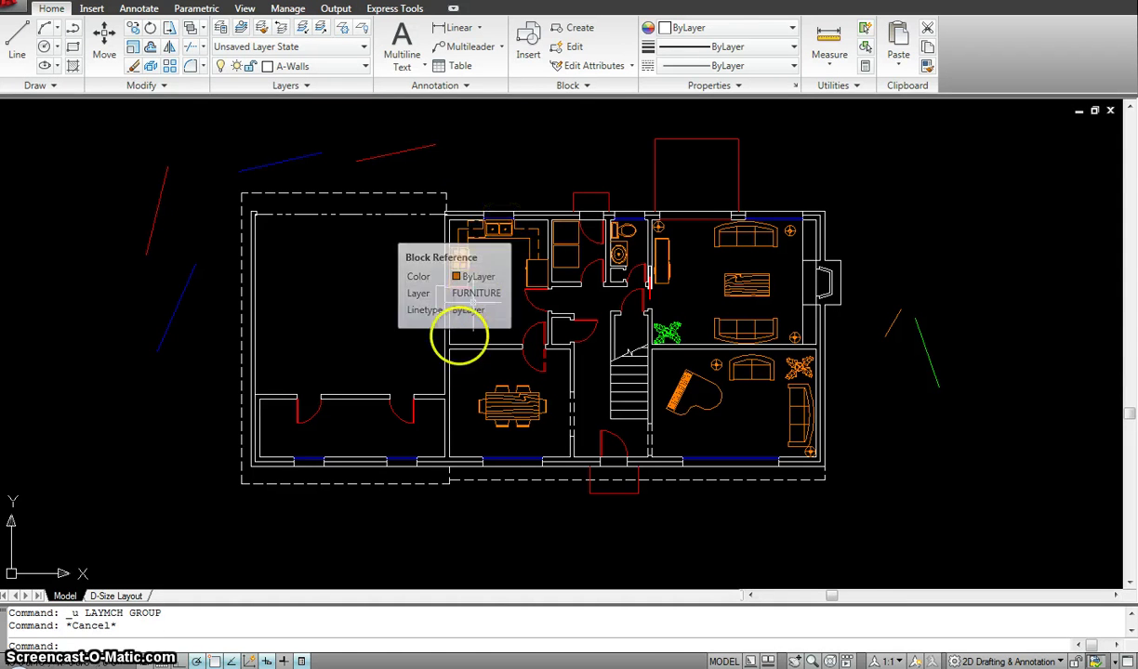
{"action": "mouse_move", "coordinate": [447, 365]}
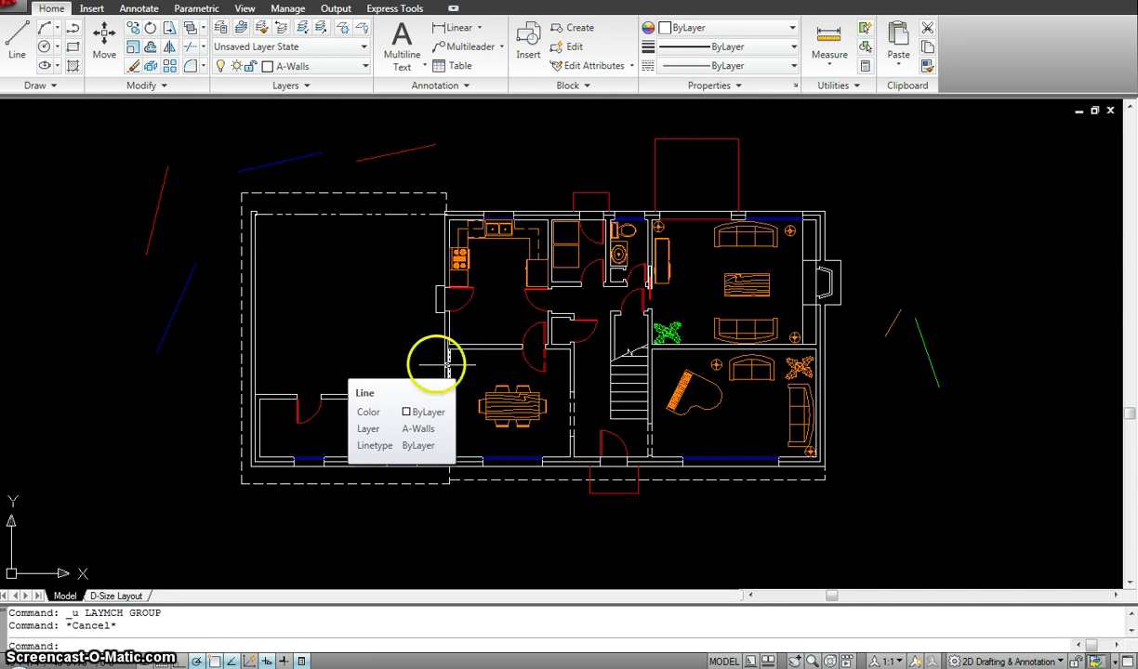
{"action": "left_click", "coordinate": [380, 328]}
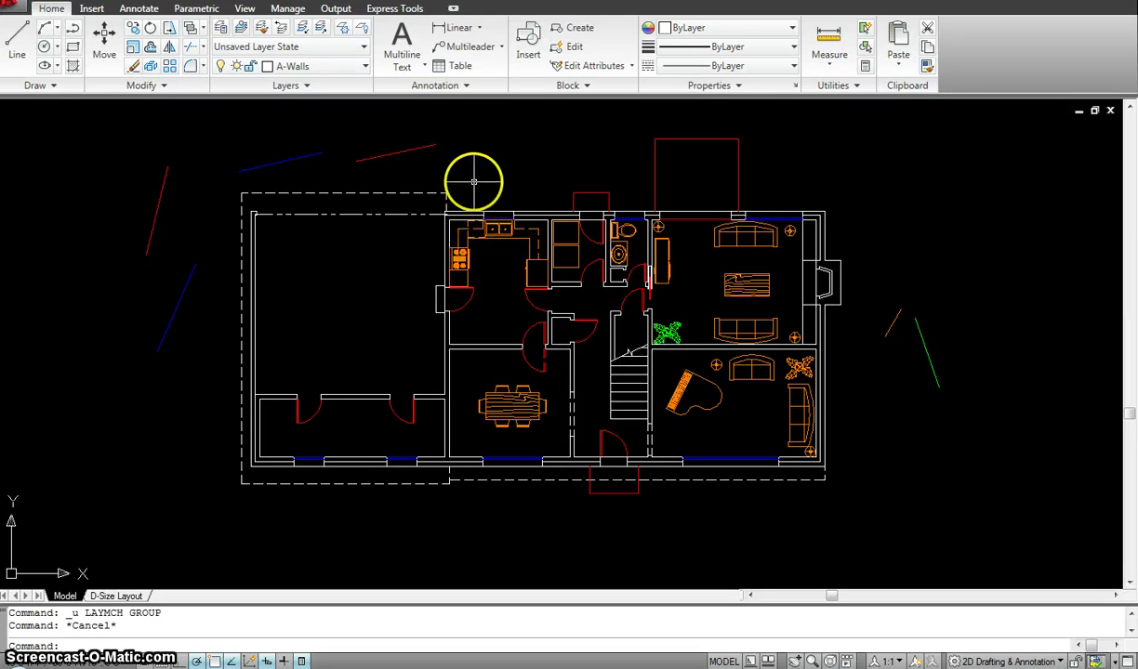
- Isolate the A-Walls layer using the interior wall line between the garage doors, and restore the hidden layers
{"action": "left_click", "coordinate": [306, 30]}
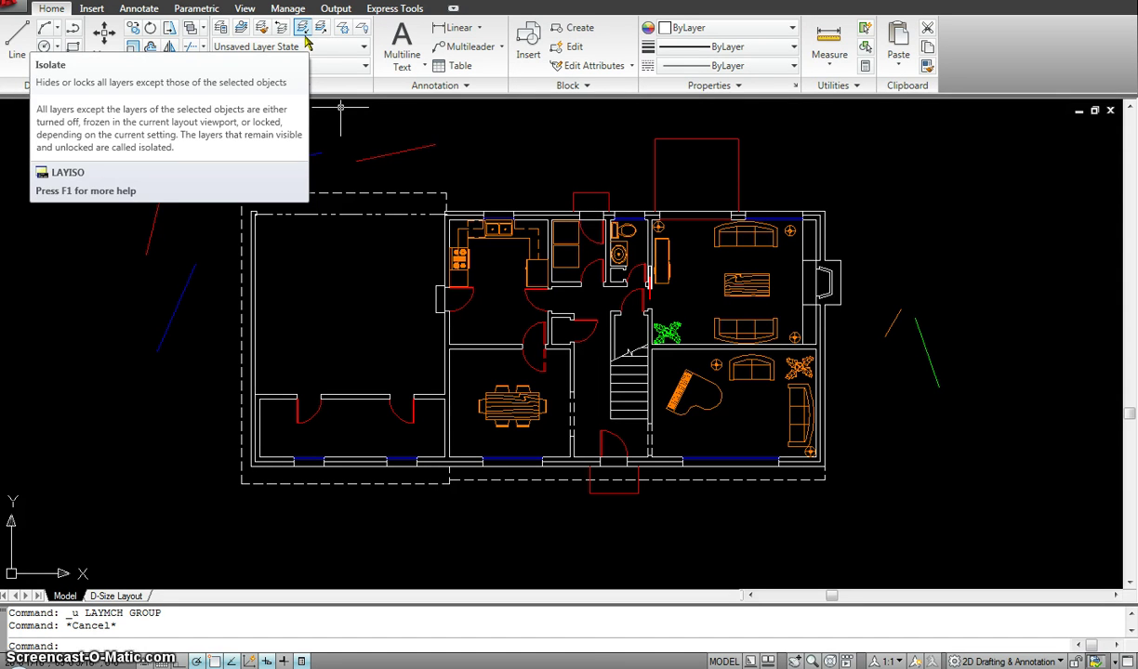
{"action": "key", "text": "Escape"}
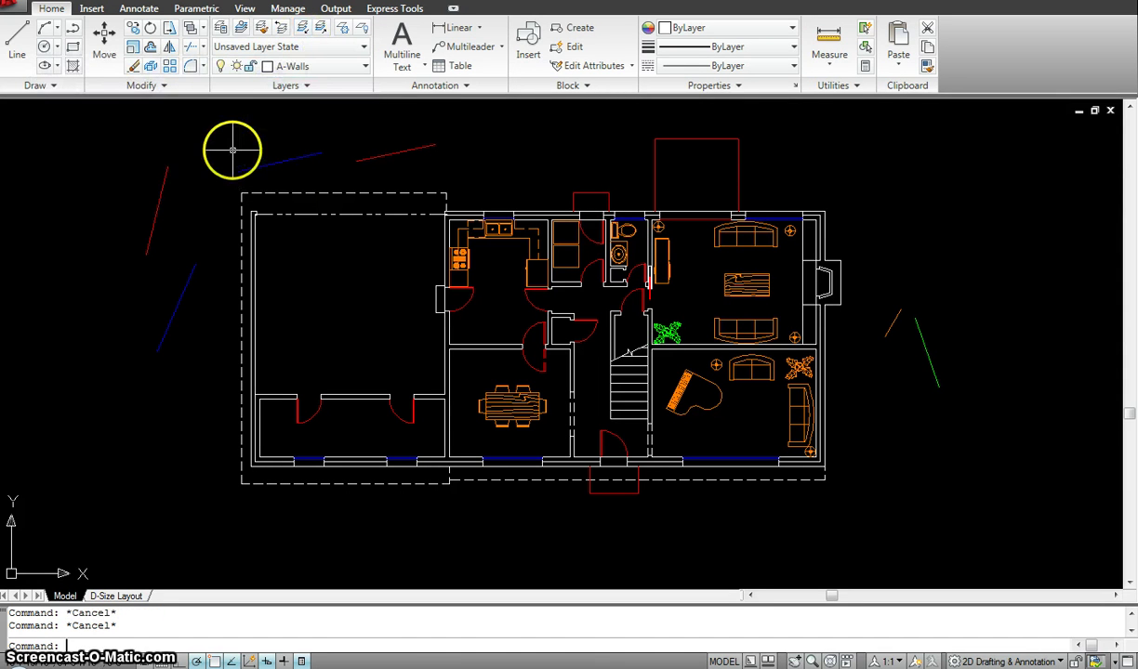
{"action": "right_click", "coordinate": [232, 150]}
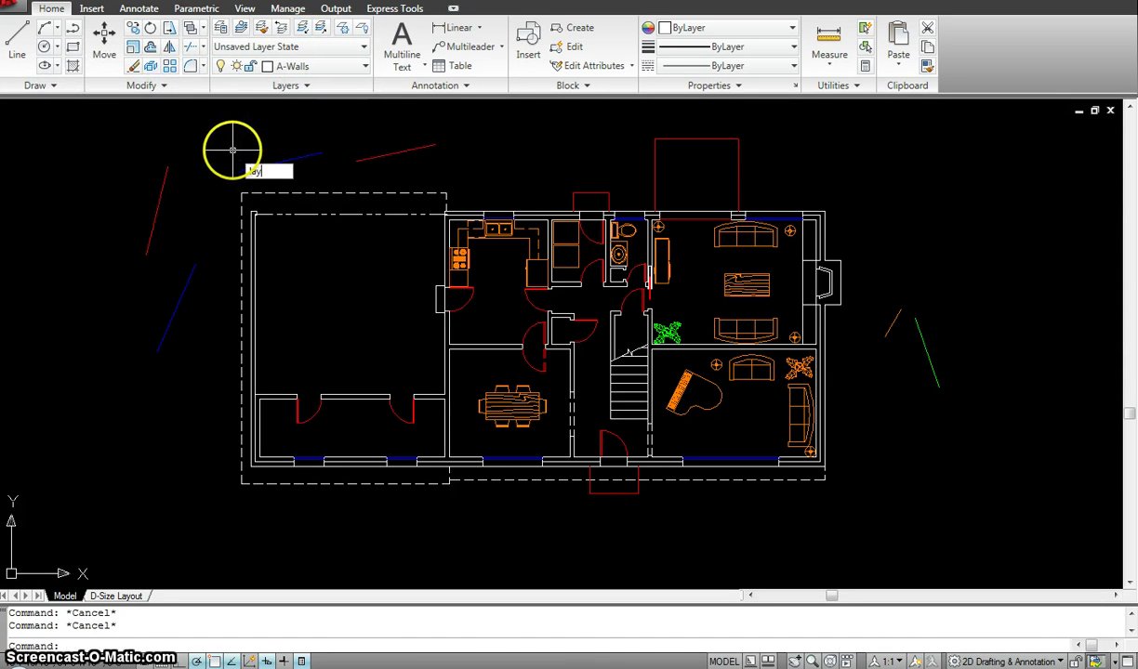
{"action": "type", "text": "layiso"}
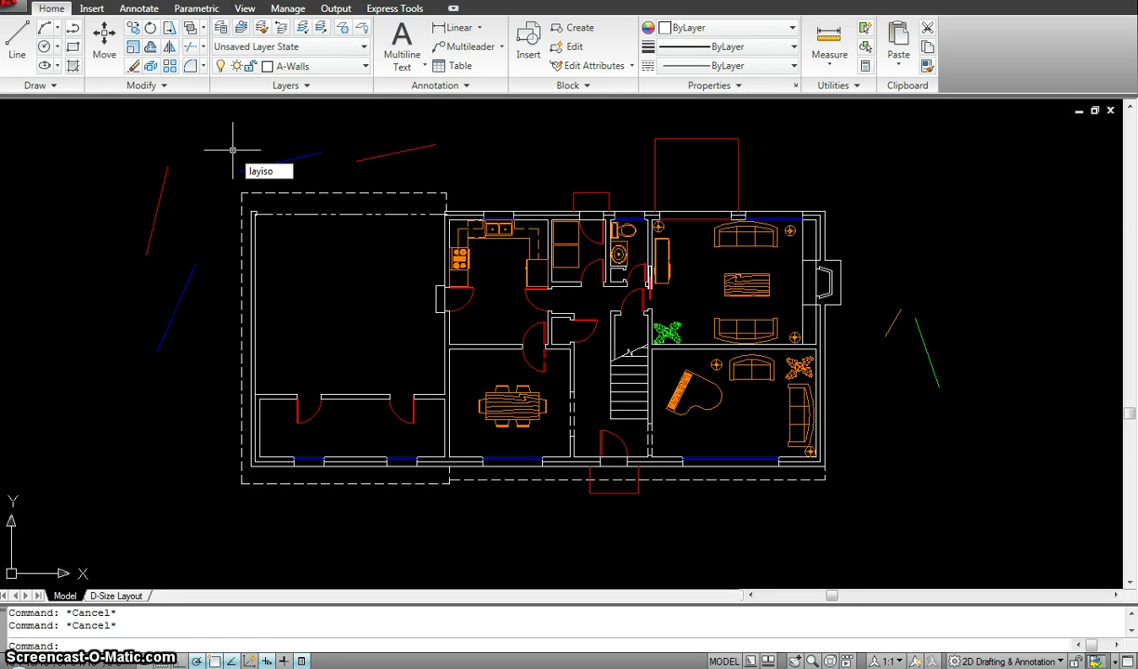
{"action": "key", "text": "Return"}
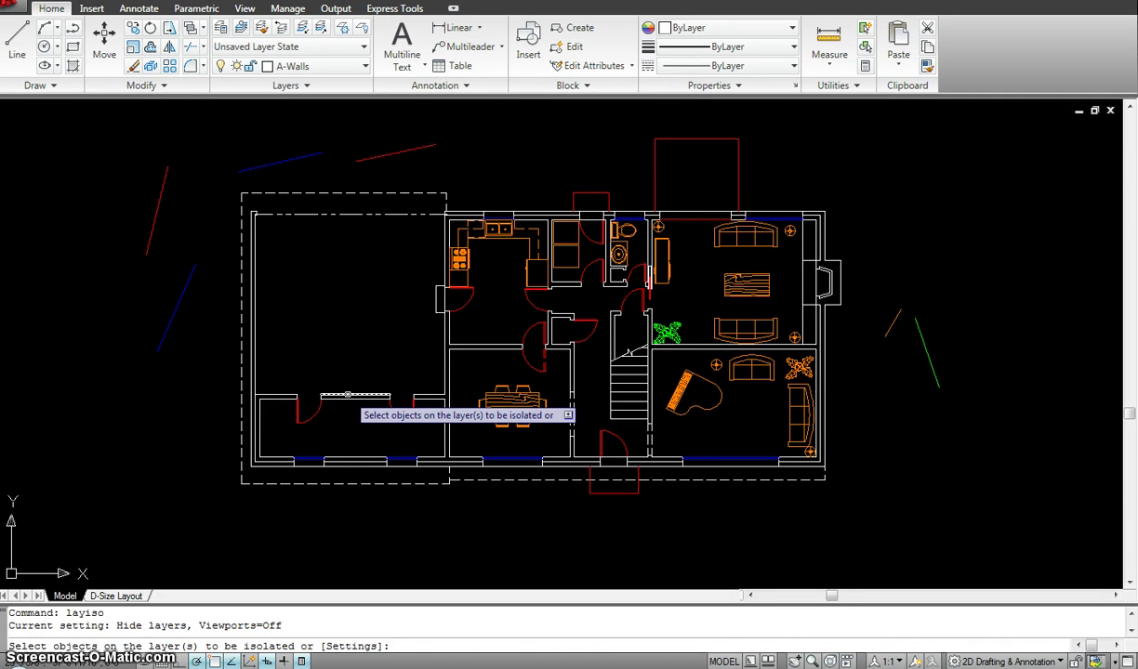
{"action": "left_click", "coordinate": [348, 395]}
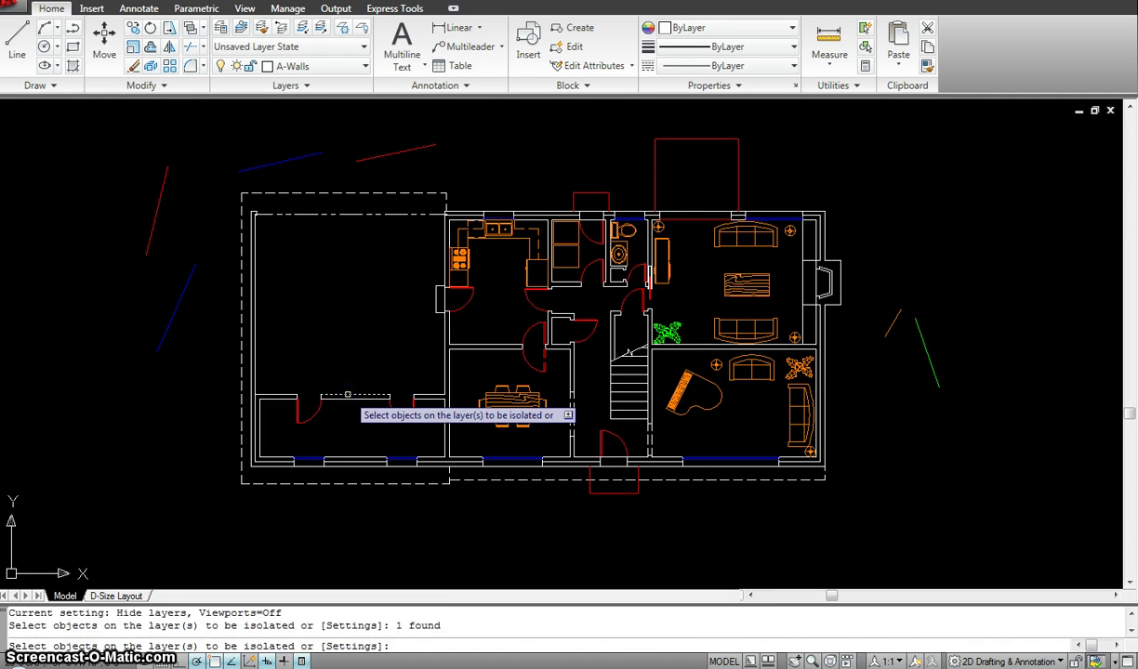
{"action": "key", "text": "Return"}
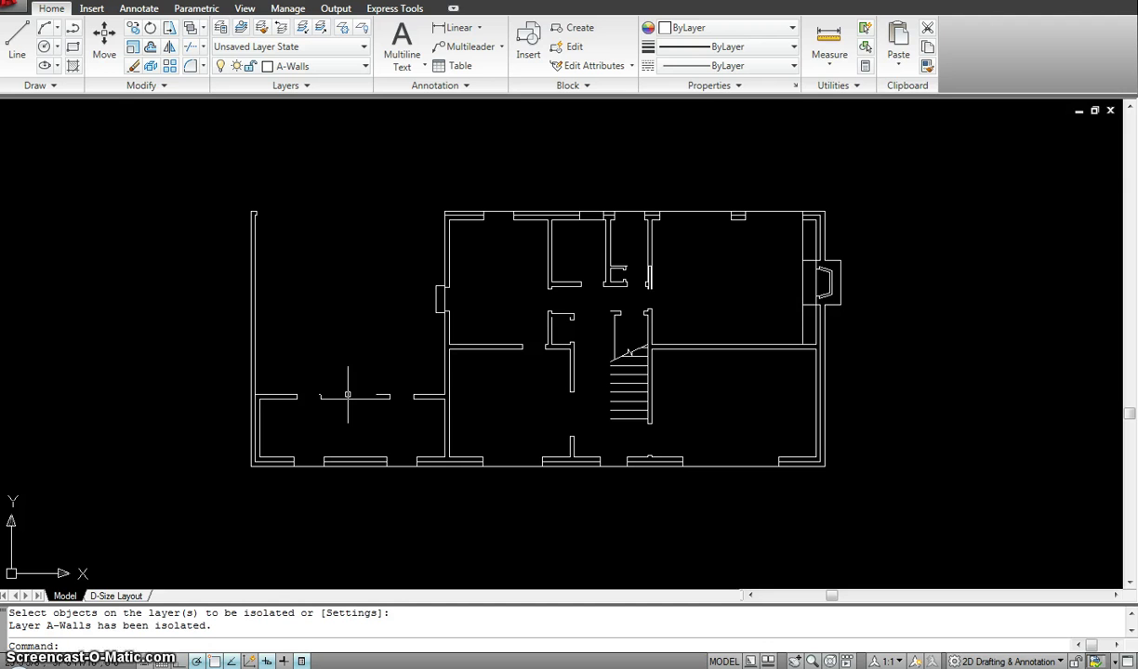
{"action": "left_click", "coordinate": [366, 395]}
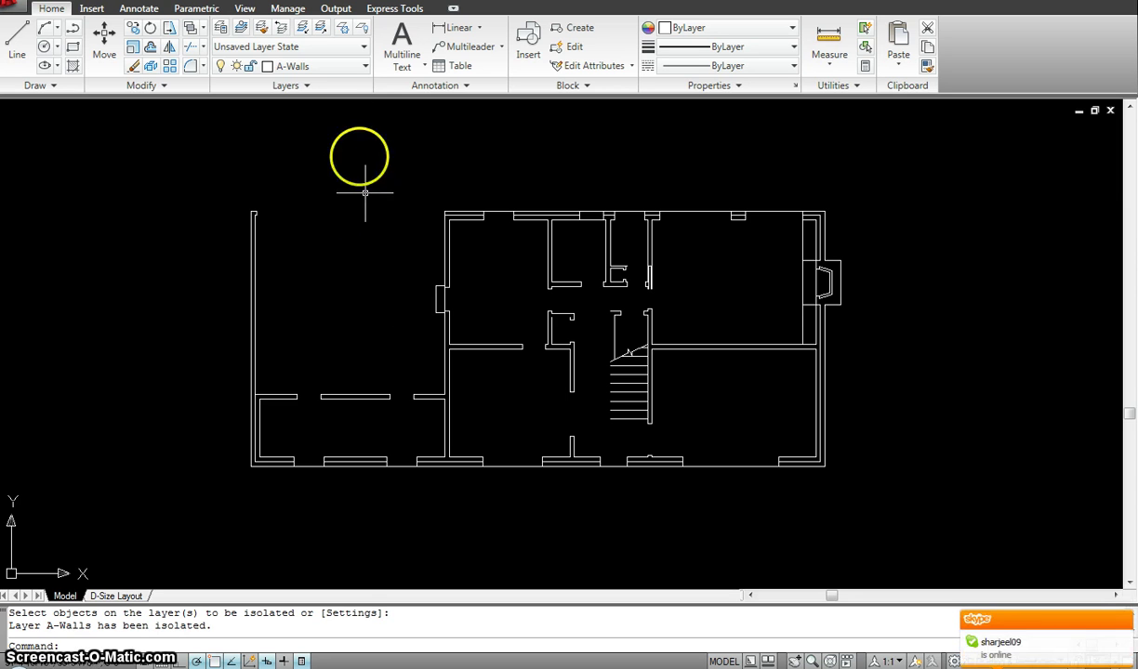
{"action": "left_click", "coordinate": [320, 31]}
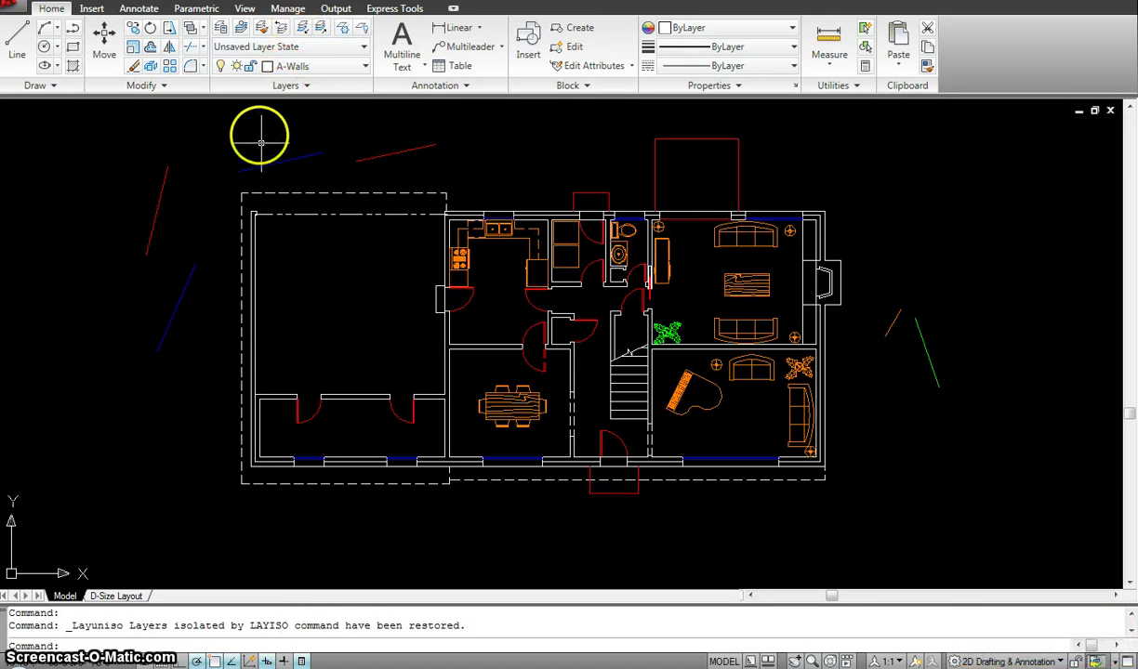
- Isolate the FURNITURE layer using the kitchen stove as the reference object
{"action": "left_click", "coordinate": [302, 30]}
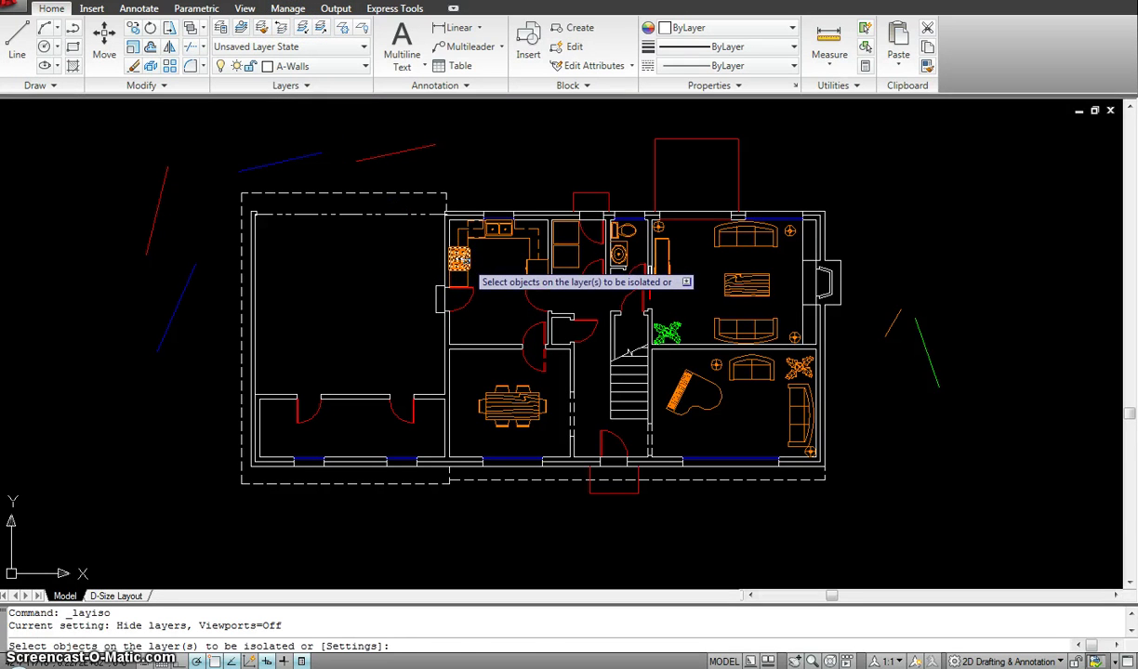
{"action": "left_click", "coordinate": [462, 262]}
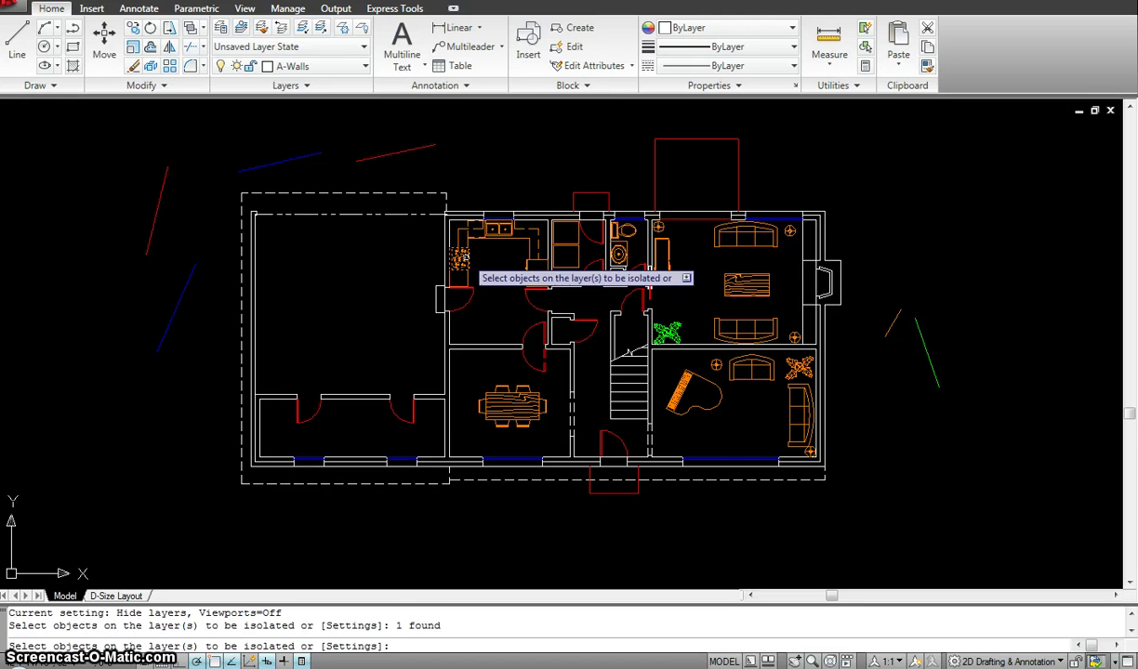
{"action": "key", "text": "Return"}
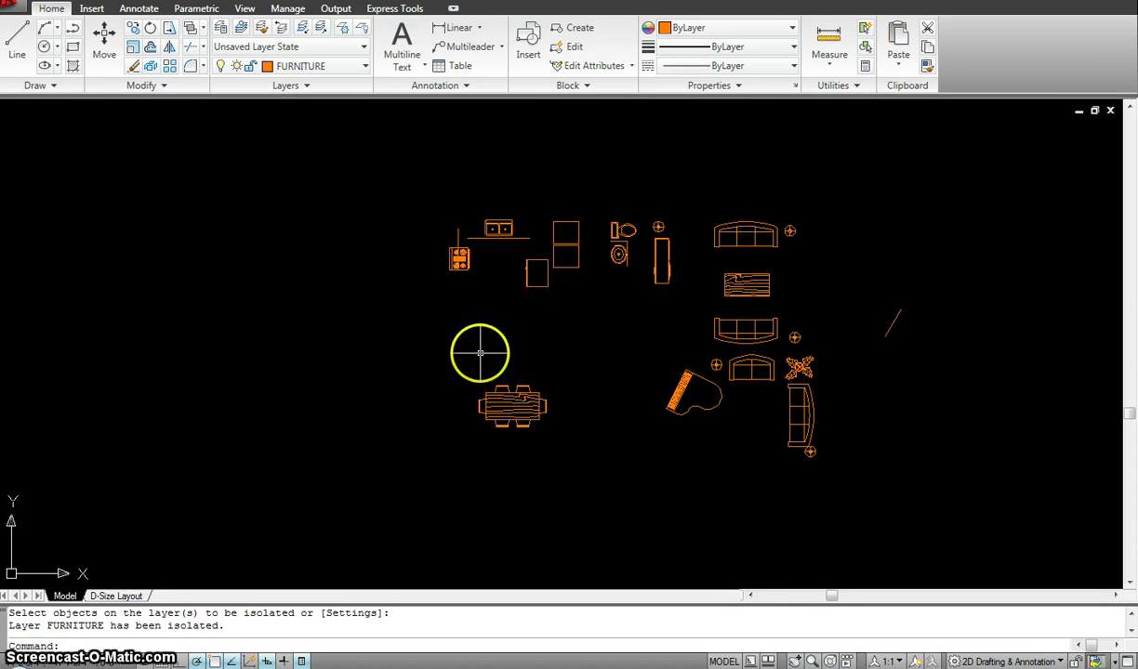
- Move the dining set a short distance straight up toward the kitchen, and restore the layers hidden by the isolation
{"action": "type", "text": "m"}
{"action": "key", "text": "Return"}
{"action": "left_click", "coordinate": [534, 427]}
{"action": "left_click", "coordinate": [500, 407]}
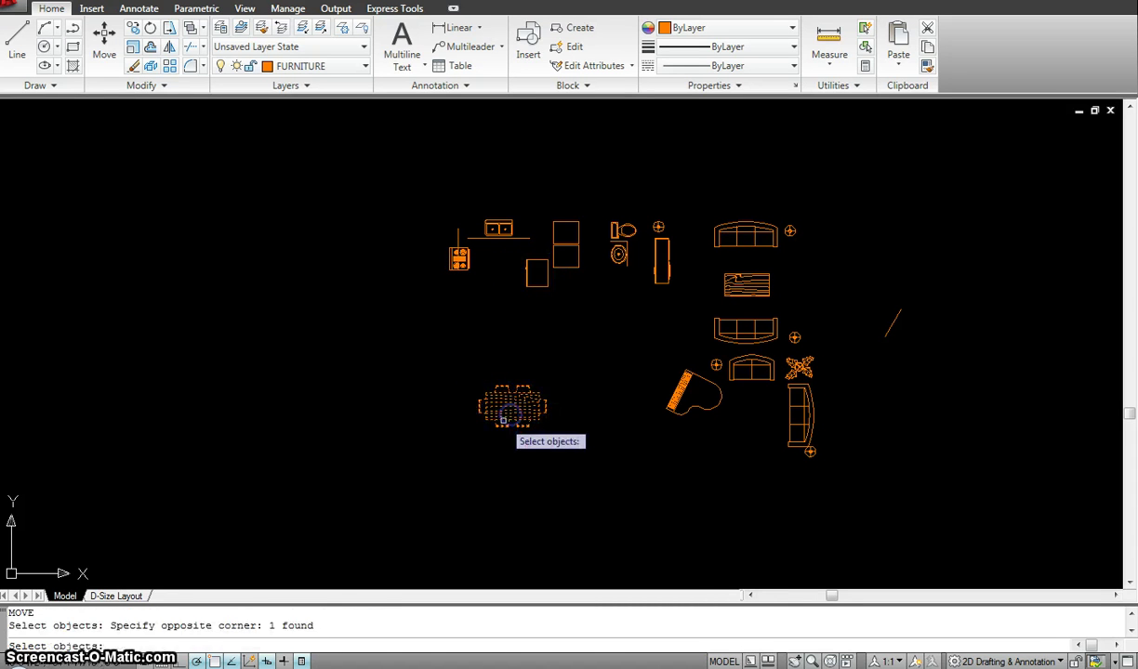
{"action": "key", "text": "Return"}
{"action": "left_click", "coordinate": [447, 433]}
{"action": "left_click", "coordinate": [446, 416]}
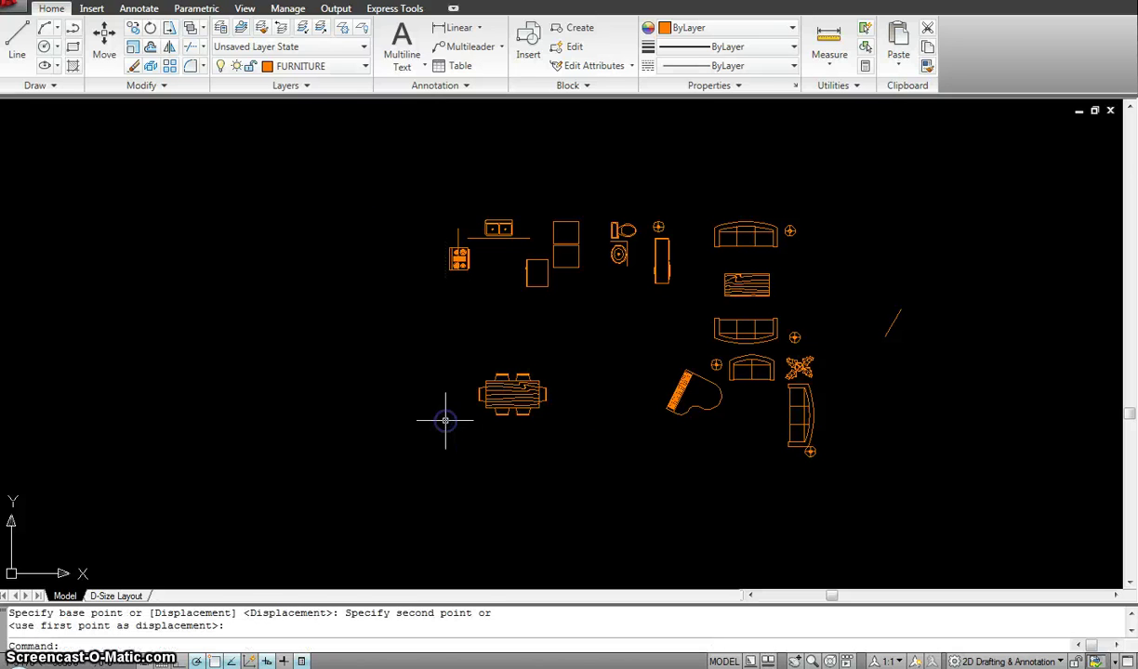
{"action": "left_click", "coordinate": [321, 30]}
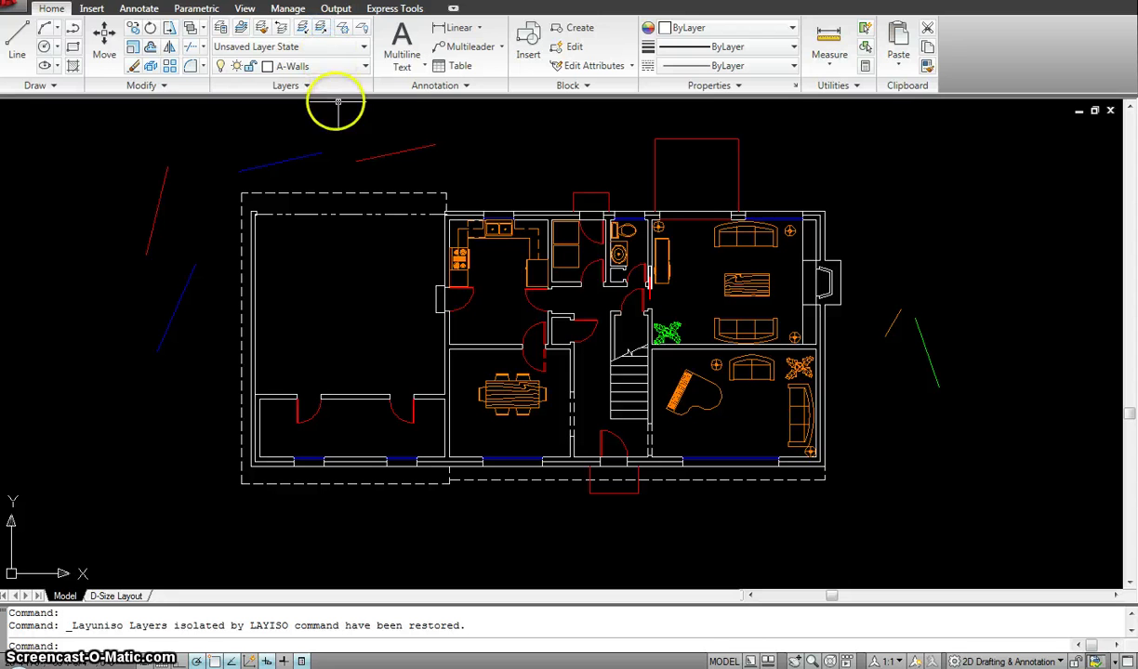
- Check which layer the red reference line above the garage is on
{"action": "left_click", "coordinate": [307, 34]}
{"action": "left_click", "coordinate": [340, 215]}
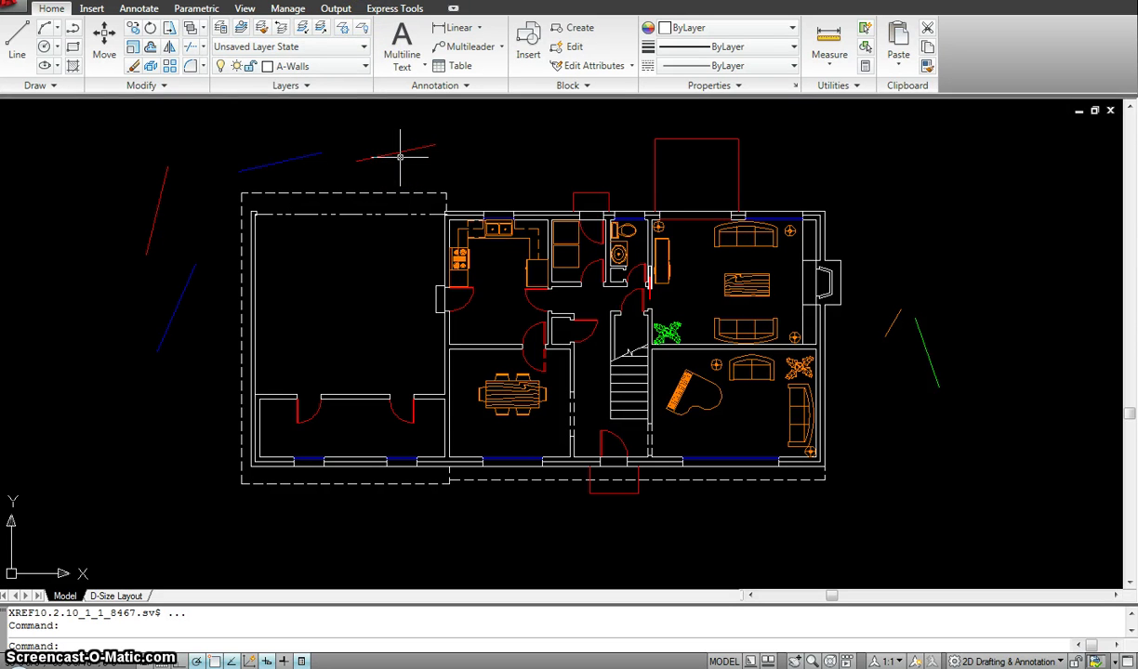
{"action": "left_click", "coordinate": [342, 33]}
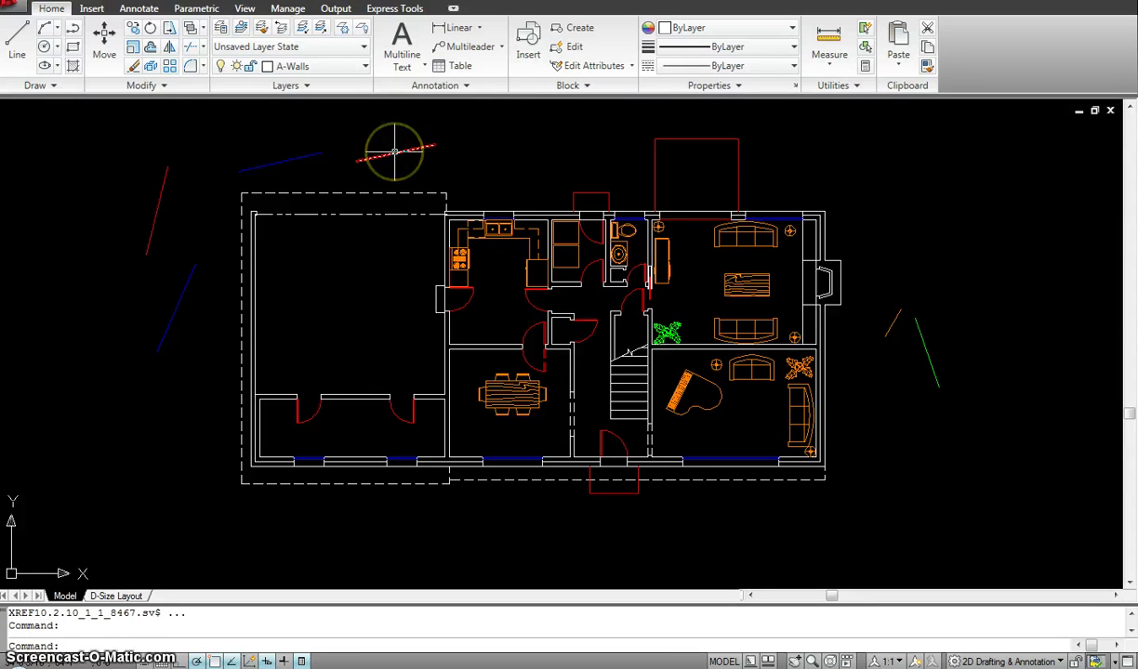
{"action": "mouse_move", "coordinate": [394, 153]}
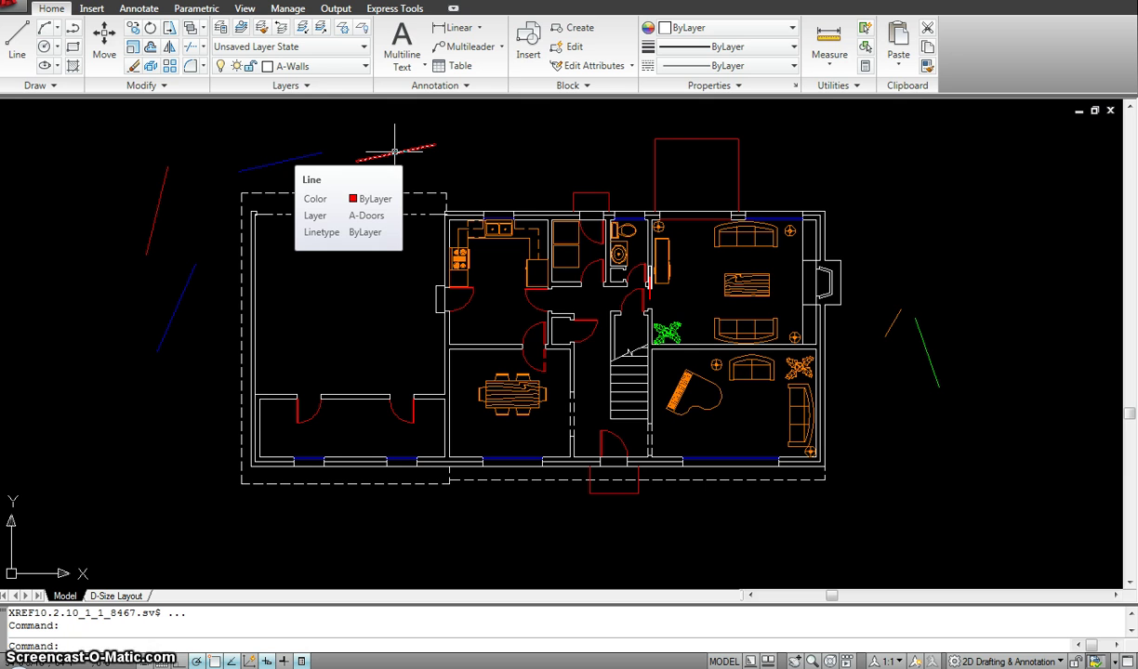
{"action": "left_click", "coordinate": [394, 153]}
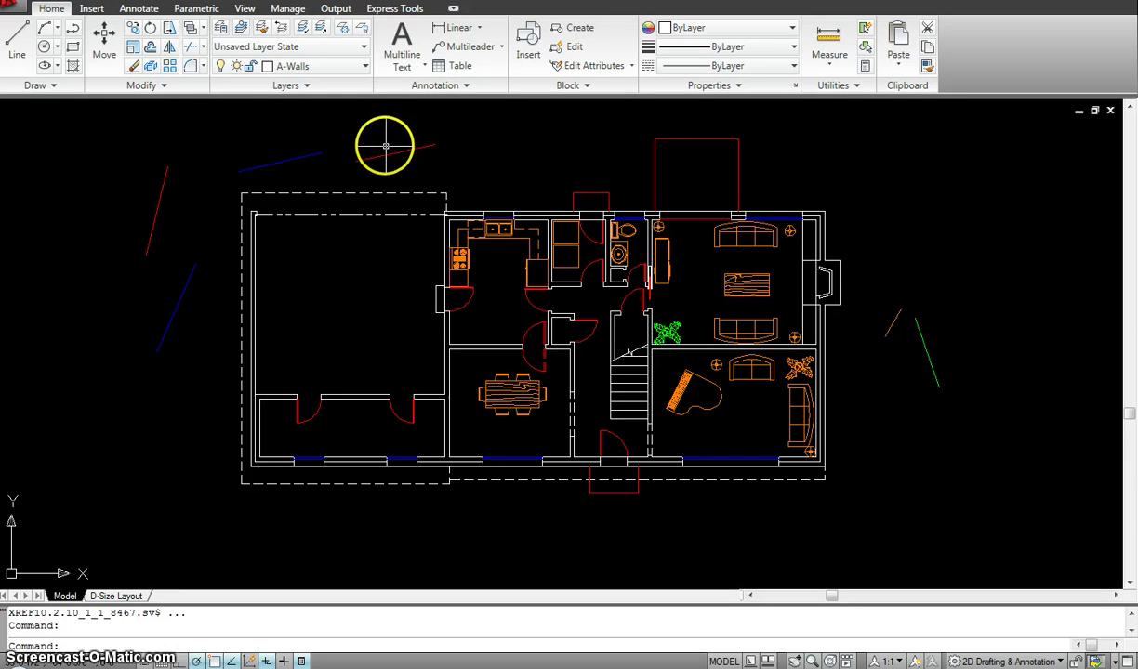
- Turn off the A-Doors layer using the kitchen's garage-side door, undo that change and end the Layer Off command
{"action": "left_click", "coordinate": [364, 33]}
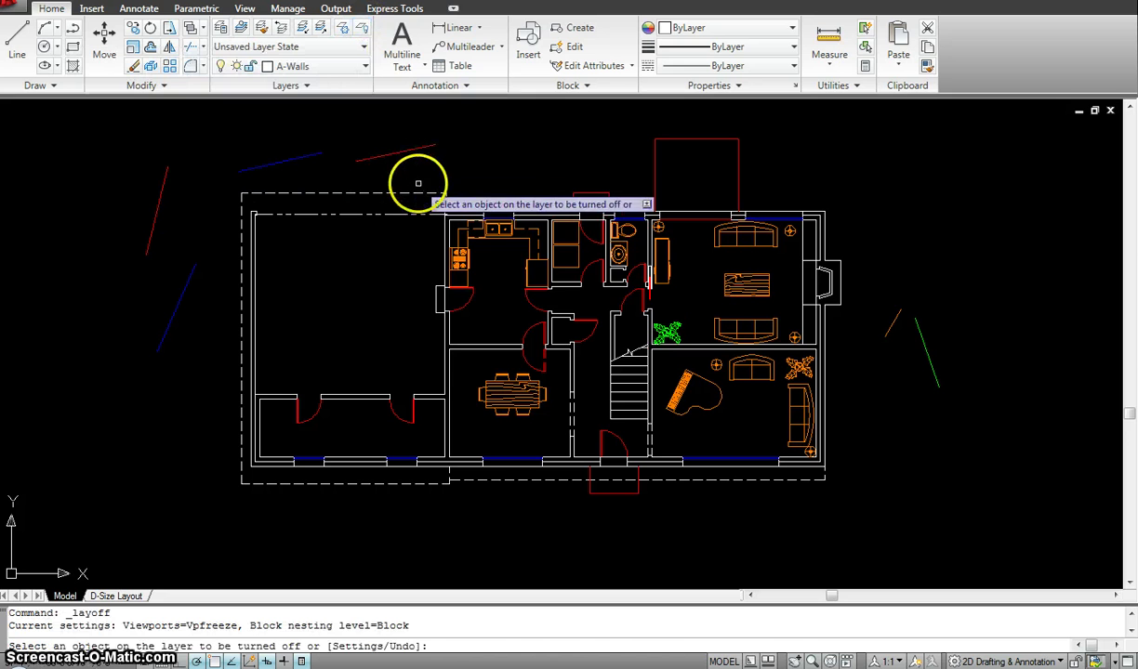
{"action": "left_click", "coordinate": [466, 300]}
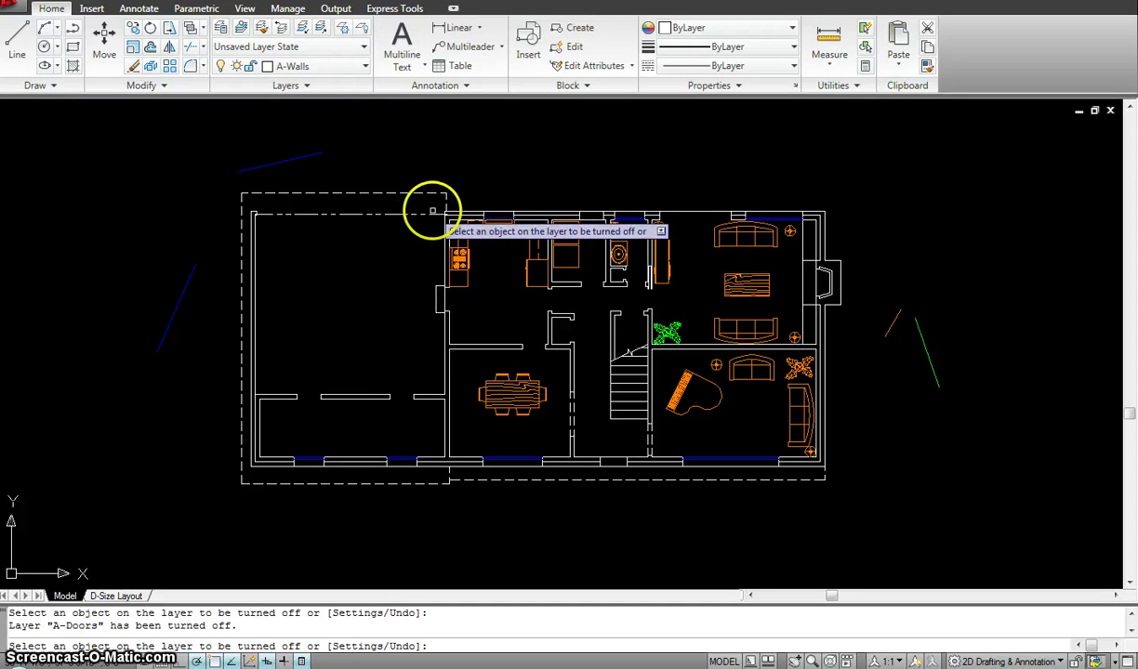
{"action": "key", "text": "ctrl+z"}
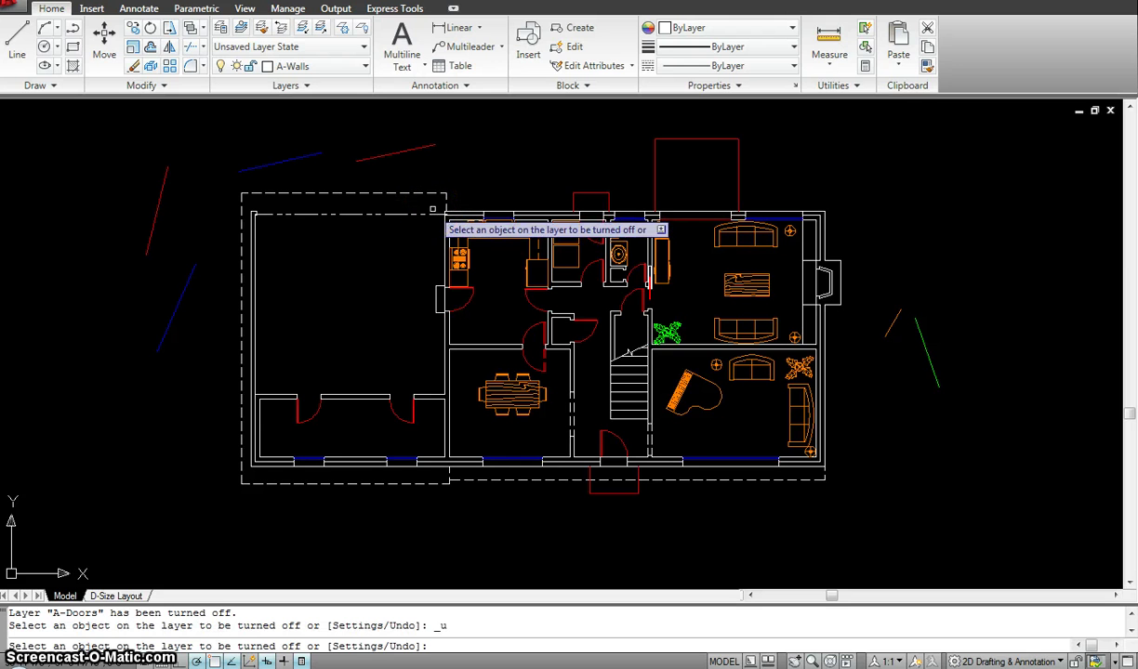
{"action": "key", "text": "Escape"}
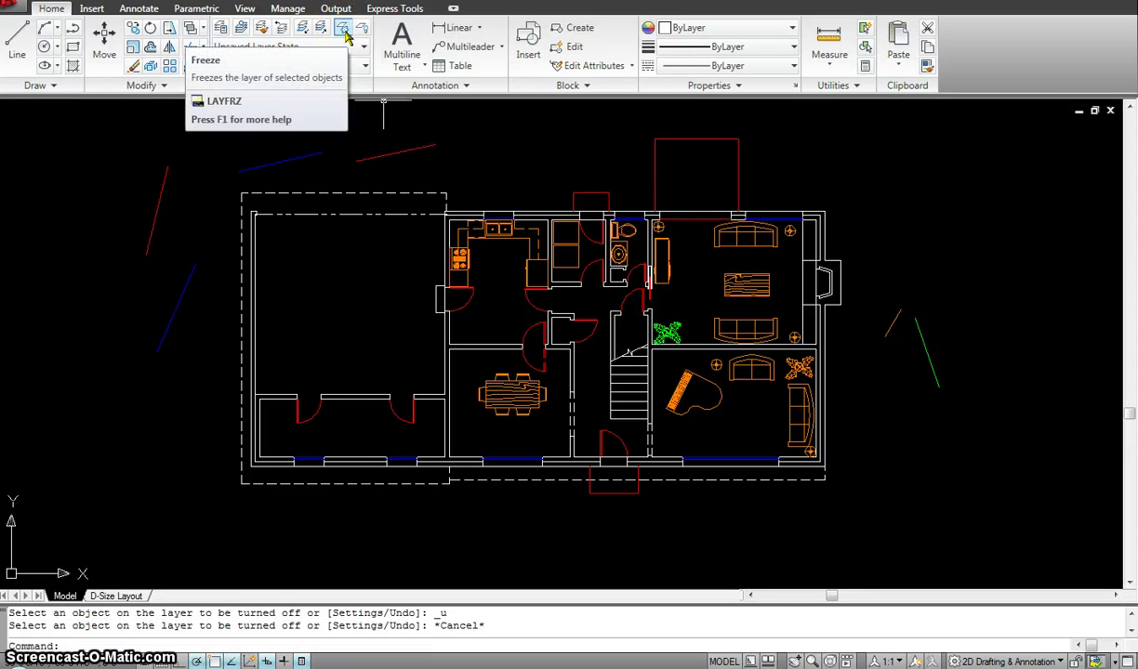
- Freeze the A-Doors layer using the kitchen's garage-side door, and thaw it through its layer properties
{"action": "left_click", "coordinate": [344, 33]}
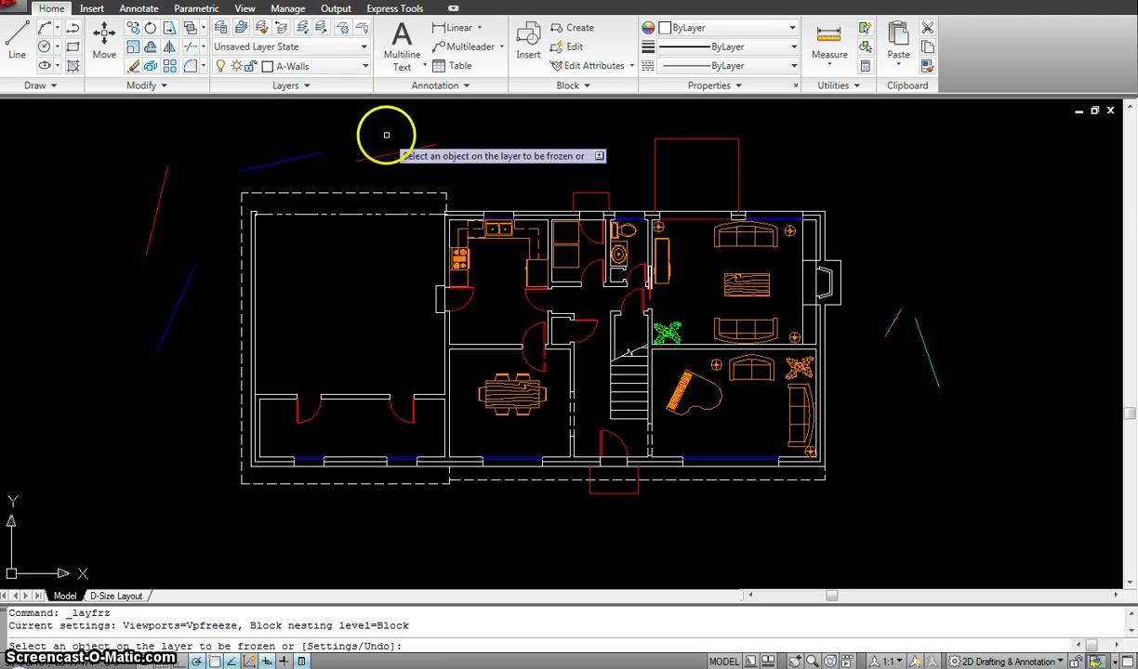
{"action": "left_click", "coordinate": [470, 297]}
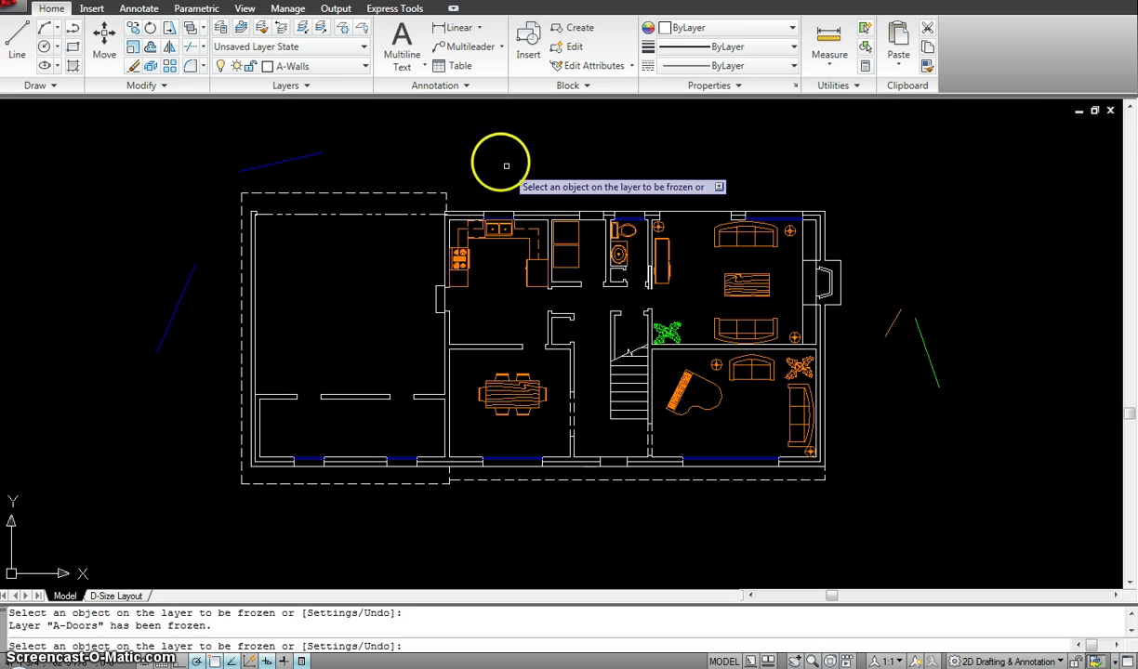
{"action": "left_click", "coordinate": [224, 29]}
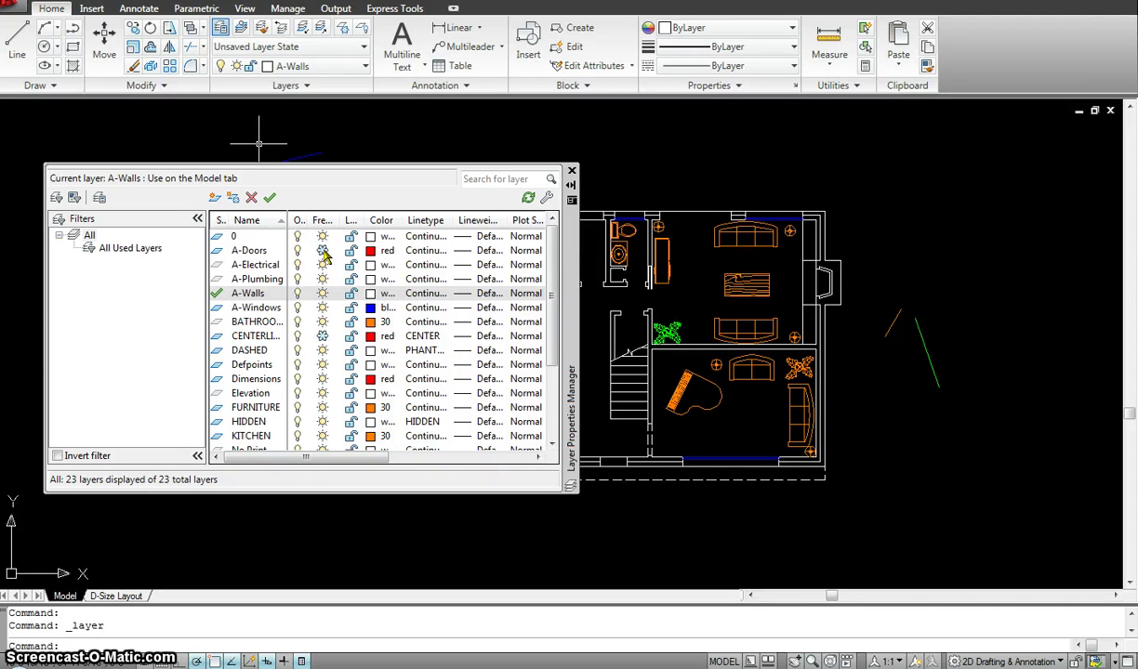
{"action": "left_click", "coordinate": [322, 251]}
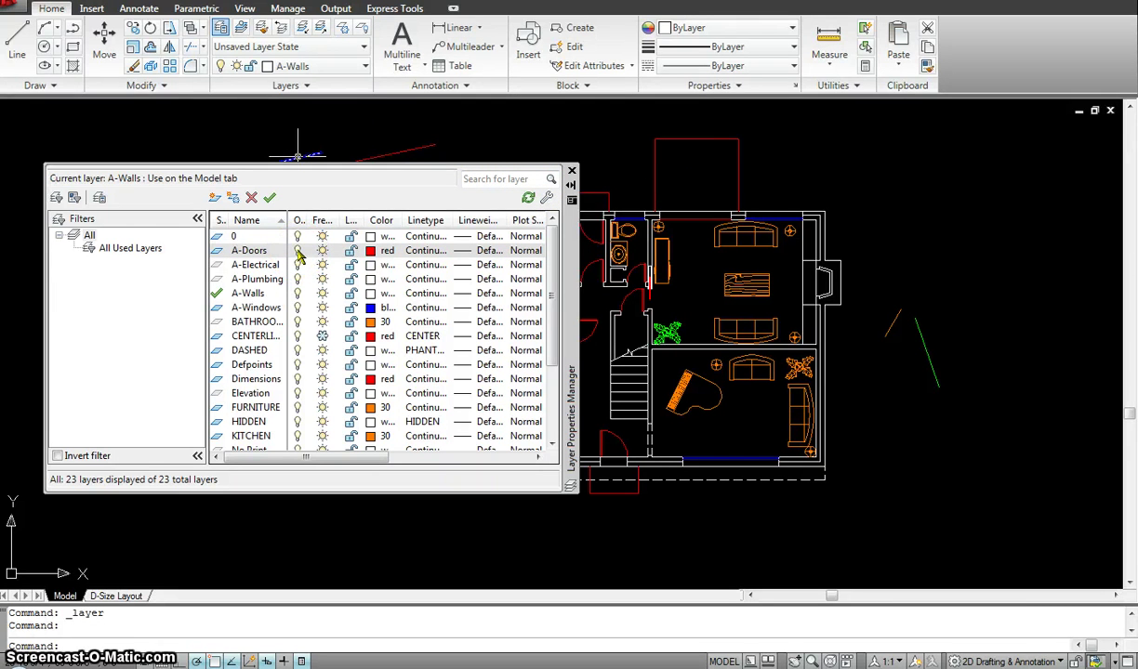
- Switch the A-Doors layer off and back on, and close the layer properties
{"action": "left_click", "coordinate": [297, 251]}
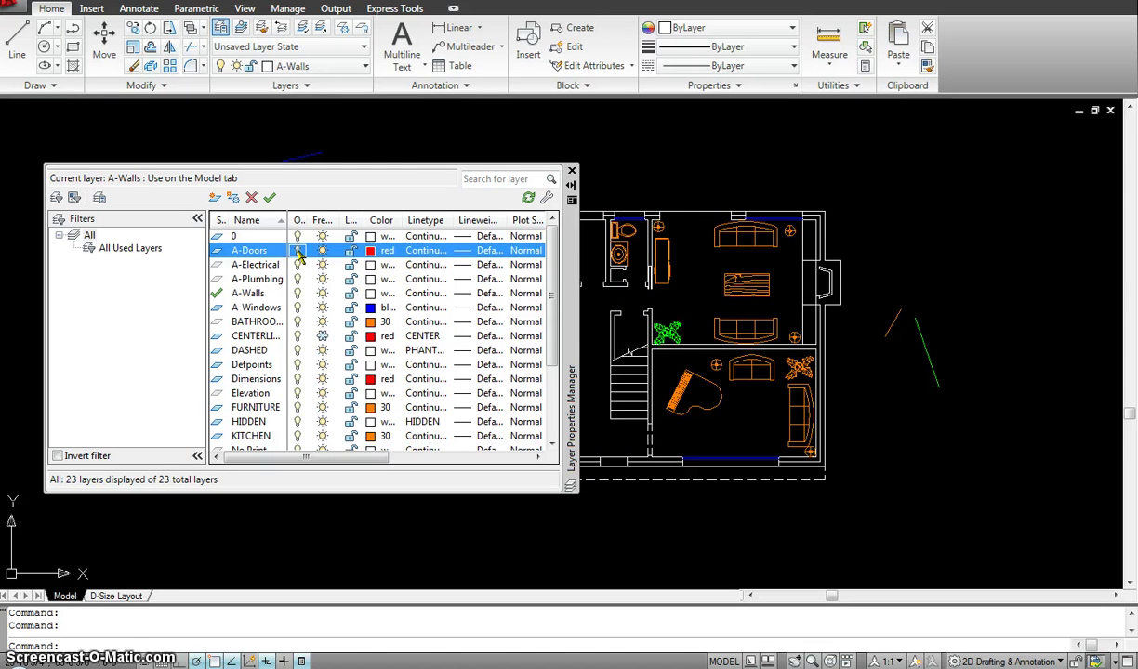
{"action": "left_click", "coordinate": [298, 251]}
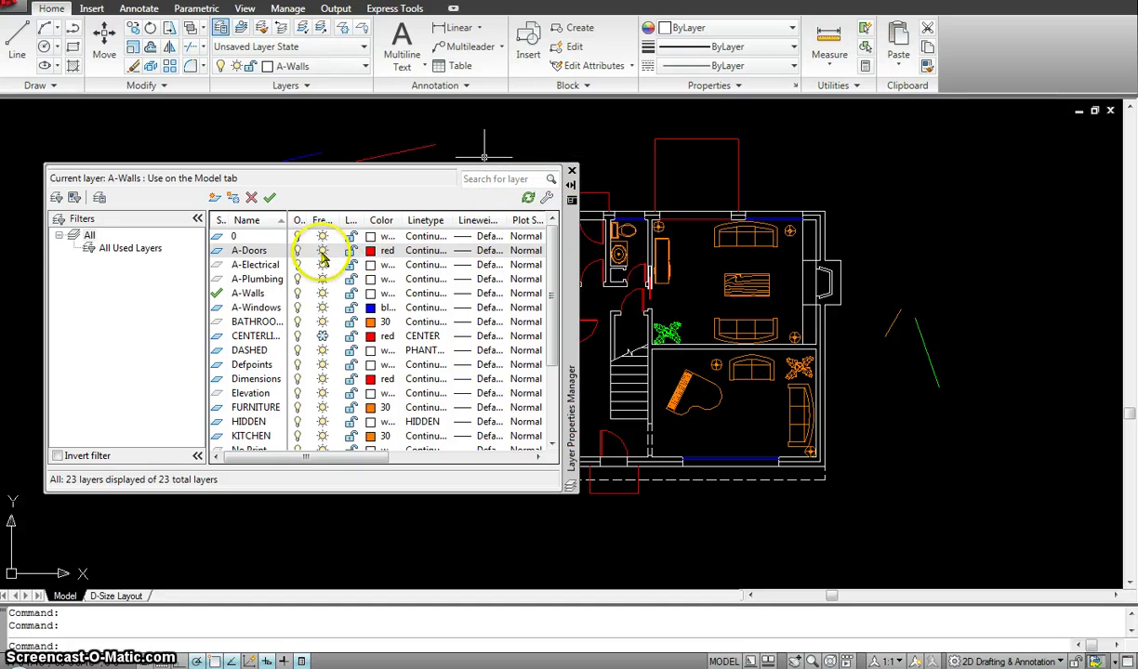
{"action": "left_click", "coordinate": [571, 173]}
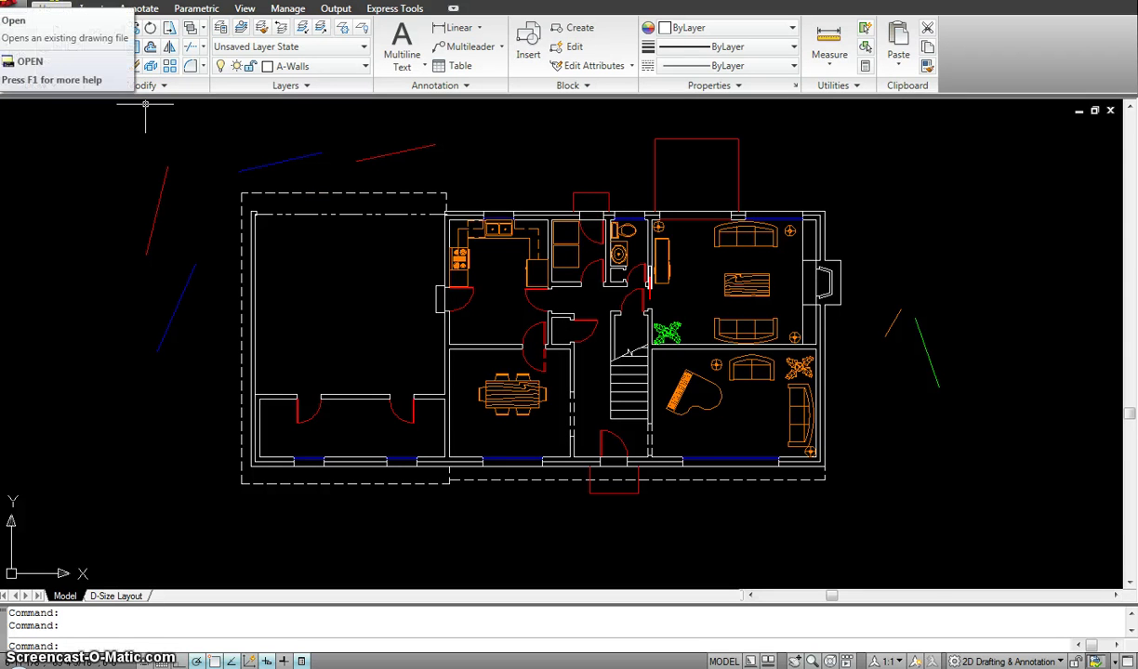
- Create a new drawing from the Tutorial-iArch template, accept the education version notice and switch to model space
{"action": "key", "text": "ctrl+n"}
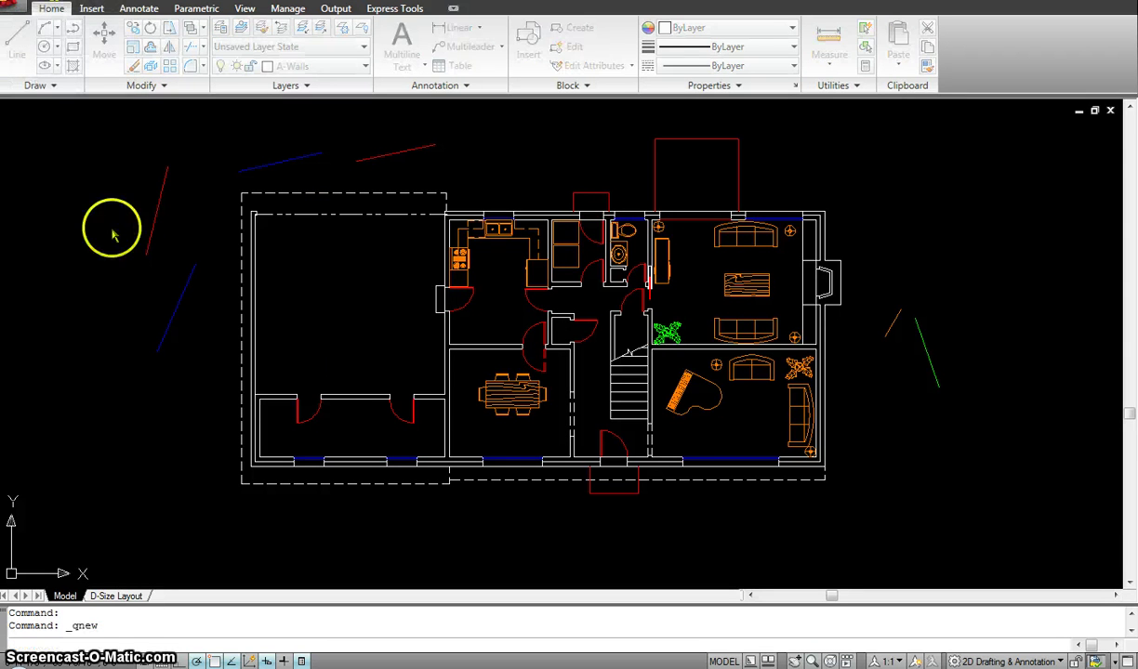
{"action": "left_click_drag", "start_coordinate": [635, 279], "coordinate": [638, 400]}
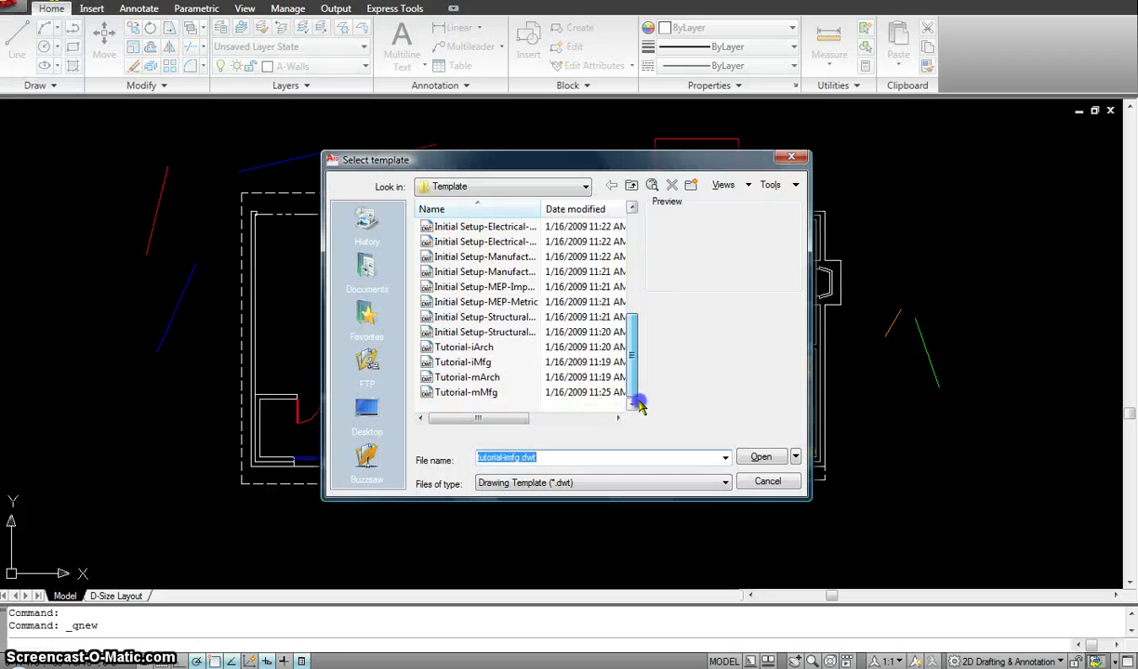
{"action": "left_click", "coordinate": [470, 346]}
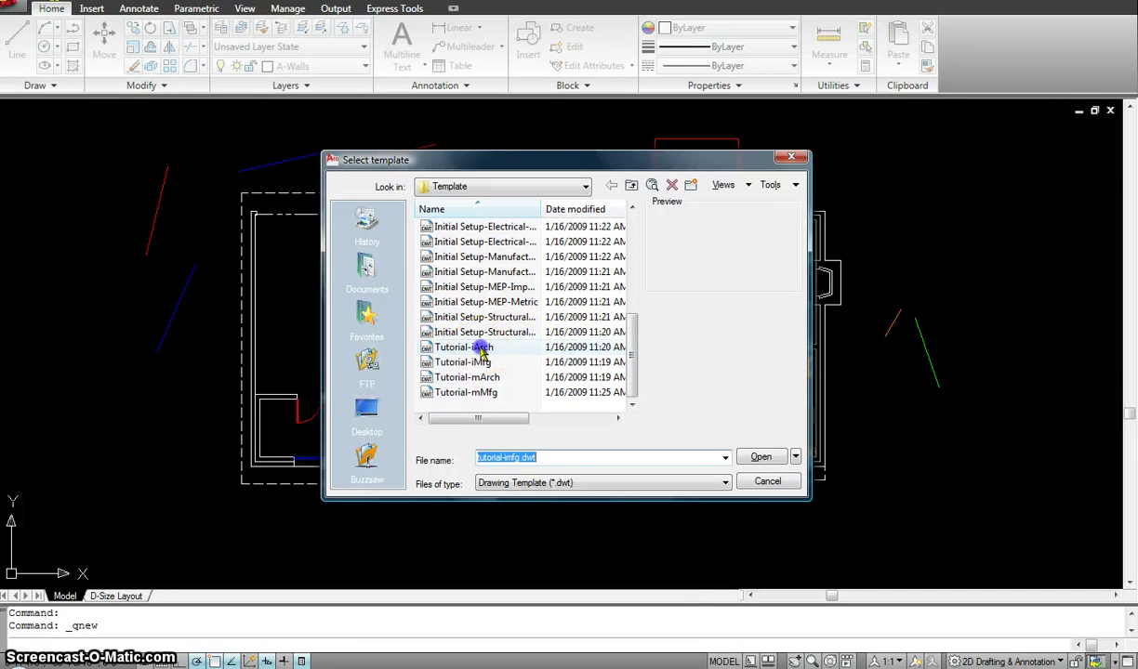
{"action": "left_click", "coordinate": [760, 456]}
{"action": "left_click", "coordinate": [516, 375]}
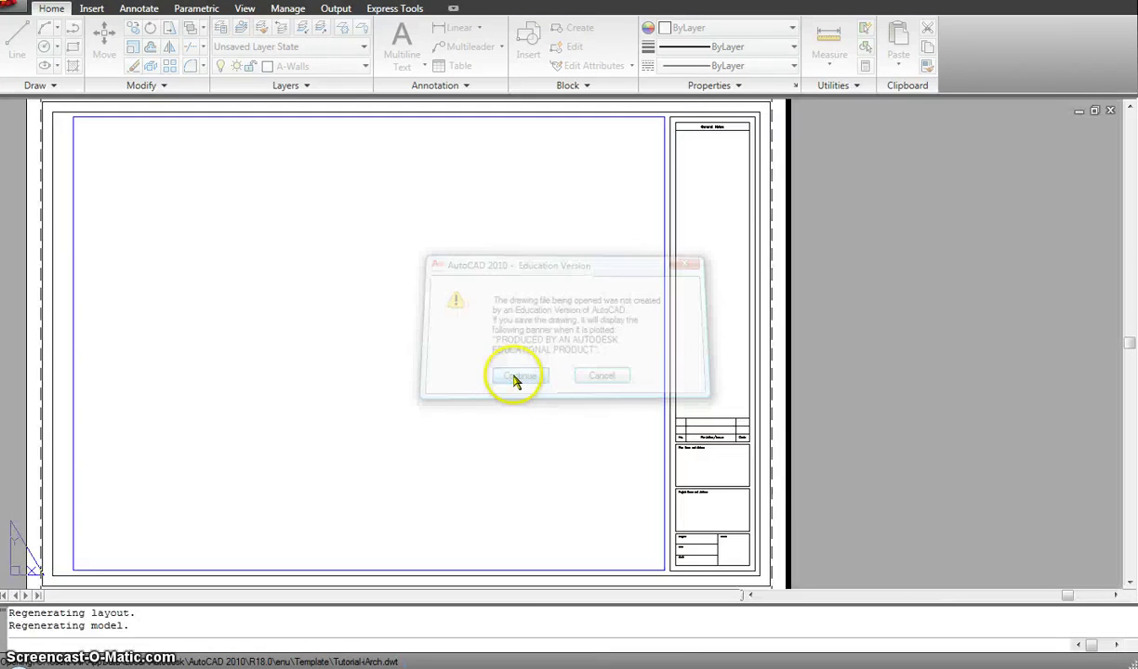
{"action": "left_click", "coordinate": [64, 596]}
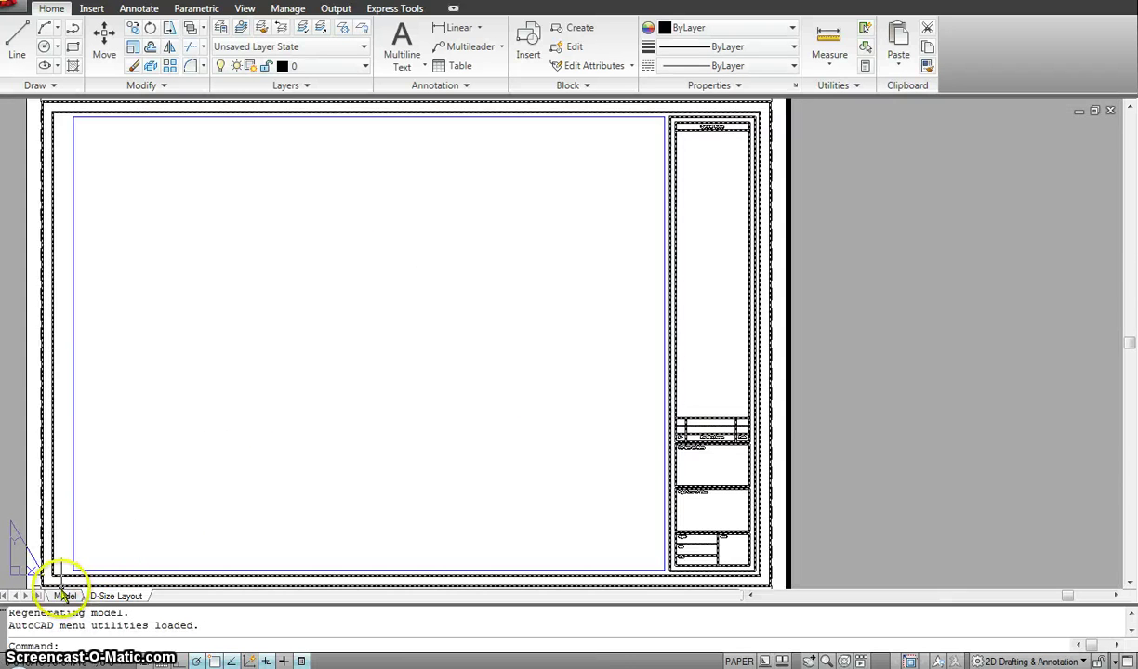
- Make A-Windows the current layer and draw a small rectangle in the upper middle of the empty drawing area
{"action": "left_click", "coordinate": [363, 69]}
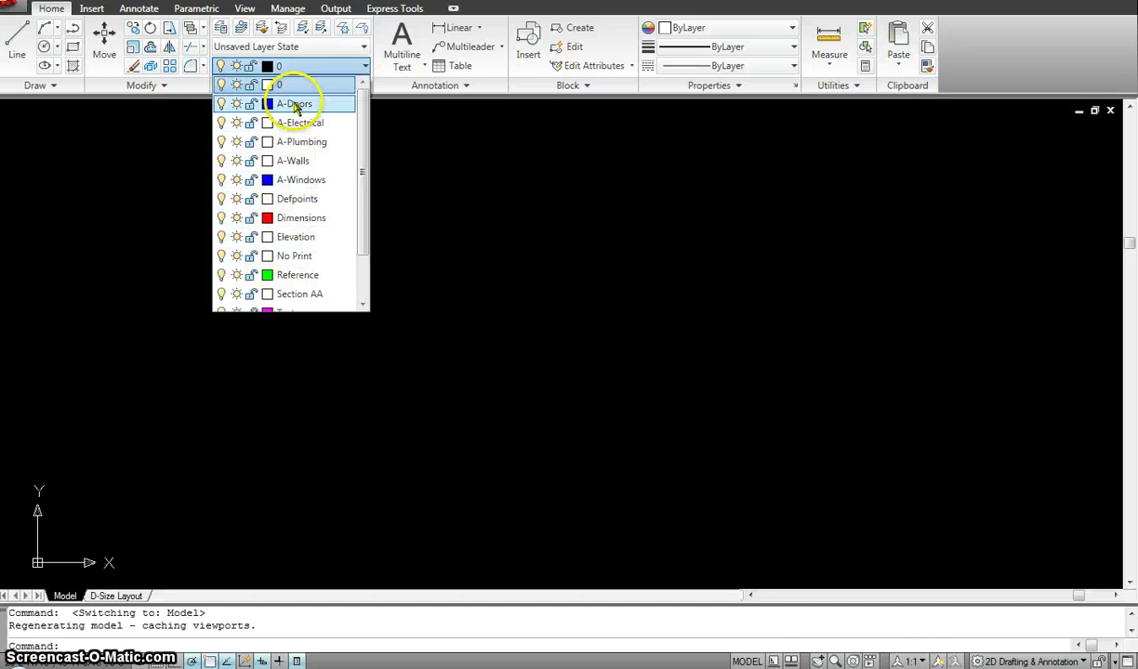
{"action": "left_click", "coordinate": [293, 180]}
{"action": "type", "text": "re"}
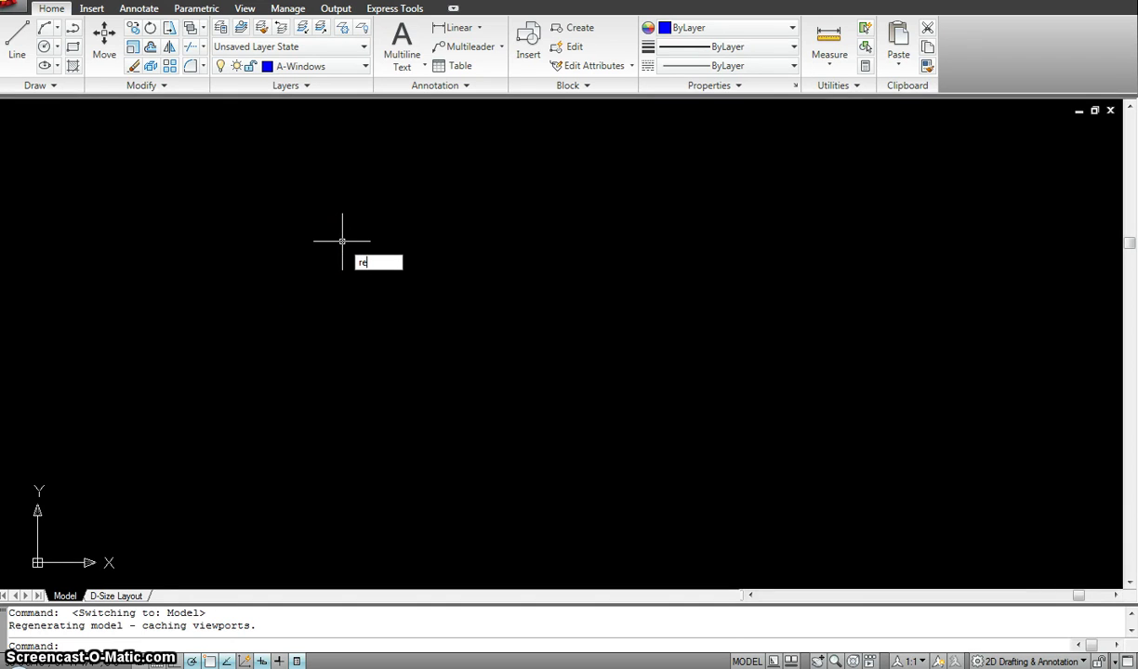
{"action": "type", "text": "c"}
{"action": "key", "text": "Return"}
{"action": "left_click", "coordinate": [322, 244]}
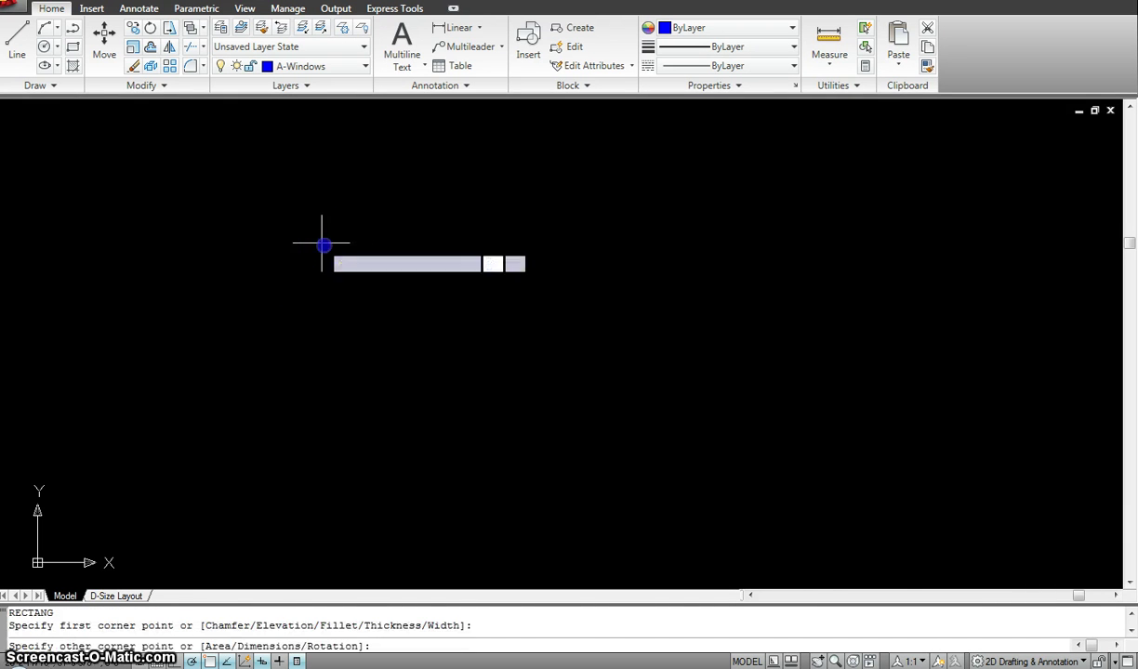
{"action": "left_click", "coordinate": [412, 297]}
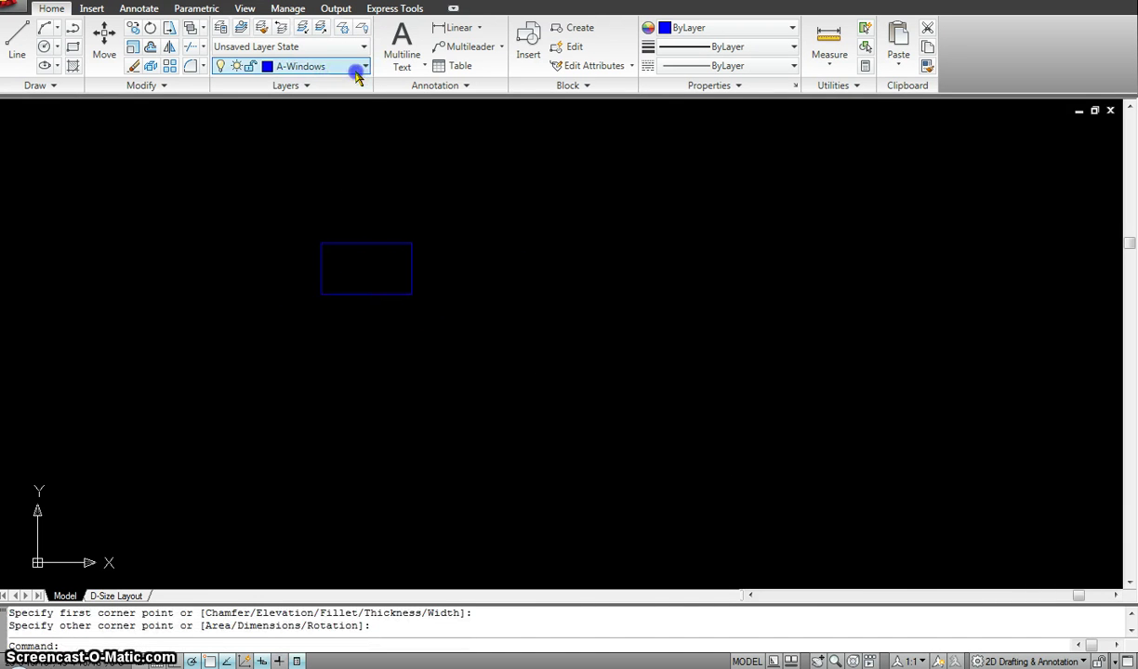
- Make Dimensions the current layer and draw a rectangle below and to the right of the blue one
{"action": "left_click", "coordinate": [358, 67]}
{"action": "left_click", "coordinate": [296, 160]}
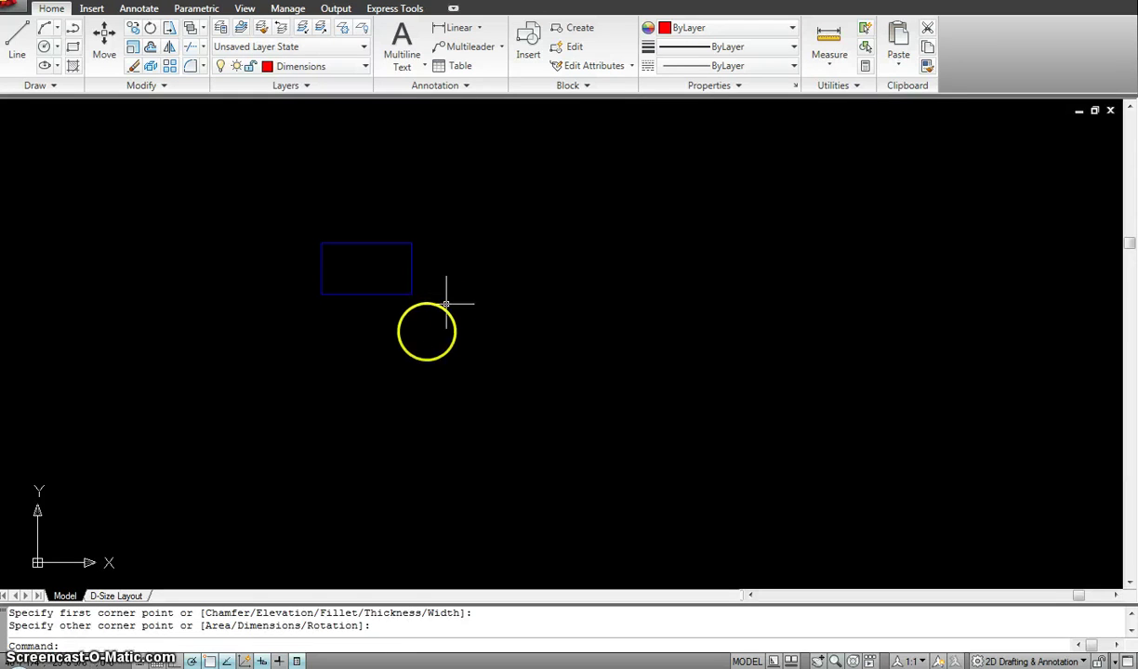
{"action": "type", "text": "rec"}
{"action": "key", "text": "Return"}
{"action": "left_click", "coordinate": [427, 328]}
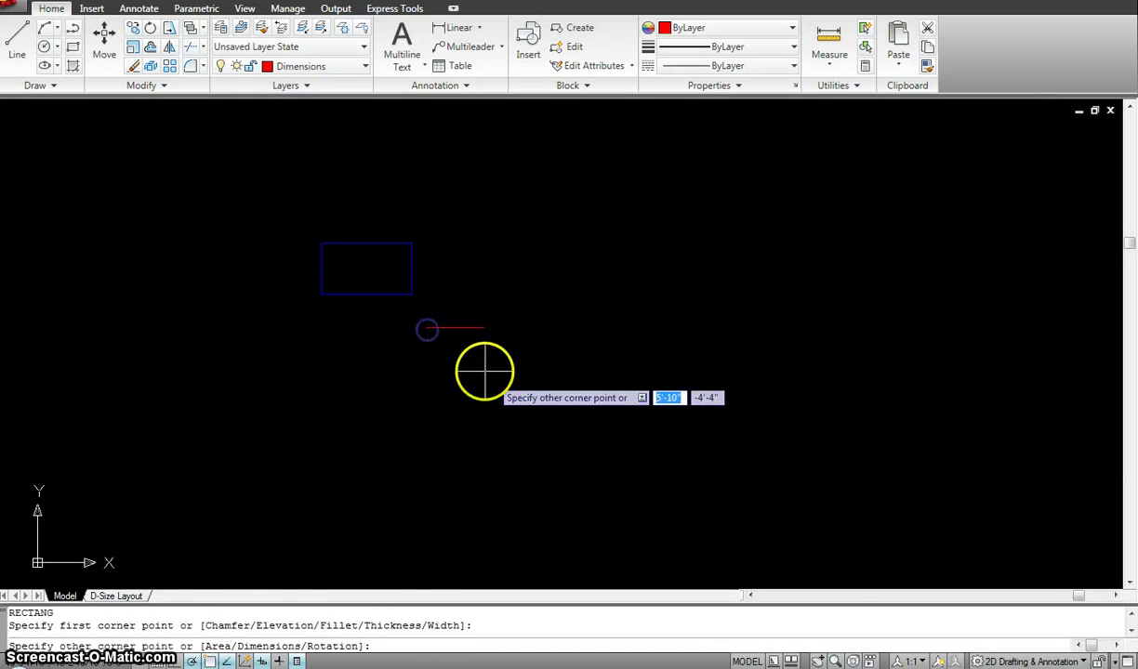
{"action": "left_click", "coordinate": [515, 400]}
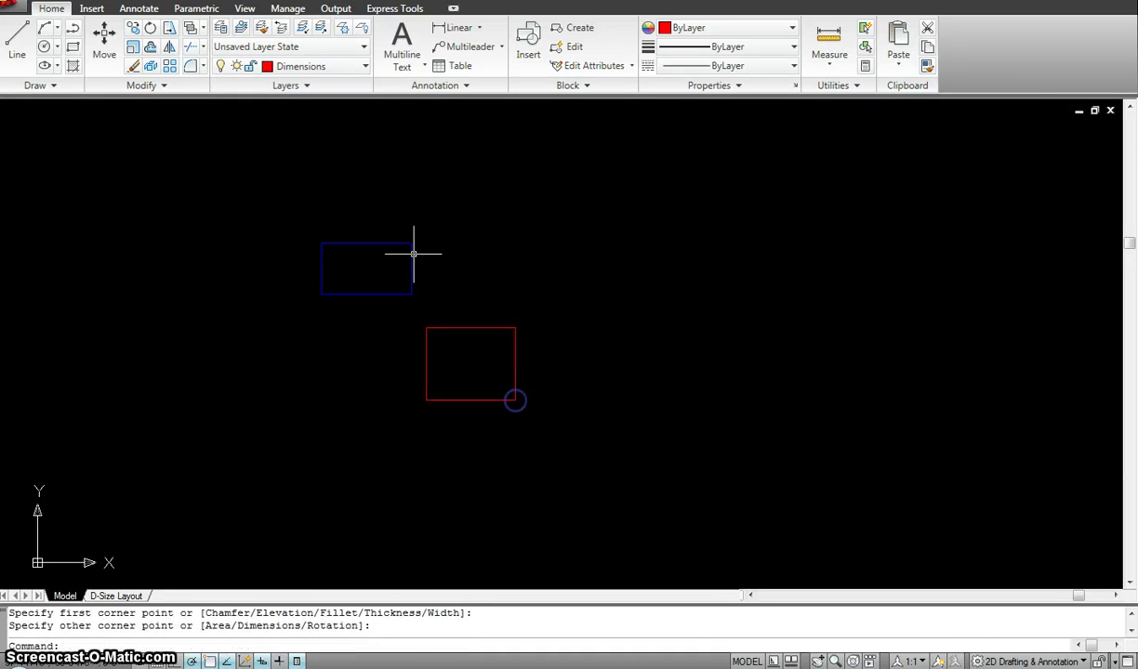
- Make Reference the current layer and draw a rectangle above and to the right of the blue one
{"action": "left_click", "coordinate": [364, 66]}
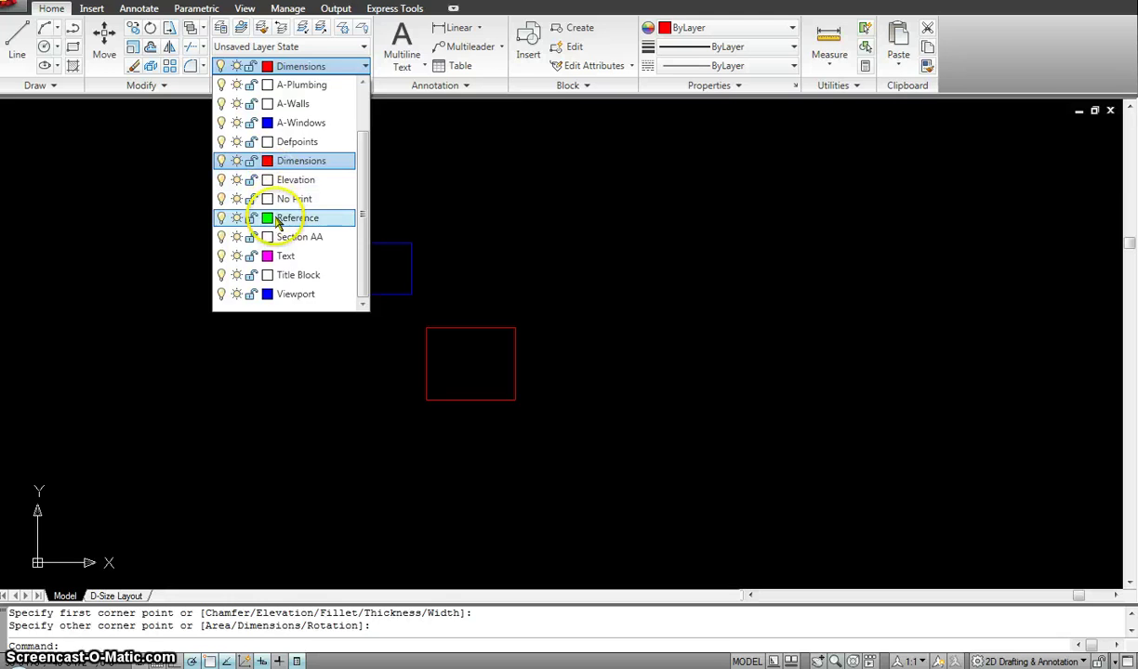
{"action": "key", "text": "Escape"}
{"action": "type", "text": "rec"}
{"action": "key", "text": "Return"}
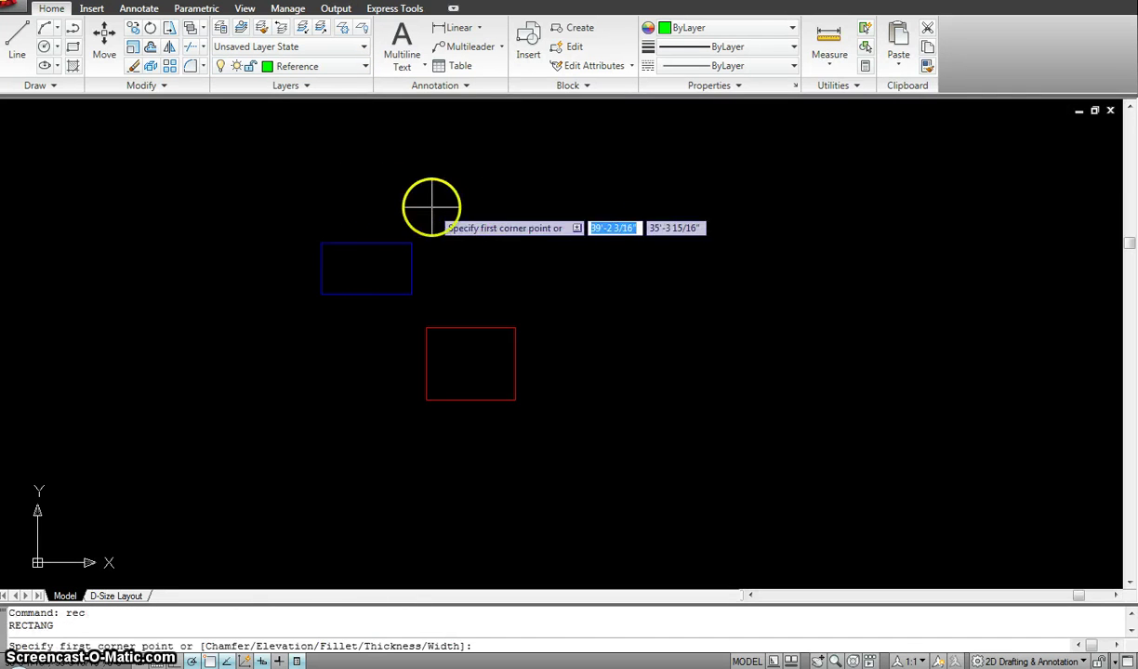
{"action": "left_click", "coordinate": [463, 186]}
{"action": "left_click", "coordinate": [547, 248]}
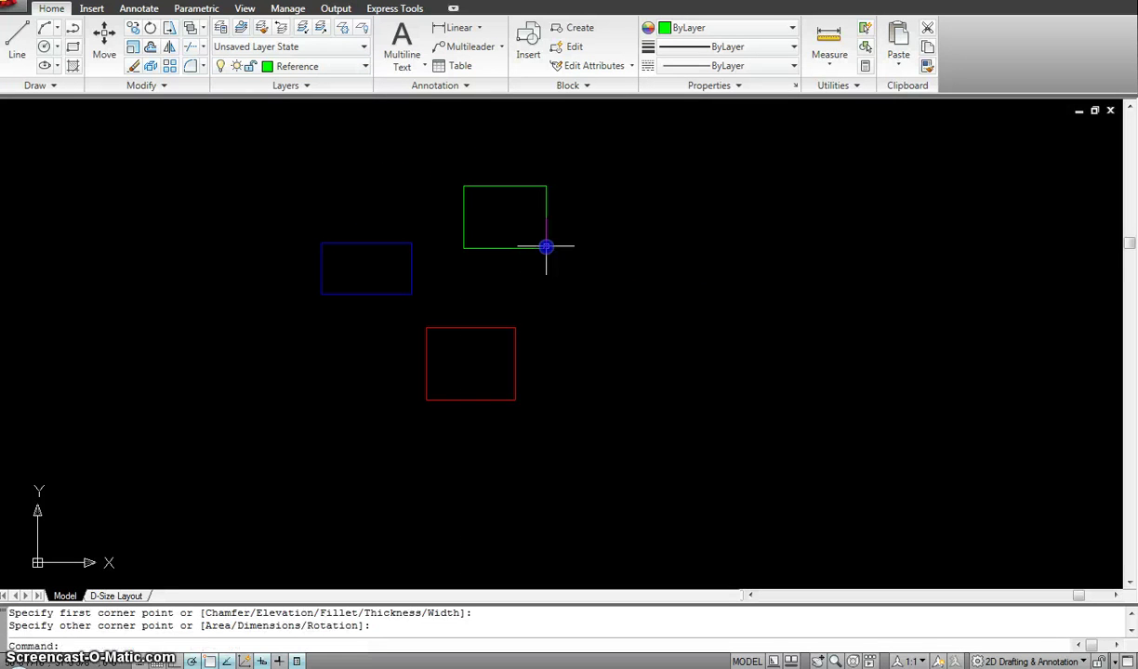
{"action": "key", "text": "Escape"}
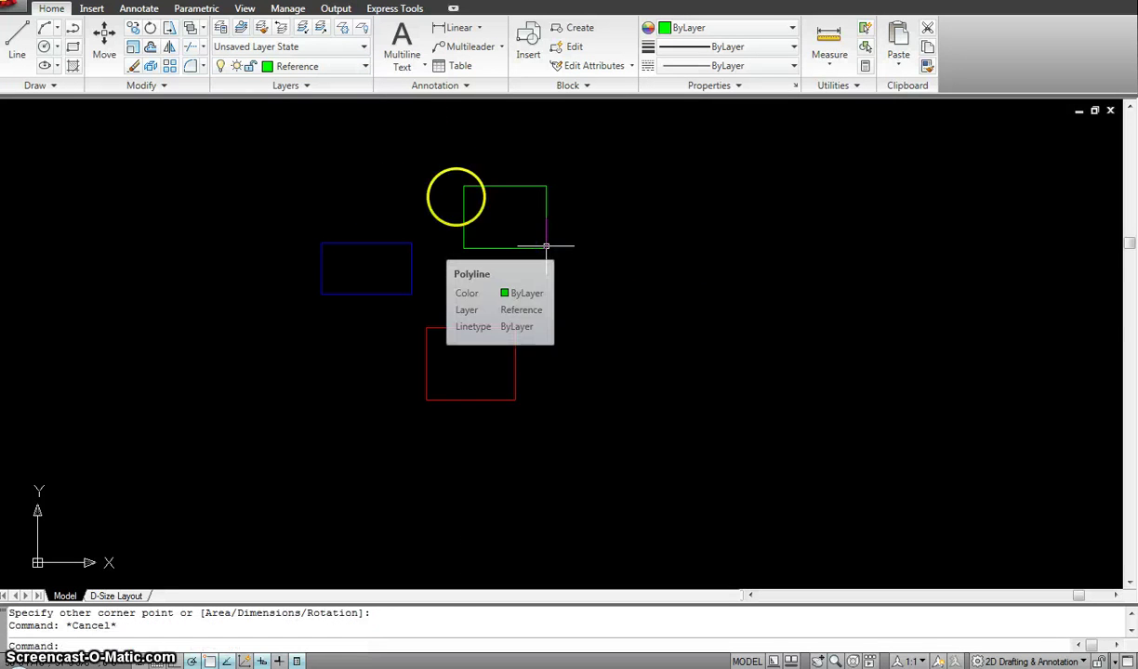
- Make Text the current layer and draw a rectangle to the right of the red one, slightly higher
{"action": "left_click", "coordinate": [358, 65]}
{"action": "left_click", "coordinate": [285, 255]}
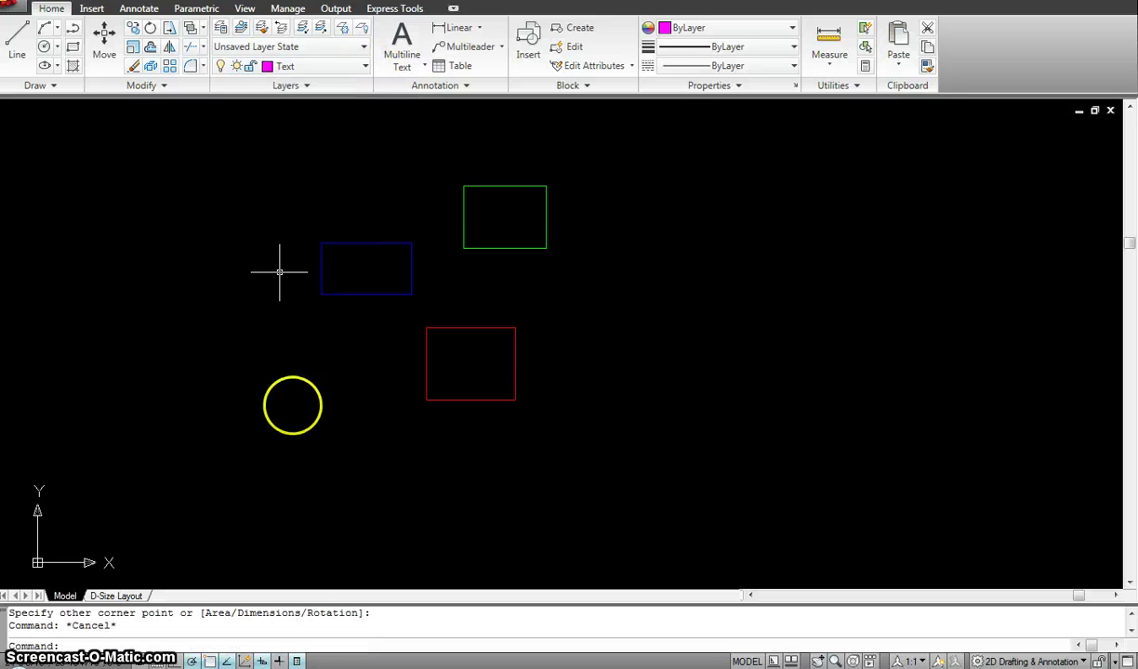
{"action": "type", "text": "rec"}
{"action": "key", "text": "Return"}
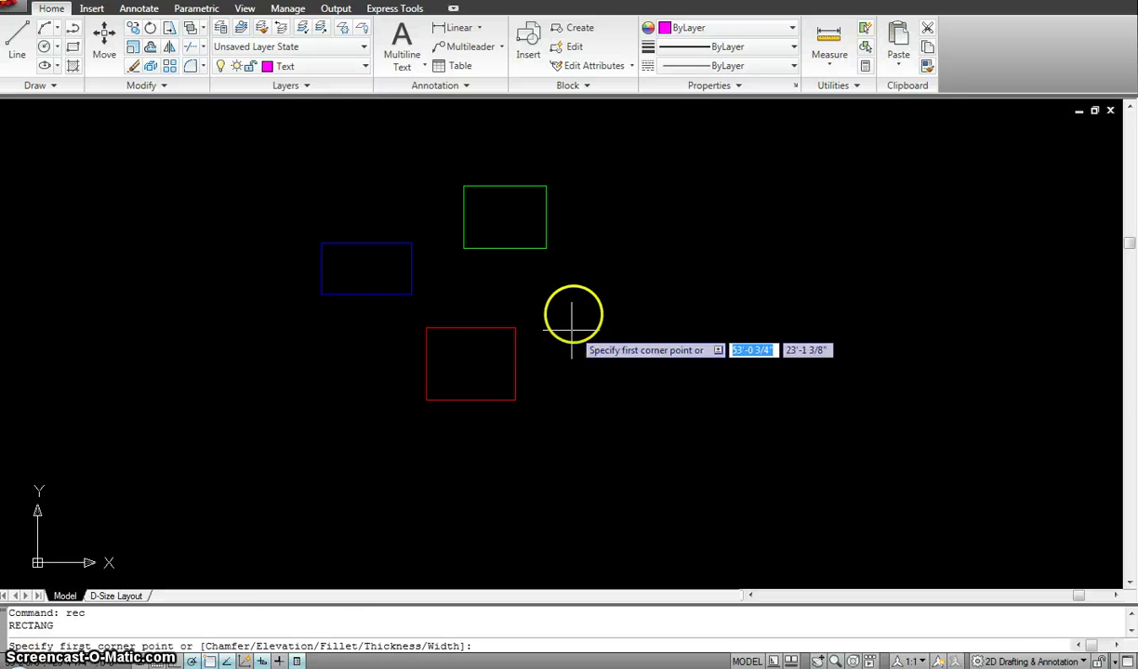
{"action": "left_click", "coordinate": [573, 300]}
{"action": "left_click", "coordinate": [648, 348]}
{"action": "key", "text": "Escape"}
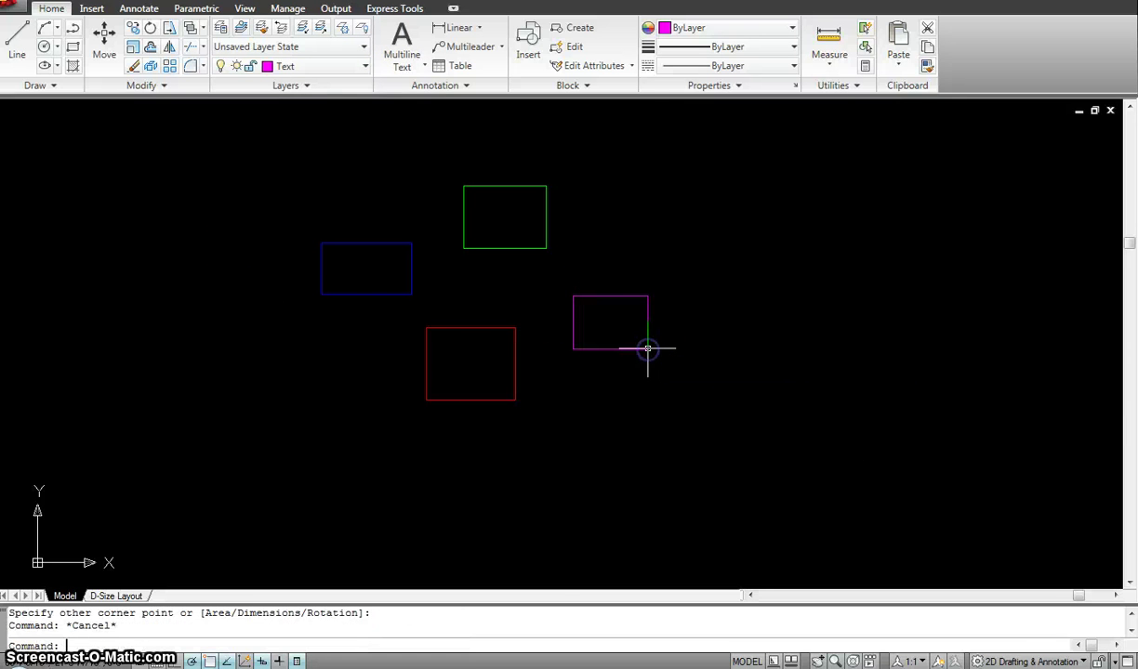
{"action": "key", "text": "Escape"}
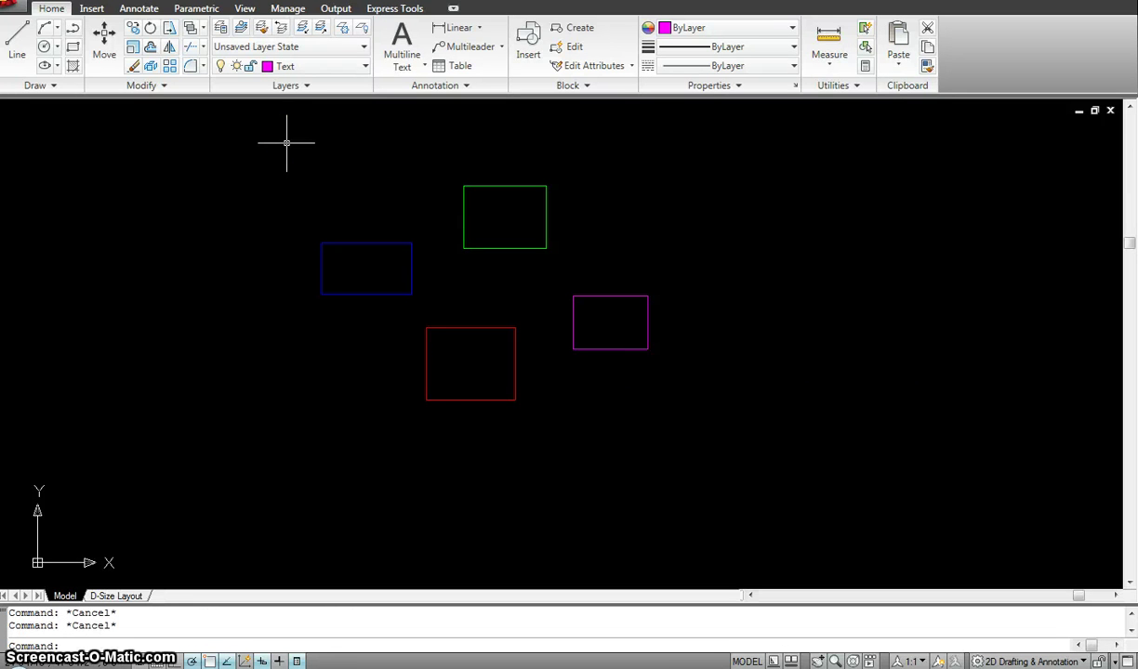
- Turn off the A-Windows and Reference layers by selecting the blue and green rectangles, and end the Layer Off command
{"action": "left_click", "coordinate": [363, 32]}
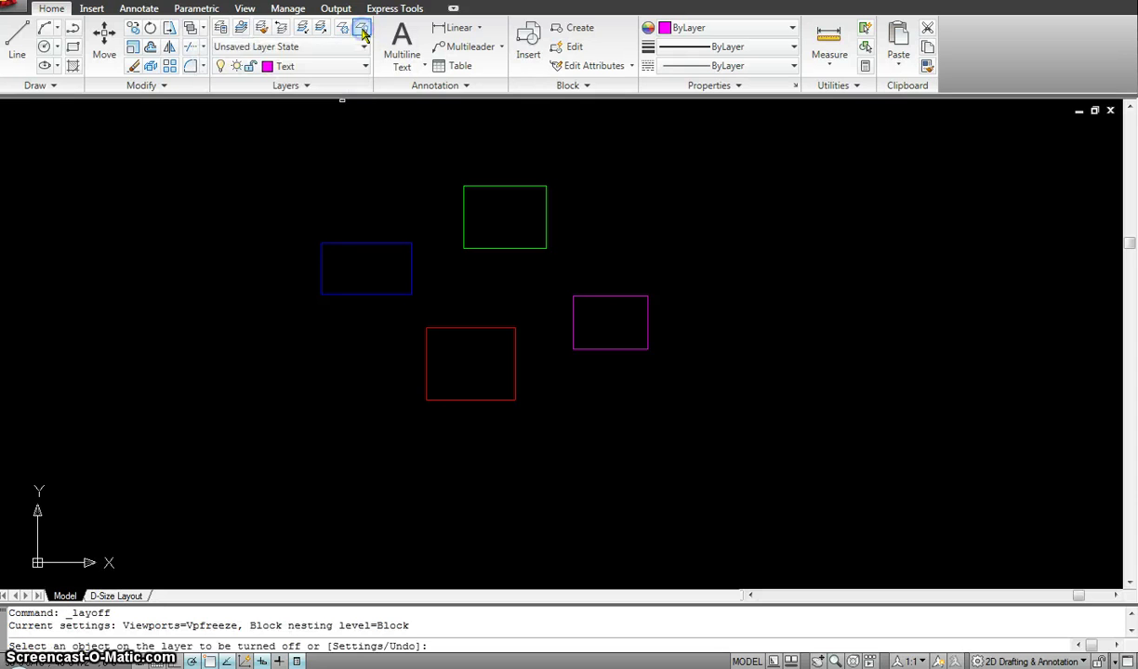
{"action": "left_click", "coordinate": [377, 242]}
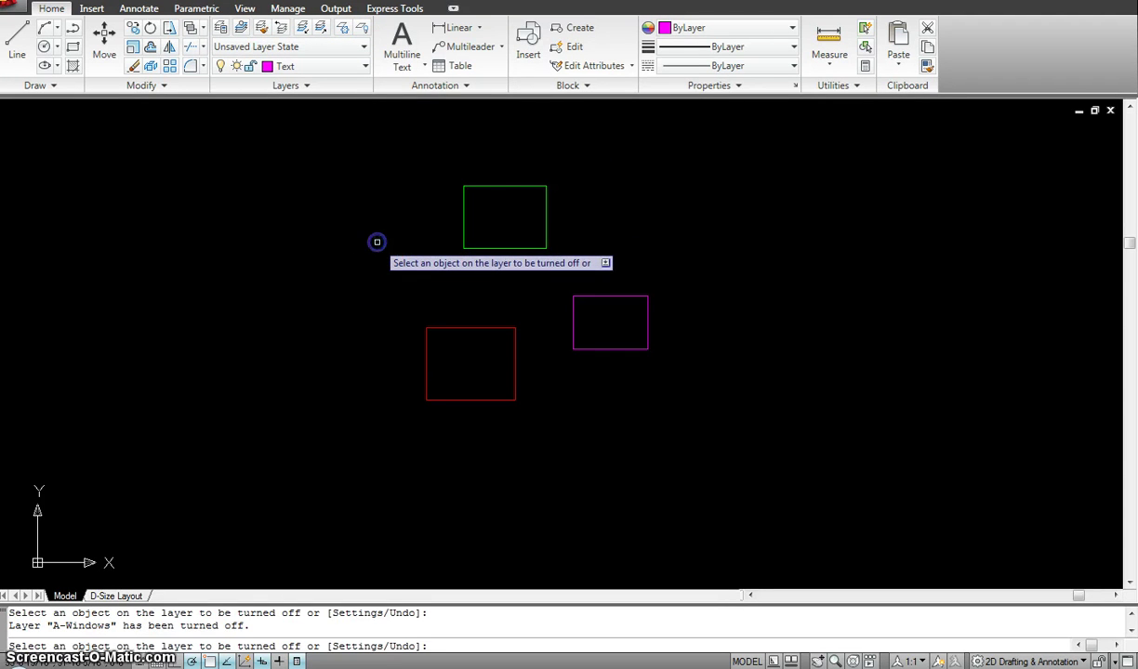
{"action": "left_click", "coordinate": [502, 186]}
{"action": "left_click", "coordinate": [321, 253]}
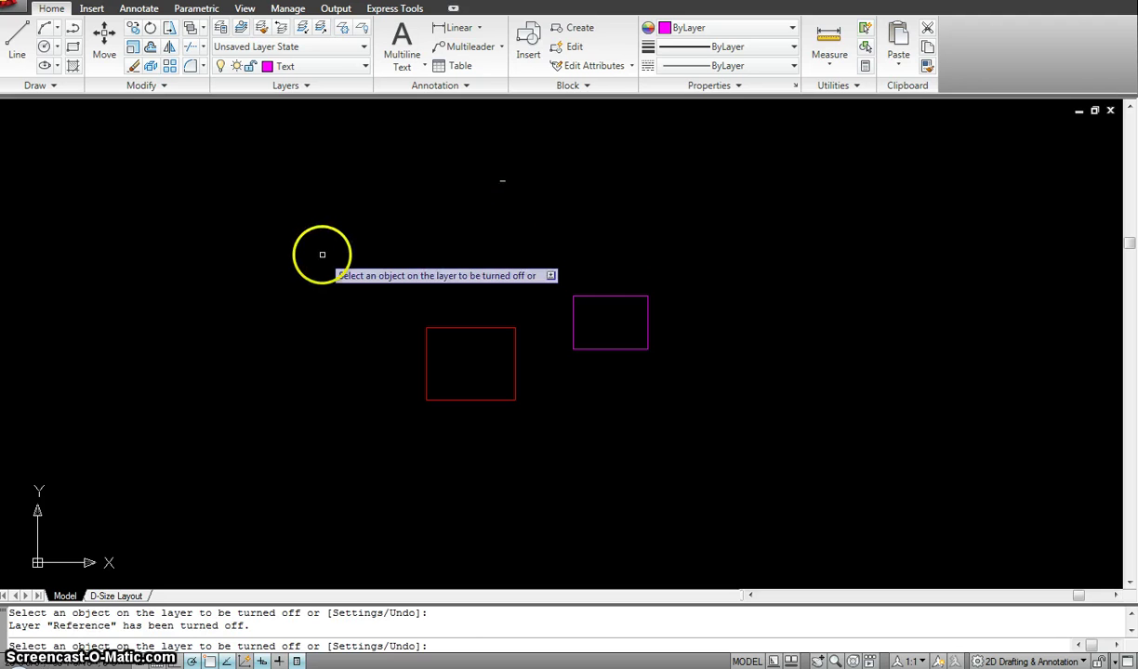
{"action": "key", "text": "Escape"}
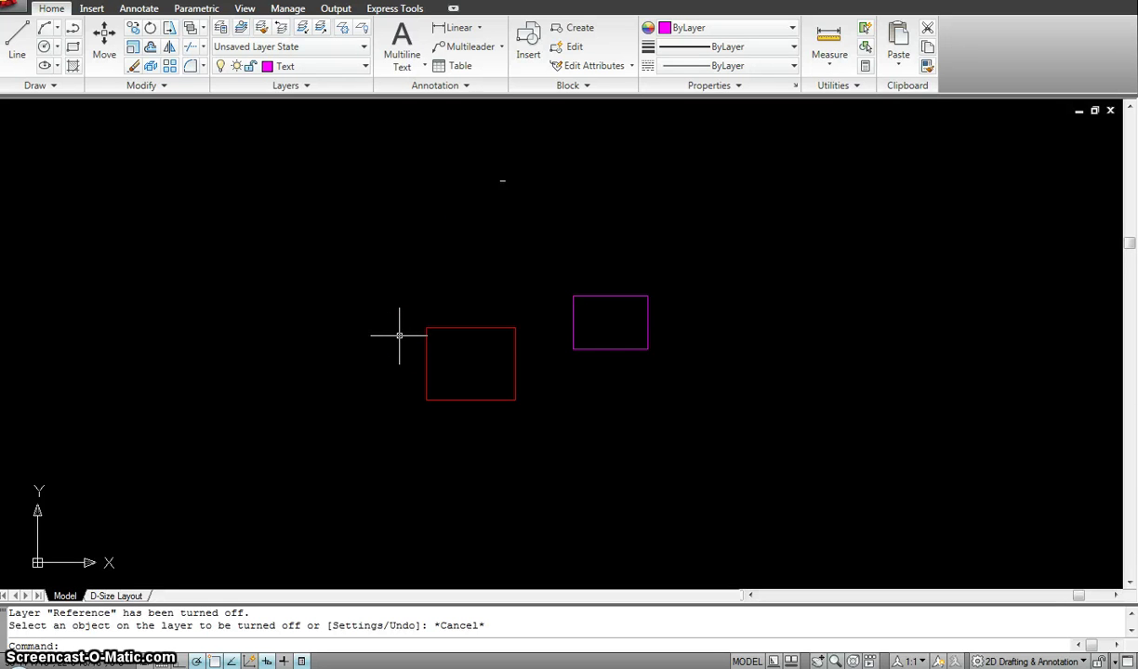
- Erase all objects in the drawing using the all selection option
{"action": "type", "text": "e"}
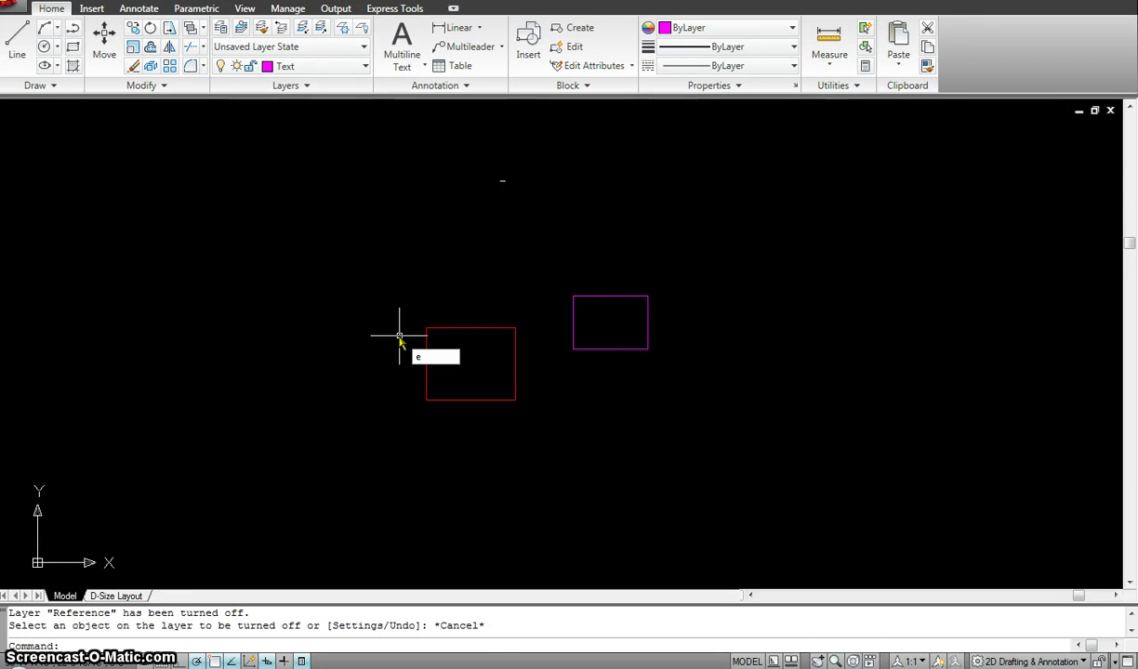
{"action": "key", "text": "Return"}
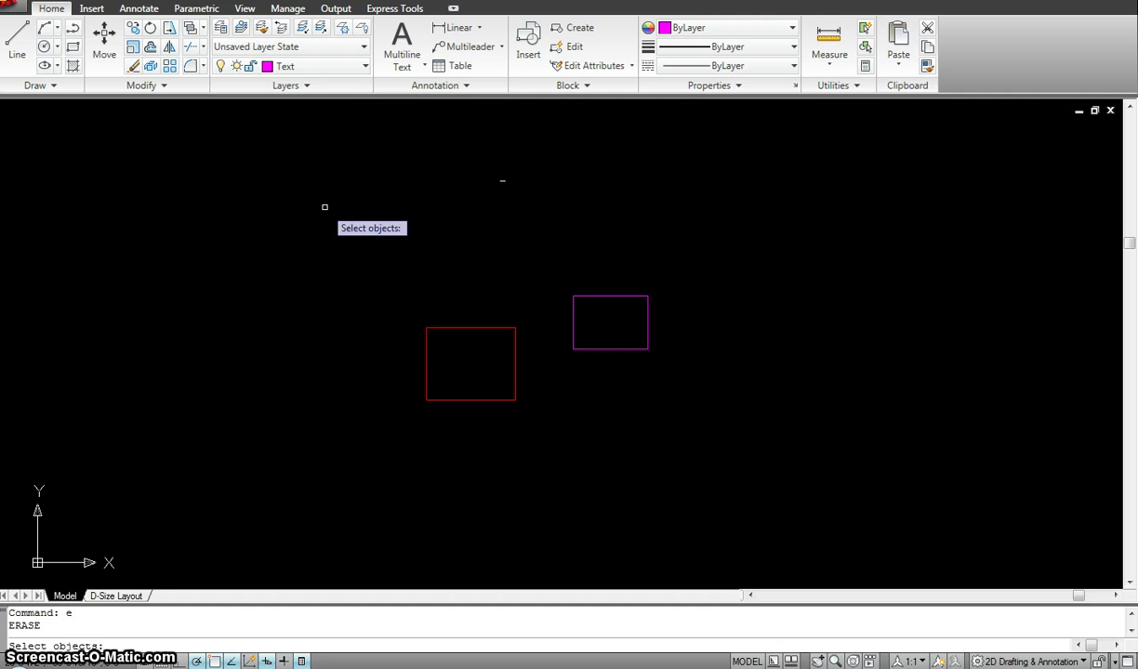
{"action": "type", "text": "all"}
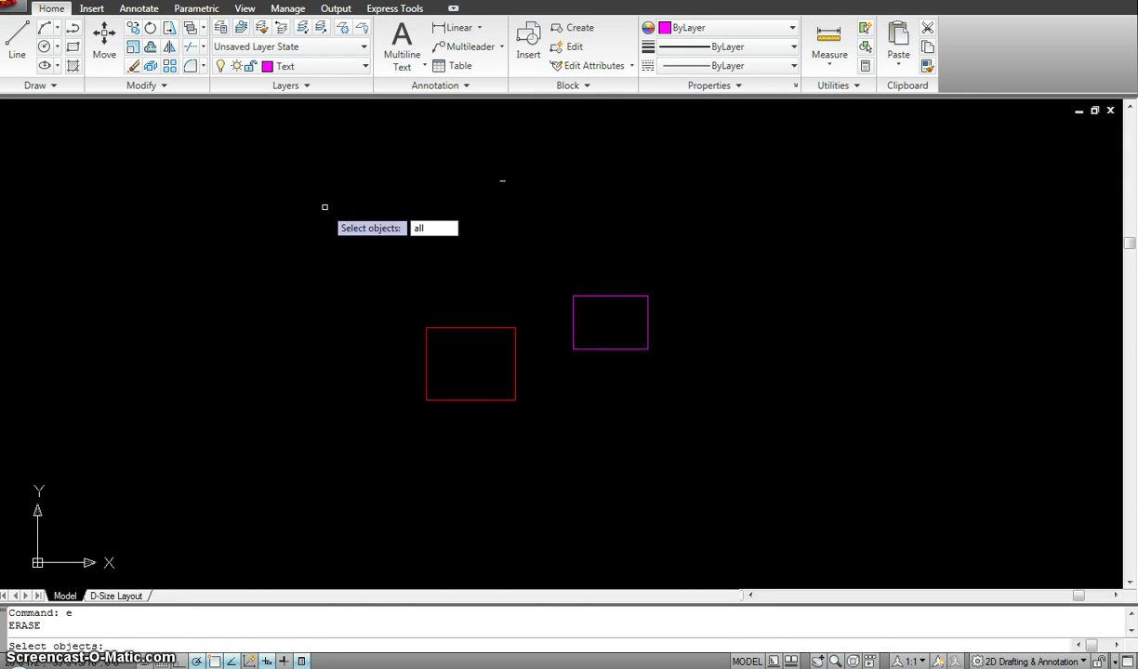
{"action": "key", "text": "Return"}
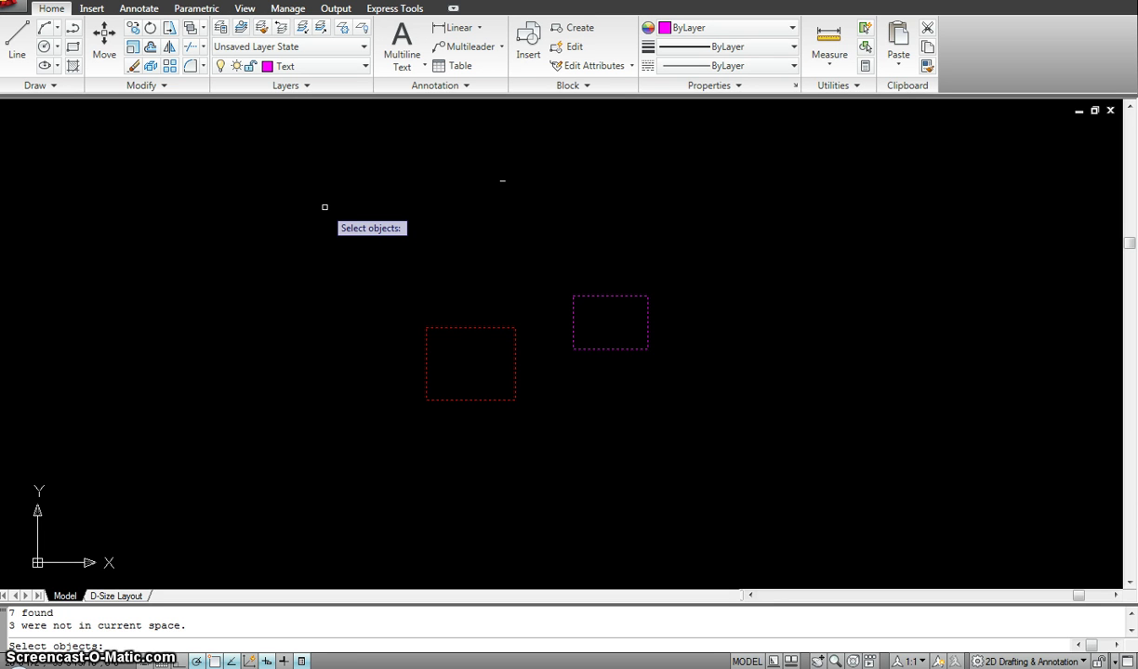
{"action": "key", "text": "Return"}
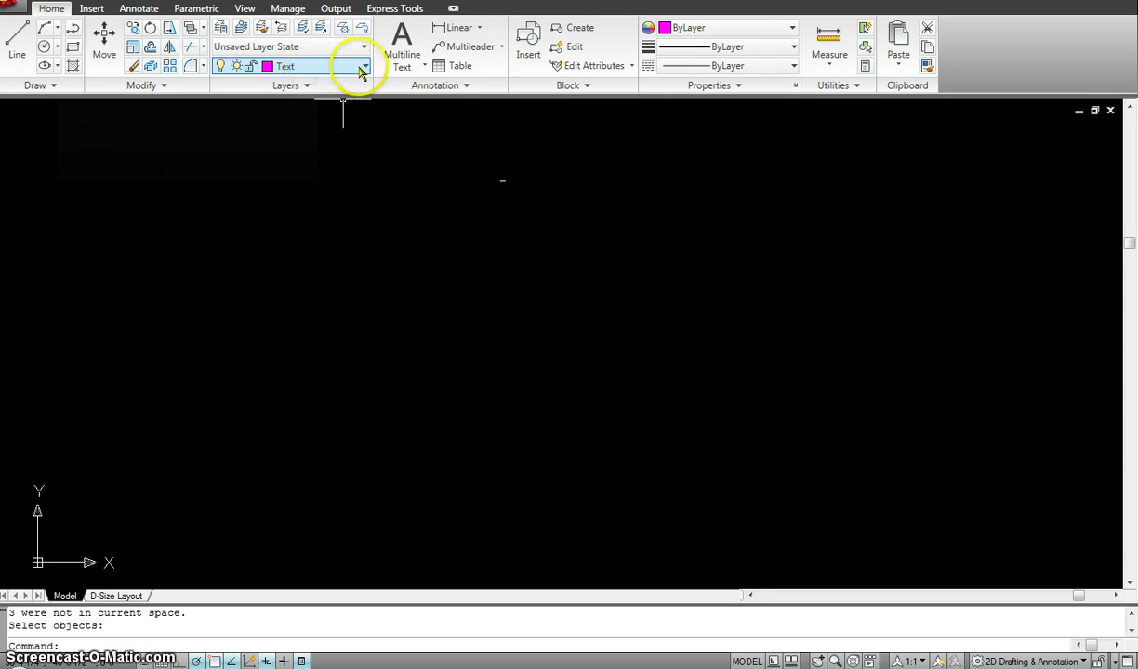
- Turn the A-Windows and Reference layers back on in the layer properties and close them
{"action": "left_click", "coordinate": [219, 27]}
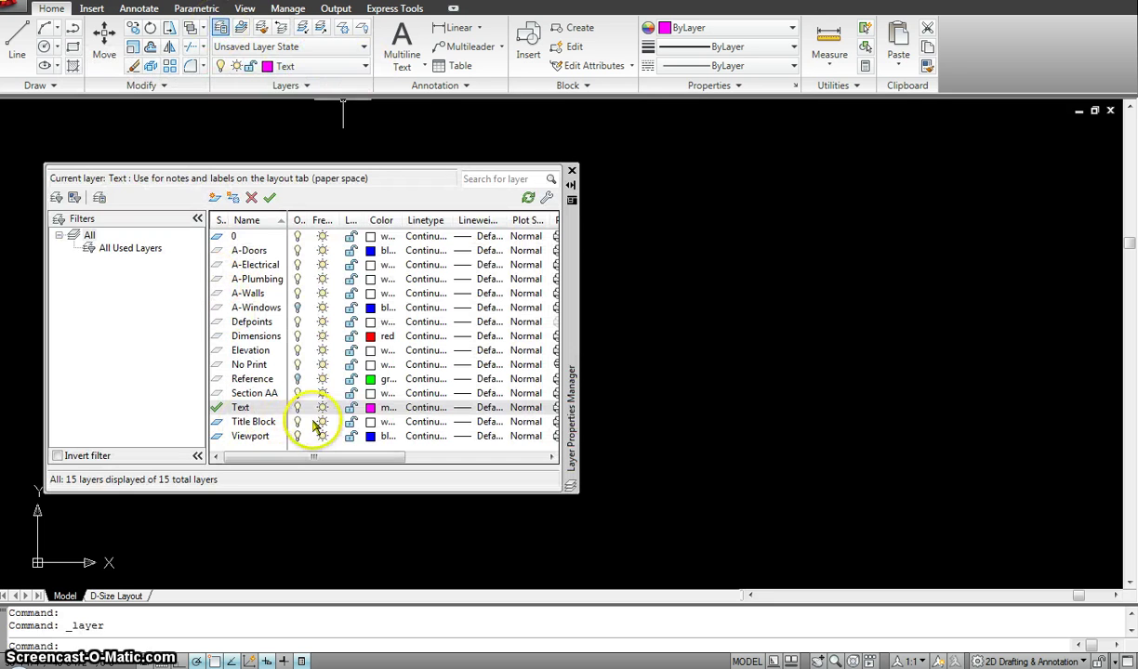
{"action": "left_click", "coordinate": [297, 308]}
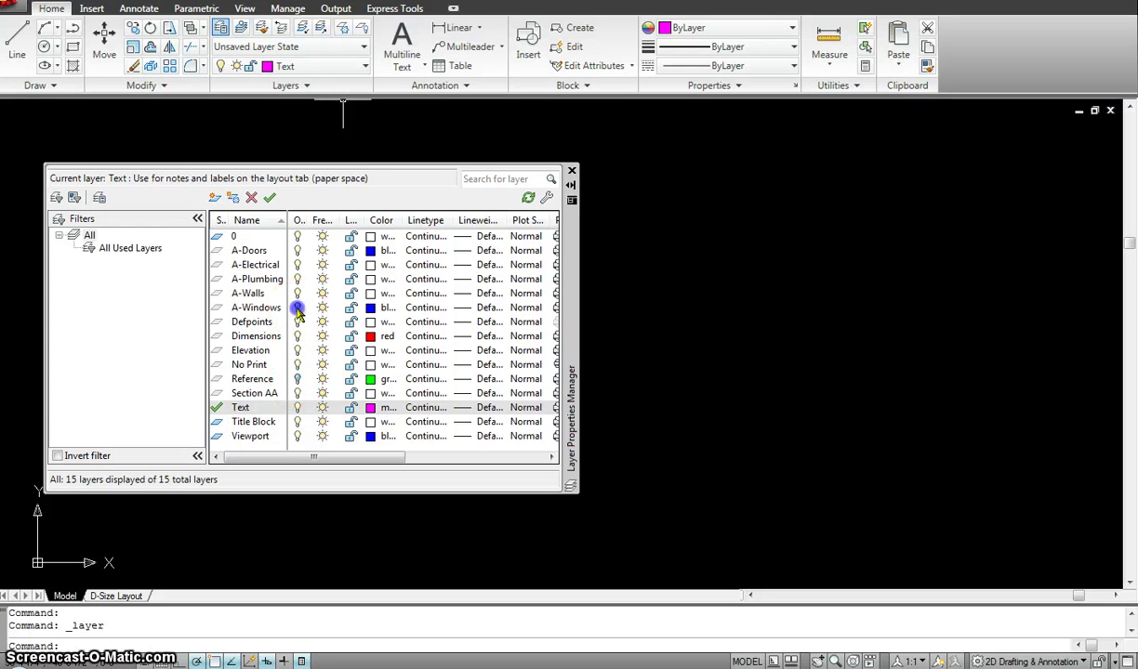
{"action": "left_click", "coordinate": [279, 379]}
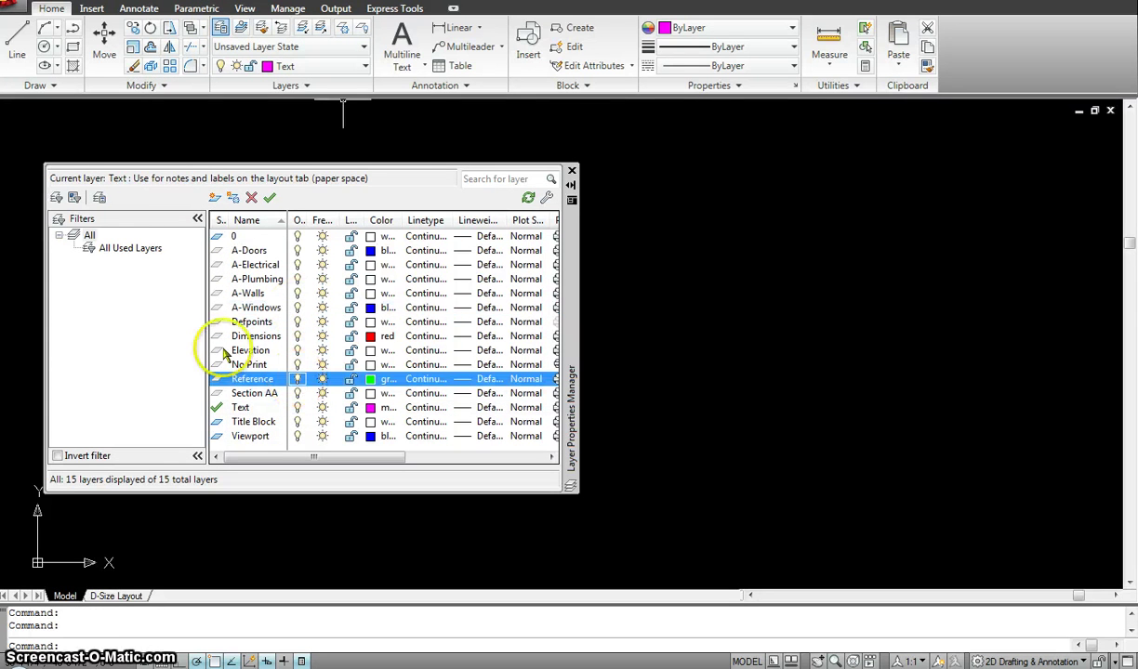
{"action": "left_click", "coordinate": [572, 174]}
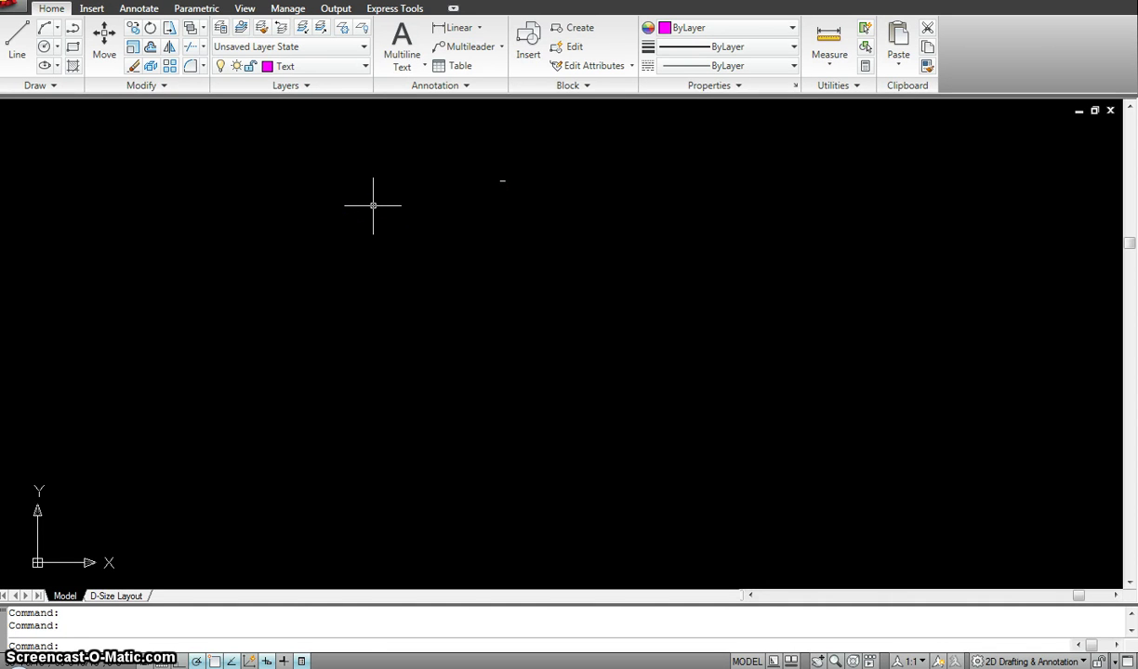
- Undo the erase and the Layer Off operation to restore all four rectangles
{"action": "key", "text": "ctrl+z"}
{"action": "key", "text": "ctrl+z"}
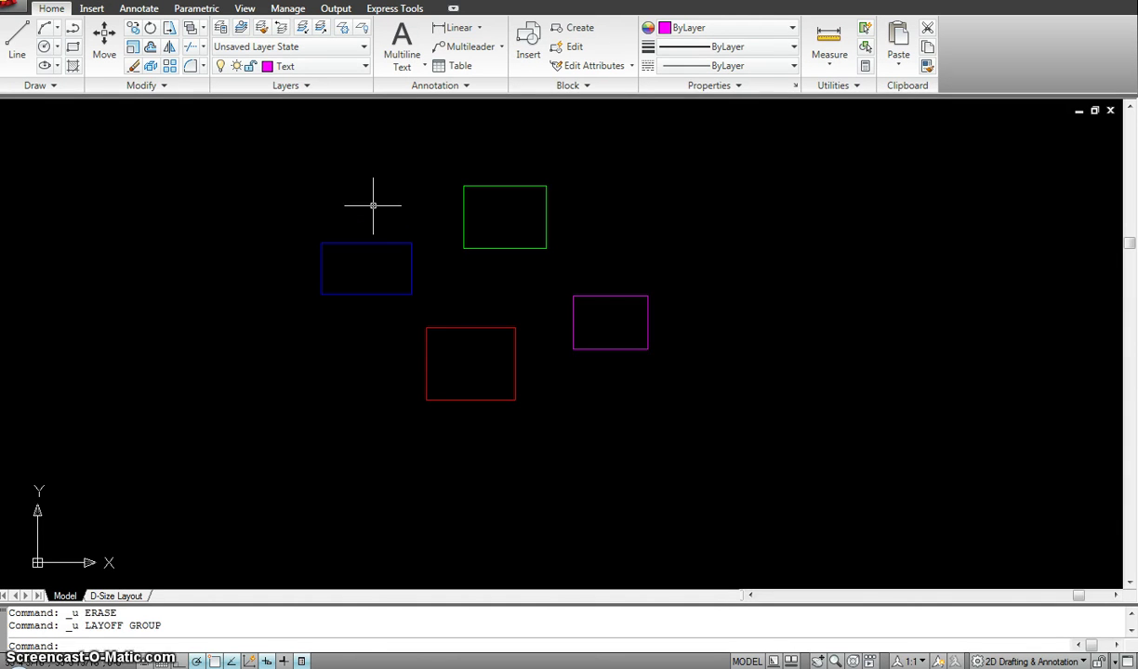
{"action": "key", "text": "Escape"}
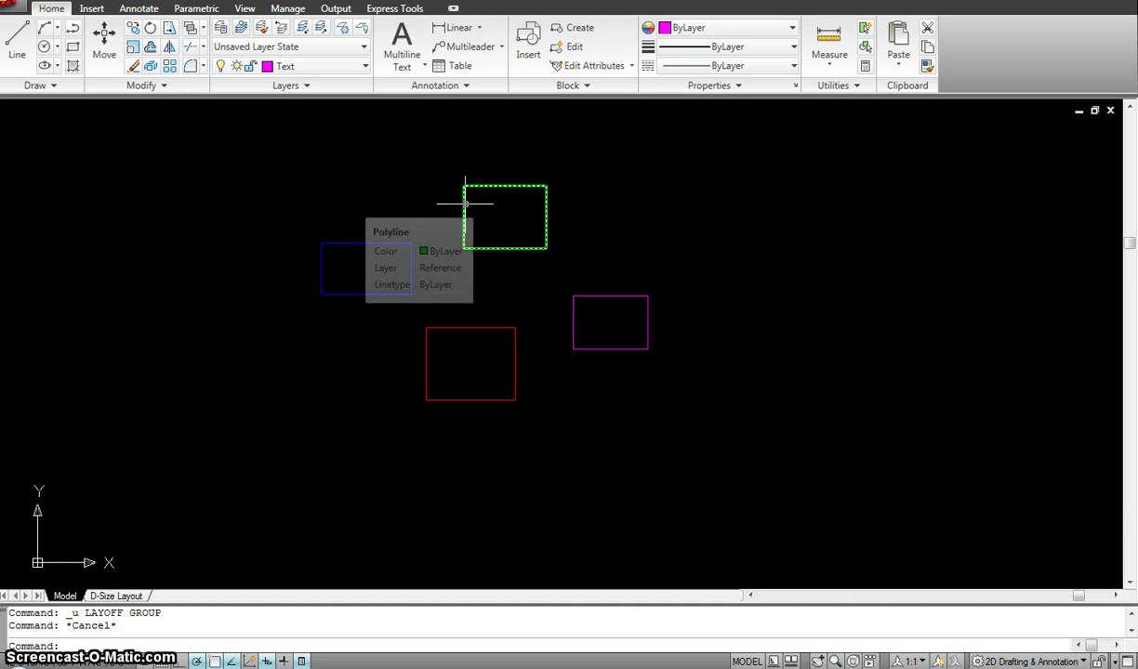
- Freeze the A-Windows and Reference layers by selecting the blue and green rectangles, and end the Layer Freeze command
{"action": "mouse_move", "coordinate": [465, 202]}
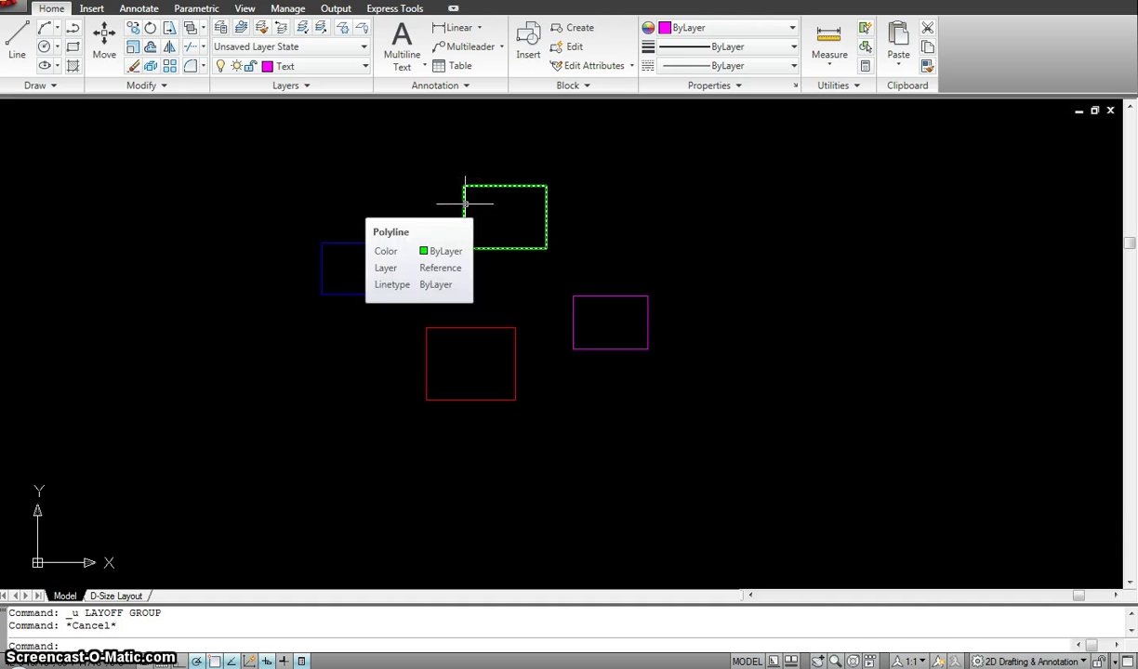
{"action": "left_click", "coordinate": [343, 30]}
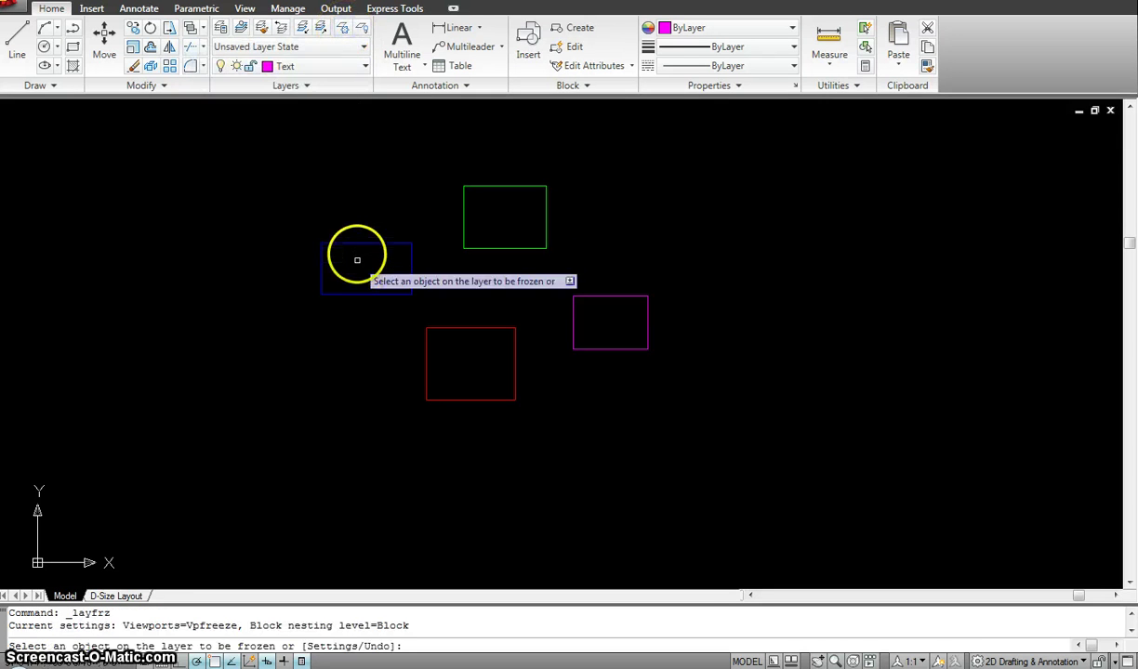
{"action": "left_click", "coordinate": [355, 243]}
{"action": "left_click", "coordinate": [485, 187]}
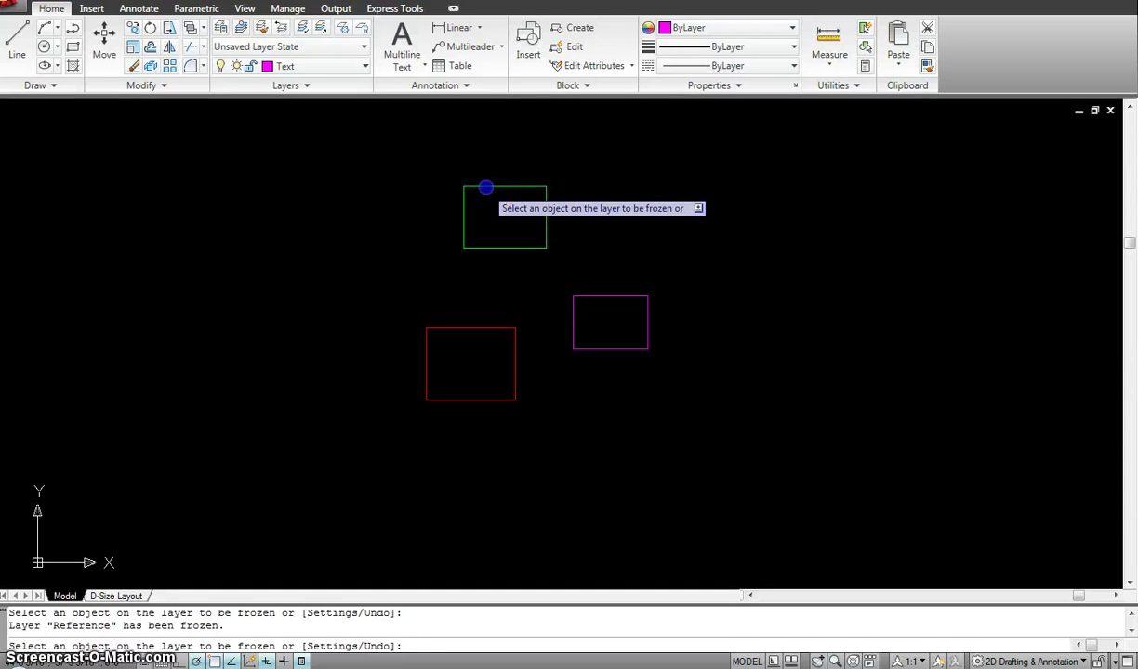
{"action": "key", "text": "Escape"}
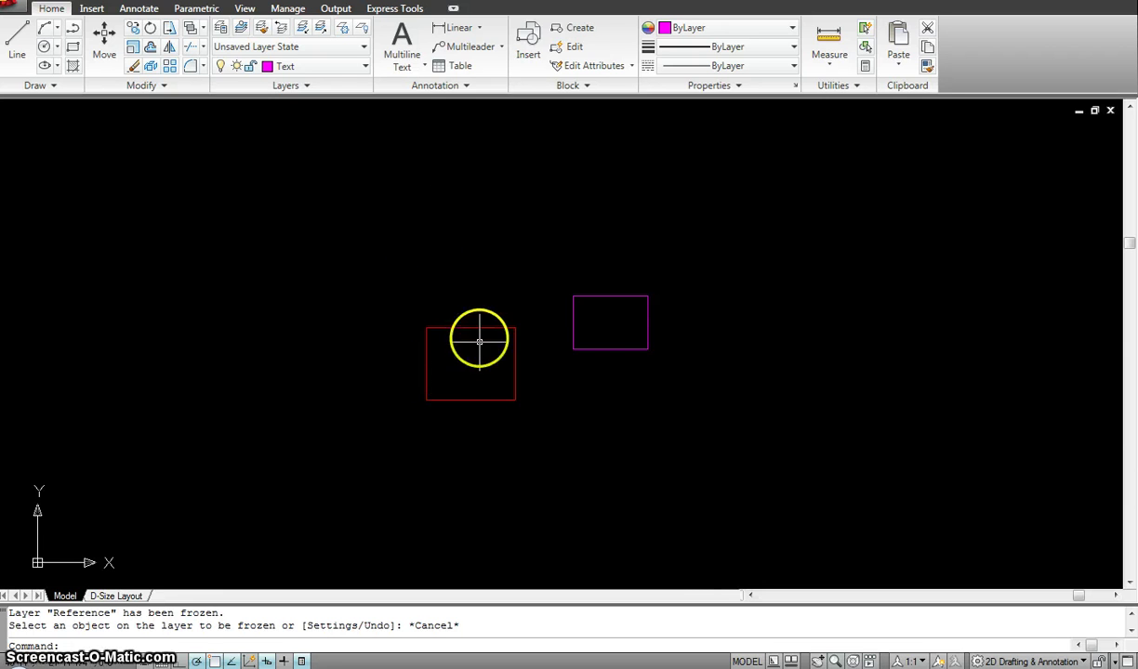
{"action": "key", "text": "Escape"}
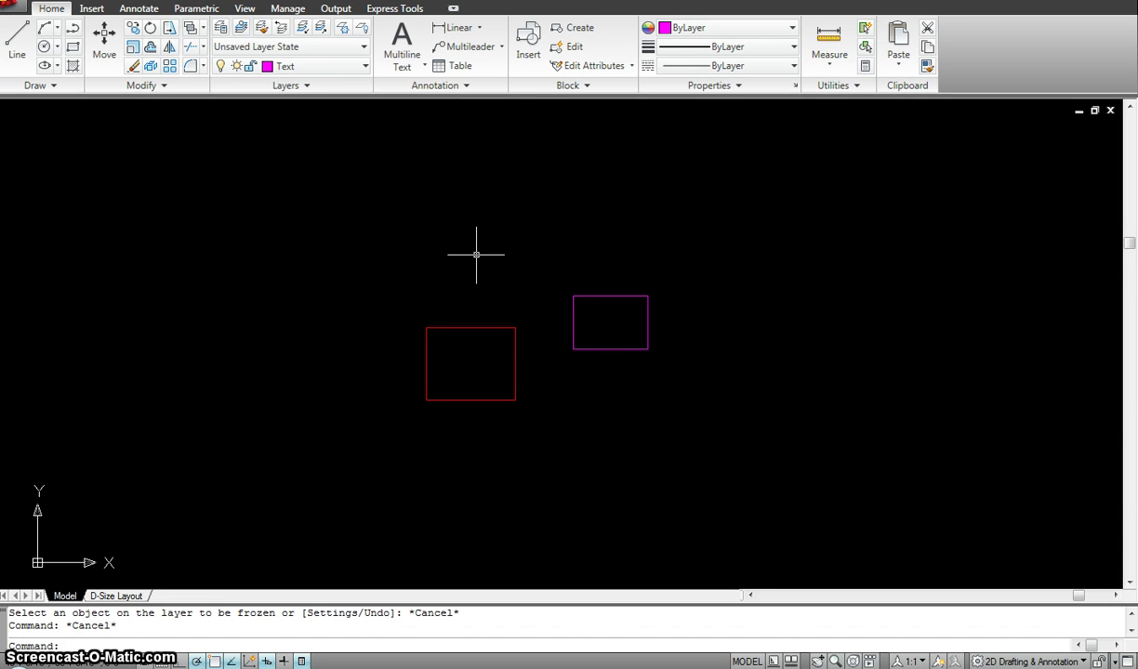
- Erase all objects in the drawing using the all selection option while the A-Windows and Reference layers are frozen
{"action": "type", "text": "e"}
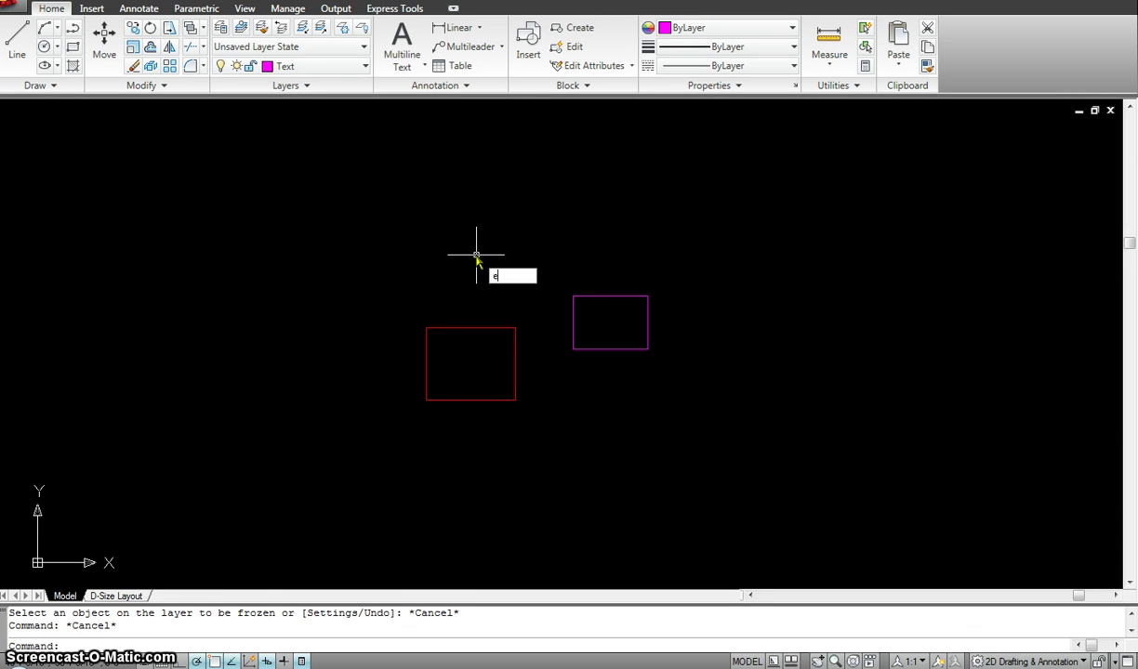
{"action": "key", "text": "Return"}
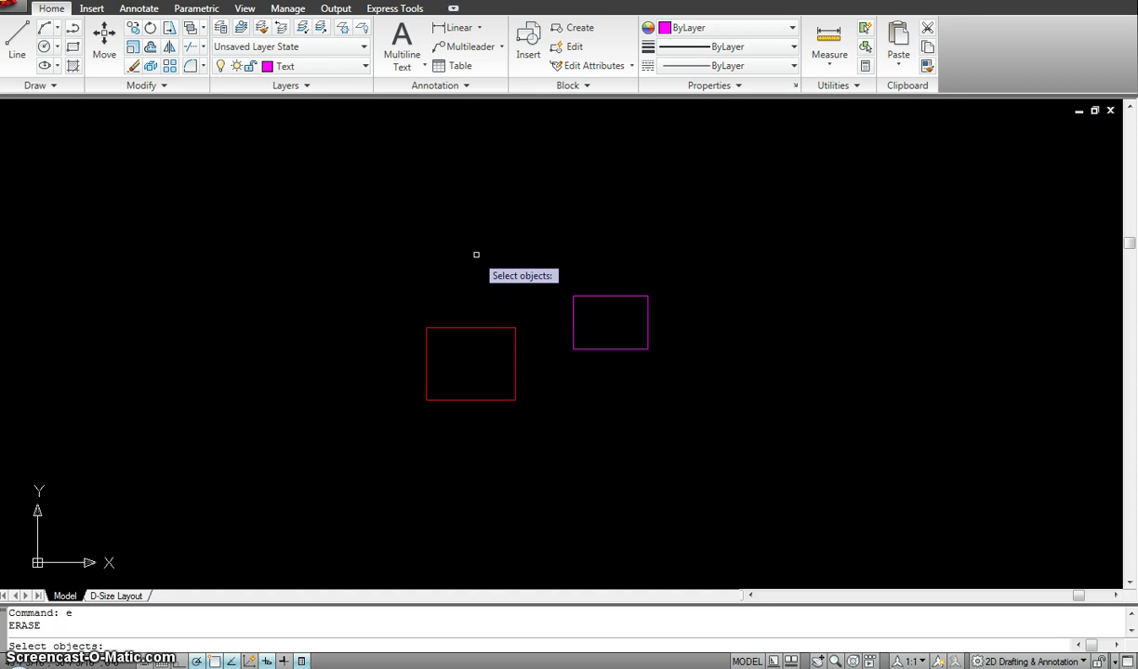
{"action": "type", "text": "all"}
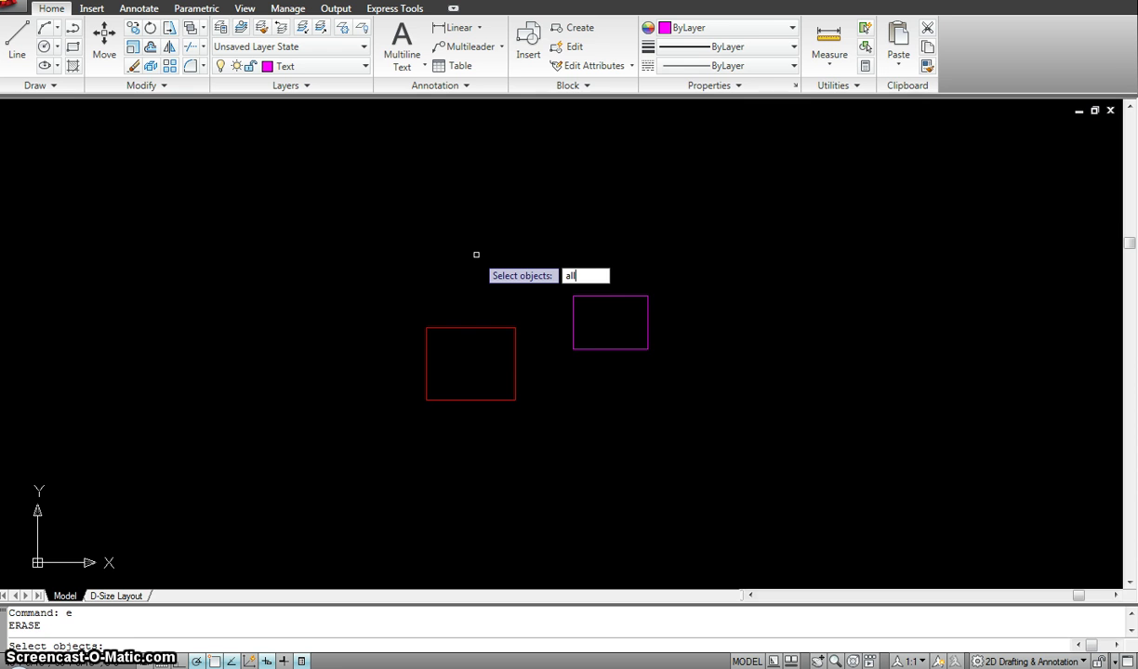
{"action": "key", "text": "Return"}
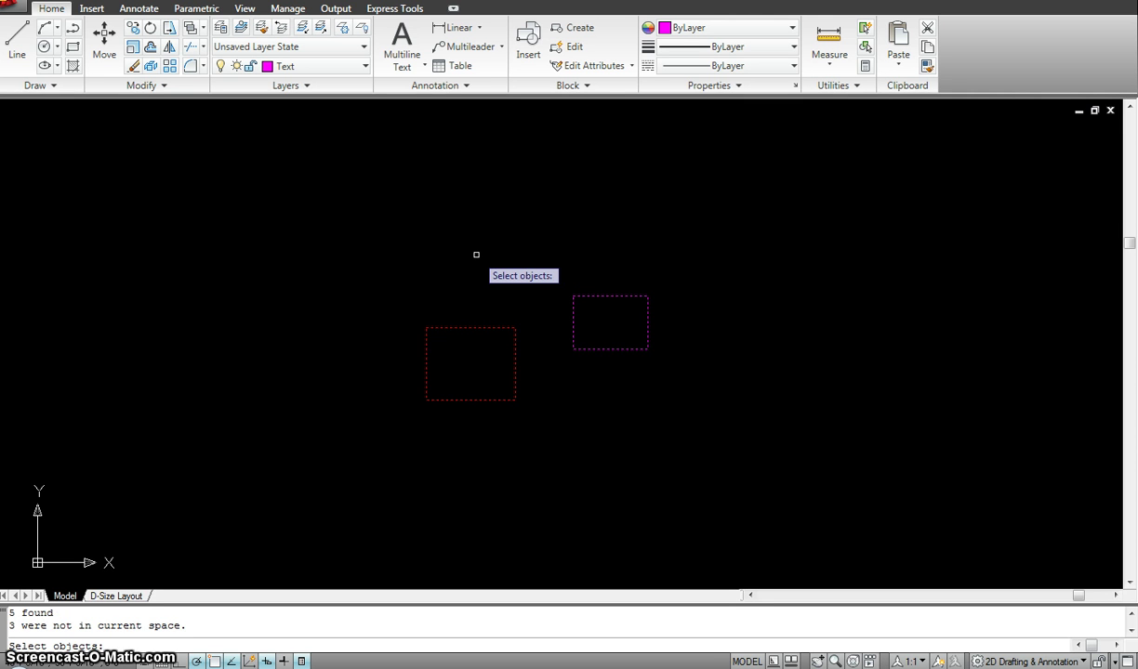
{"action": "key", "text": "Return"}
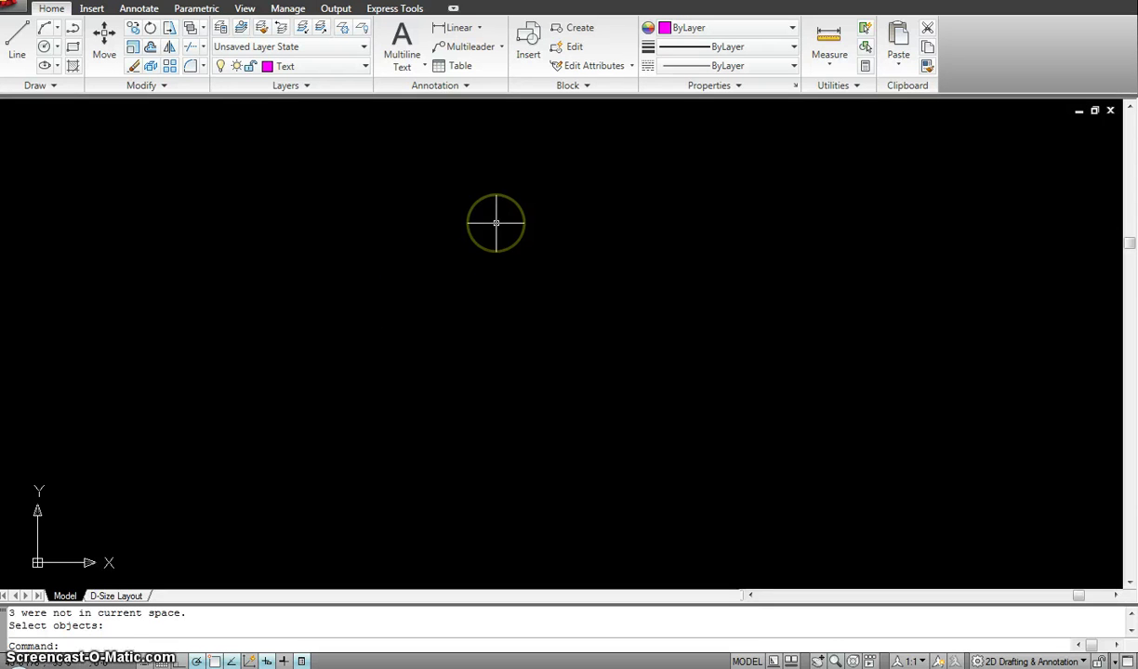
- Thaw the A-Windows and Reference layers in the layer properties and close them
{"action": "left_click", "coordinate": [221, 29]}
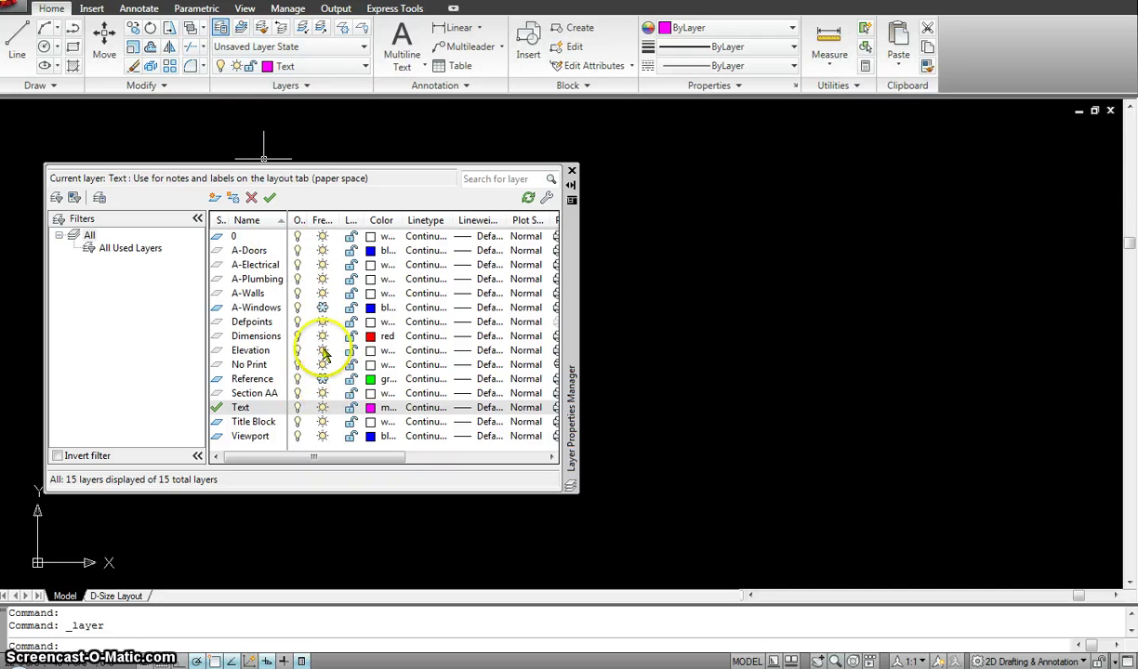
{"action": "left_click", "coordinate": [322, 308]}
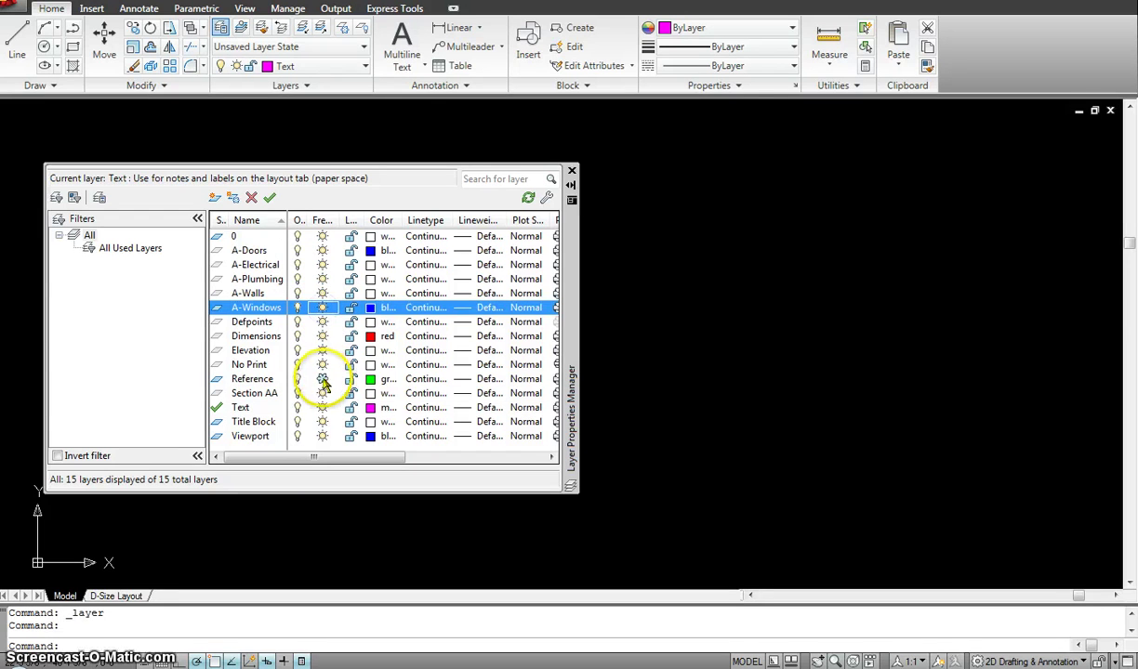
{"action": "left_click", "coordinate": [321, 379]}
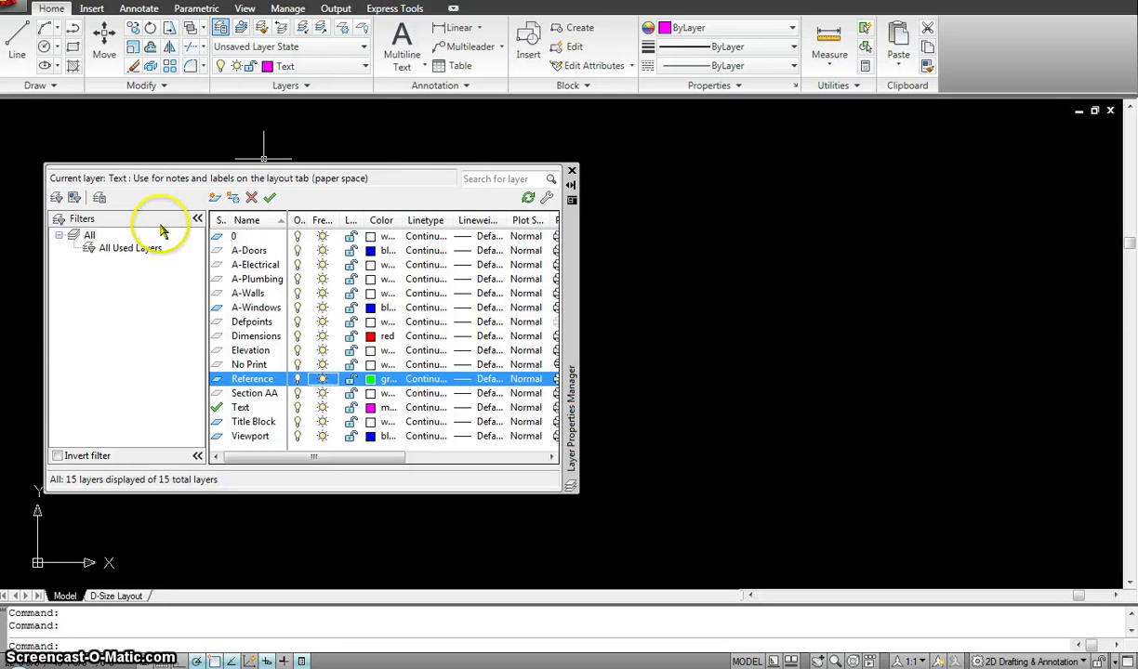
{"action": "left_click", "coordinate": [572, 170]}
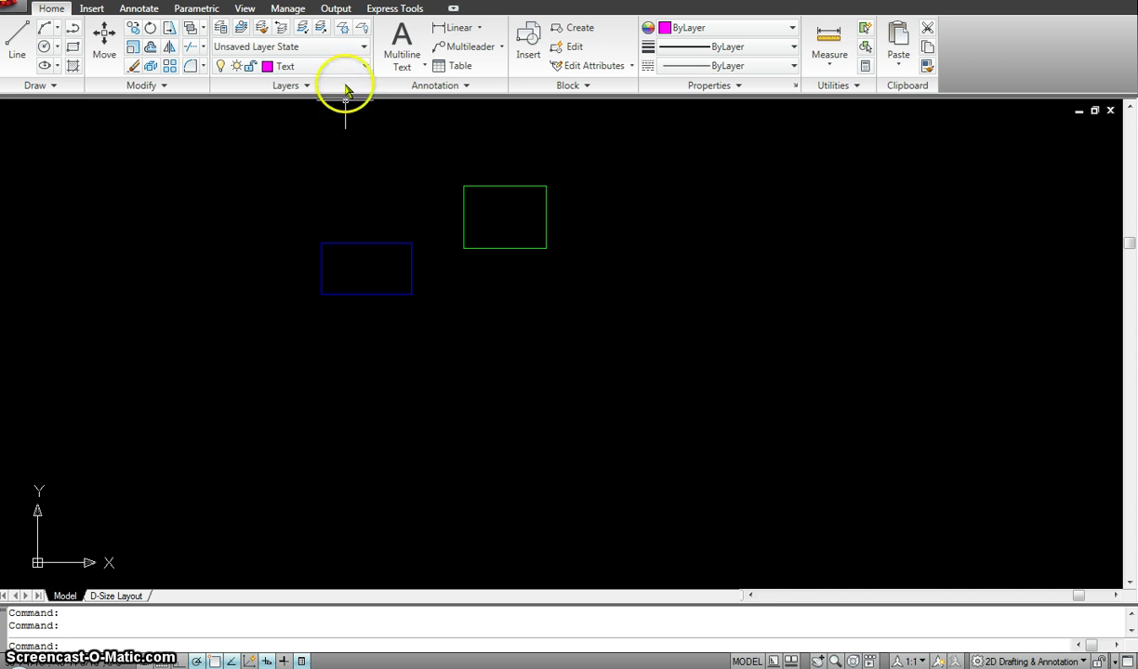
{"action": "left_click", "coordinate": [345, 29]}
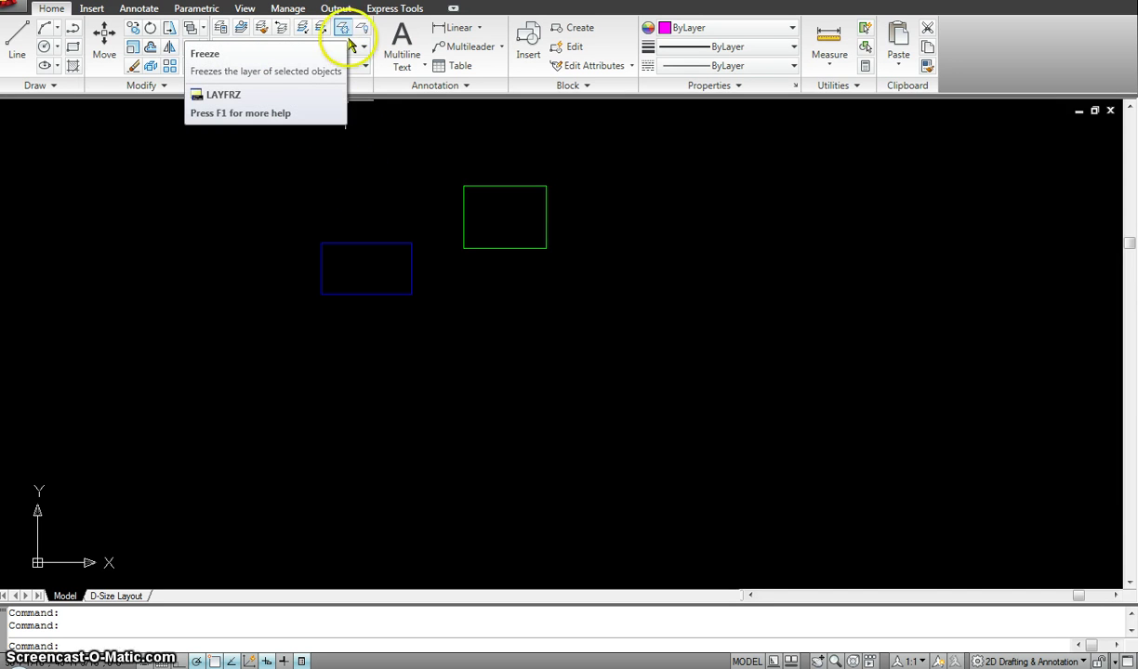
{"action": "left_click", "coordinate": [346, 189]}
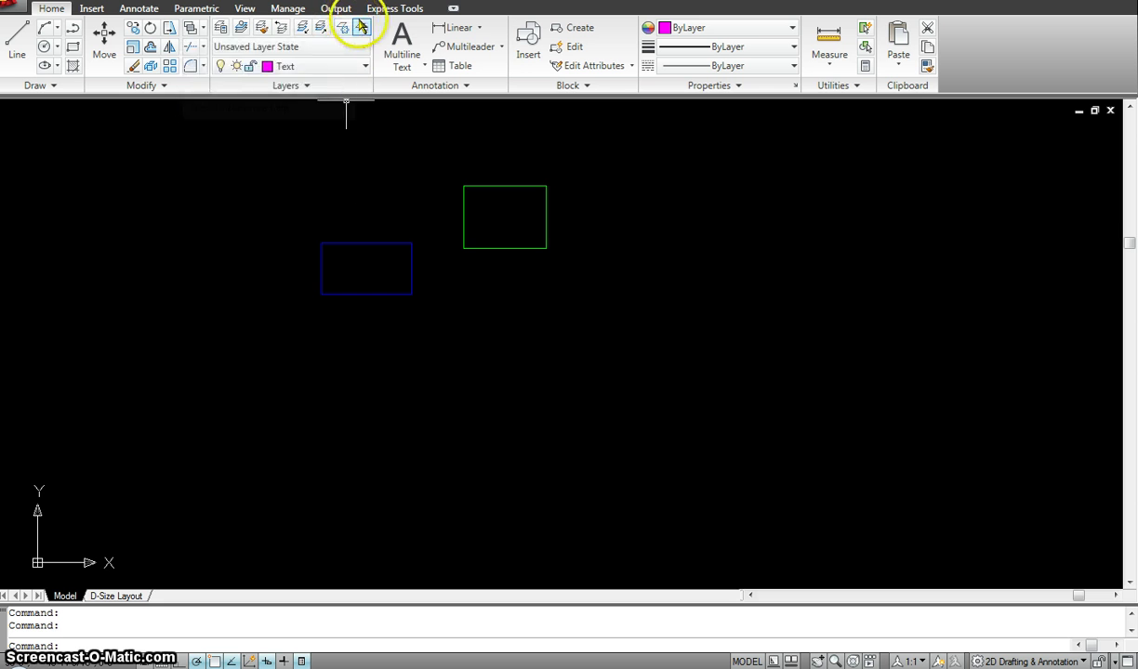
{"action": "left_click", "coordinate": [364, 31]}
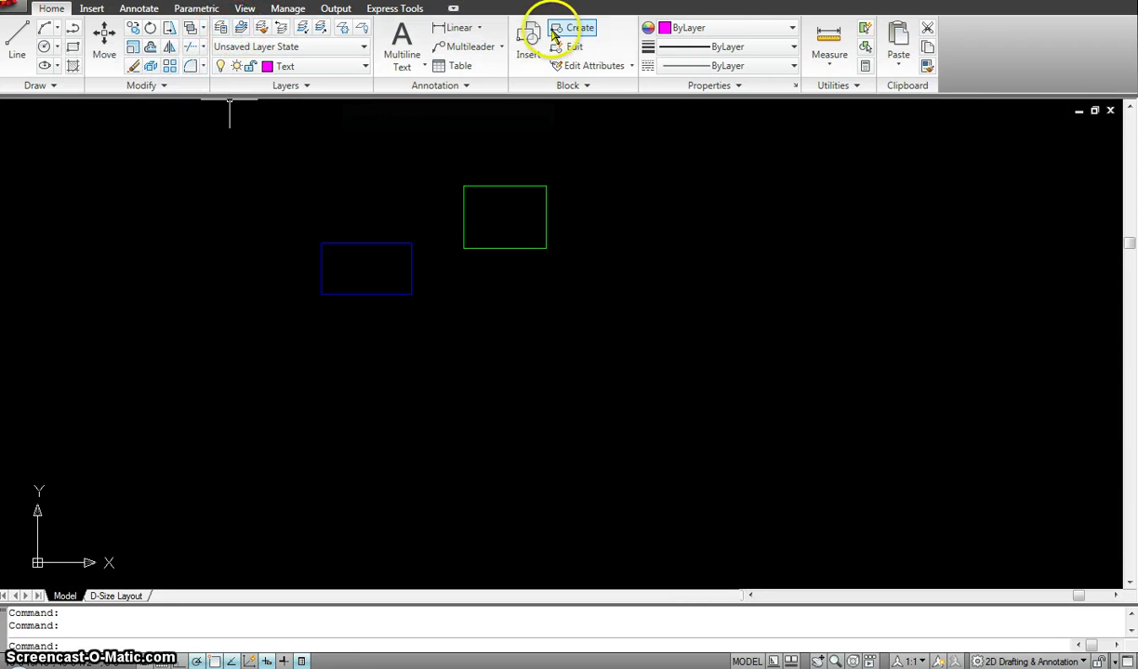
- Switch to the 1STFLPLAN XREF10.2.10 floor plan drawing and lock its A-Walls layer in the layer properties
{"action": "left_click", "coordinate": [1079, 110]}
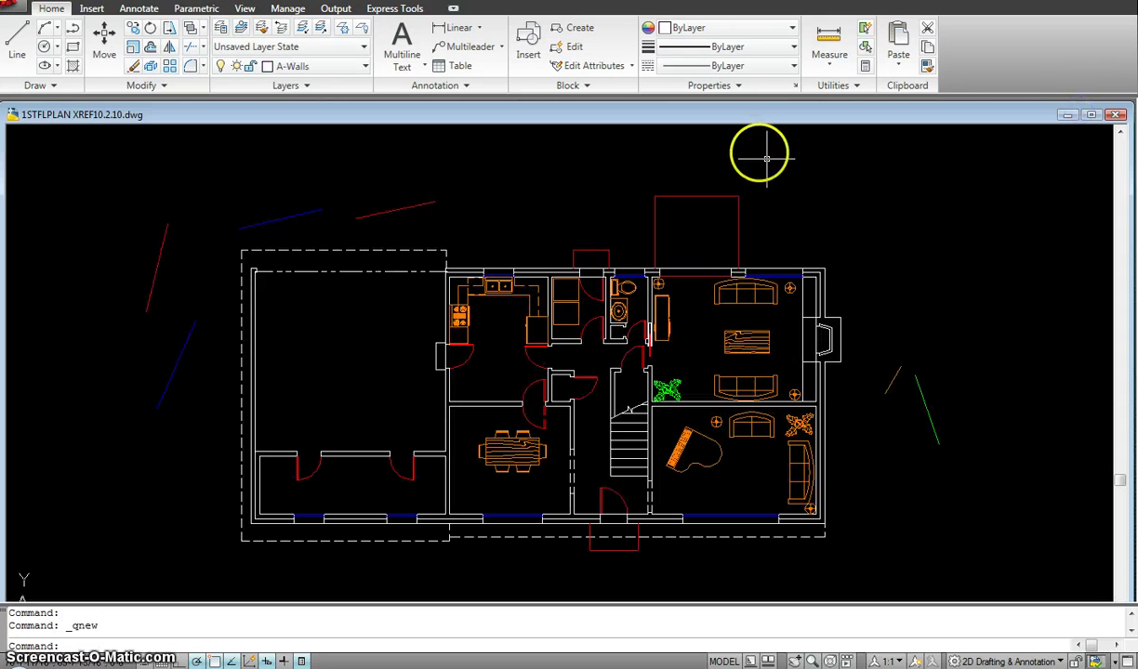
{"action": "left_click", "coordinate": [219, 31]}
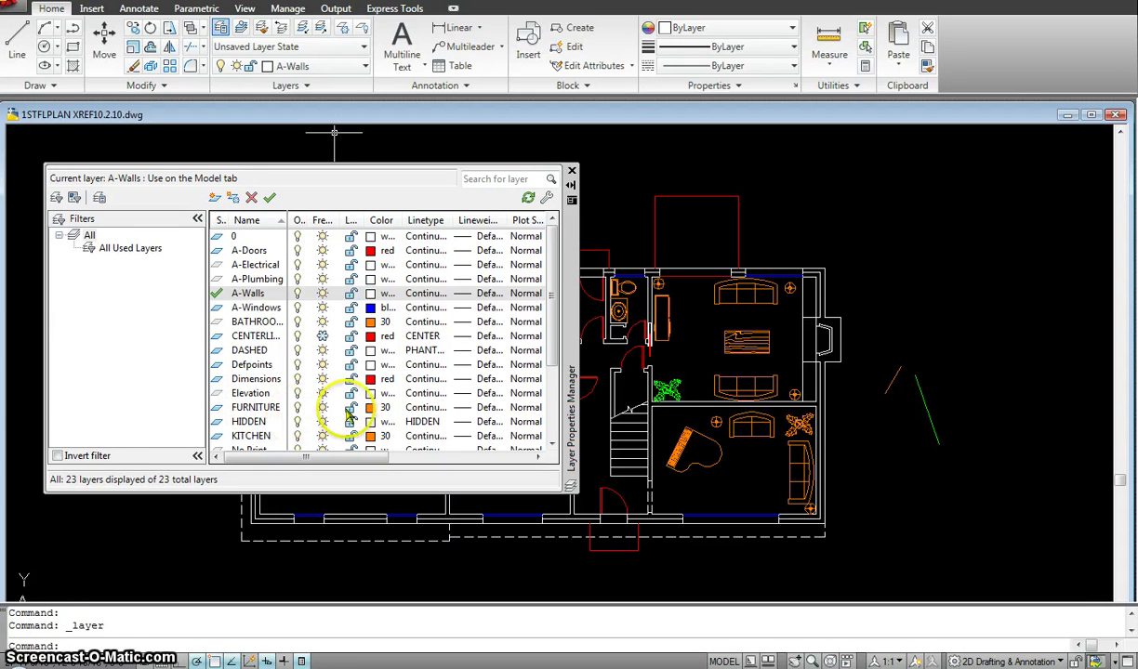
{"action": "left_click", "coordinate": [351, 295]}
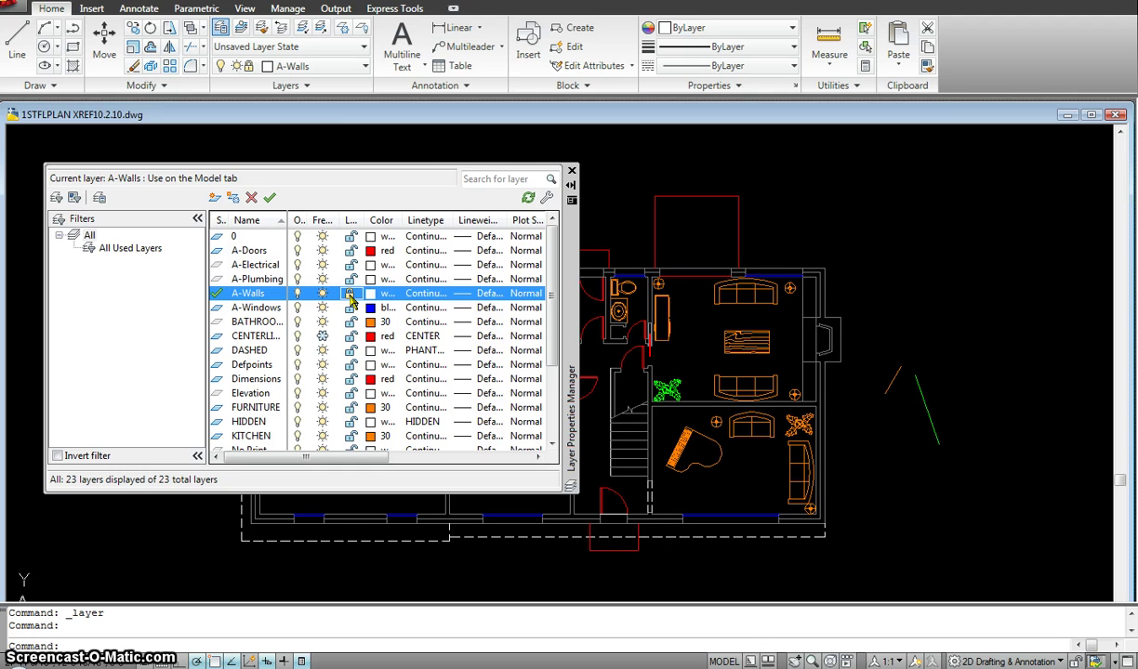
{"action": "left_click", "coordinate": [572, 171]}
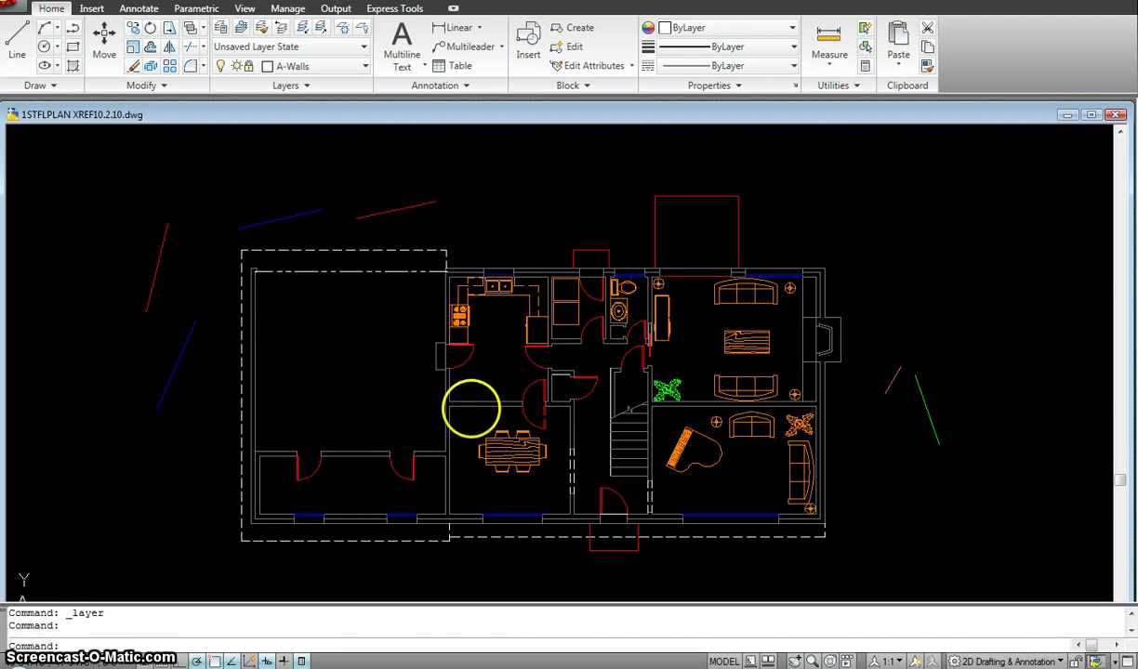
- Try to erase the wall lines between the garage and the dining room using a crossing selection
{"action": "left_click", "coordinate": [482, 374]}
{"action": "left_click", "coordinate": [435, 424]}
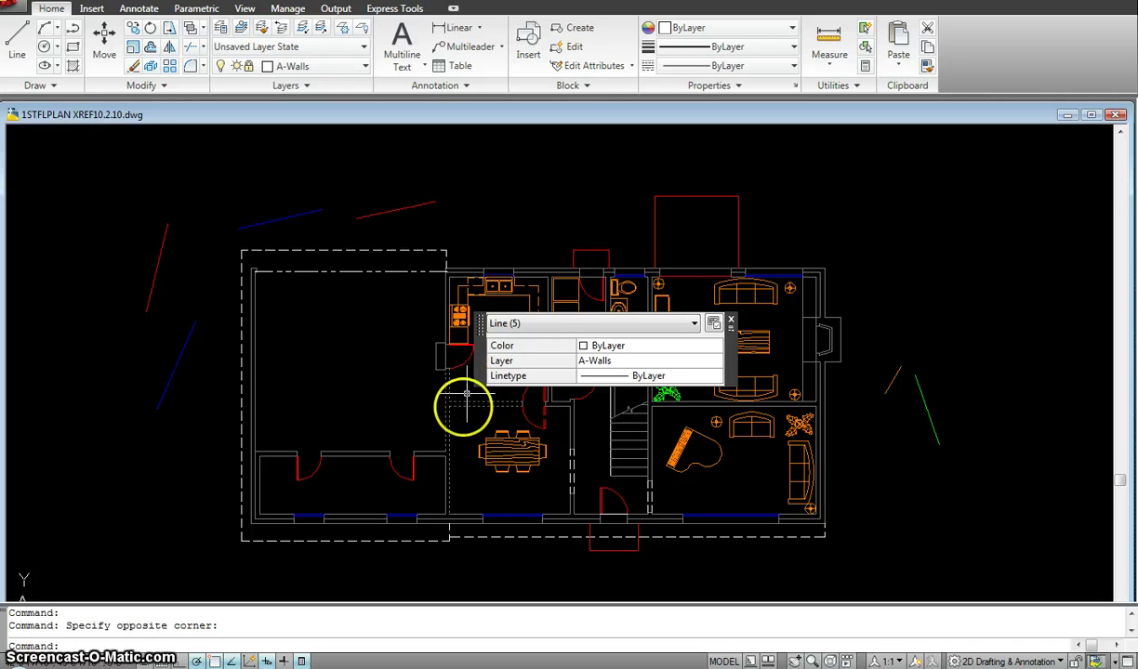
{"action": "key", "text": "Escape"}
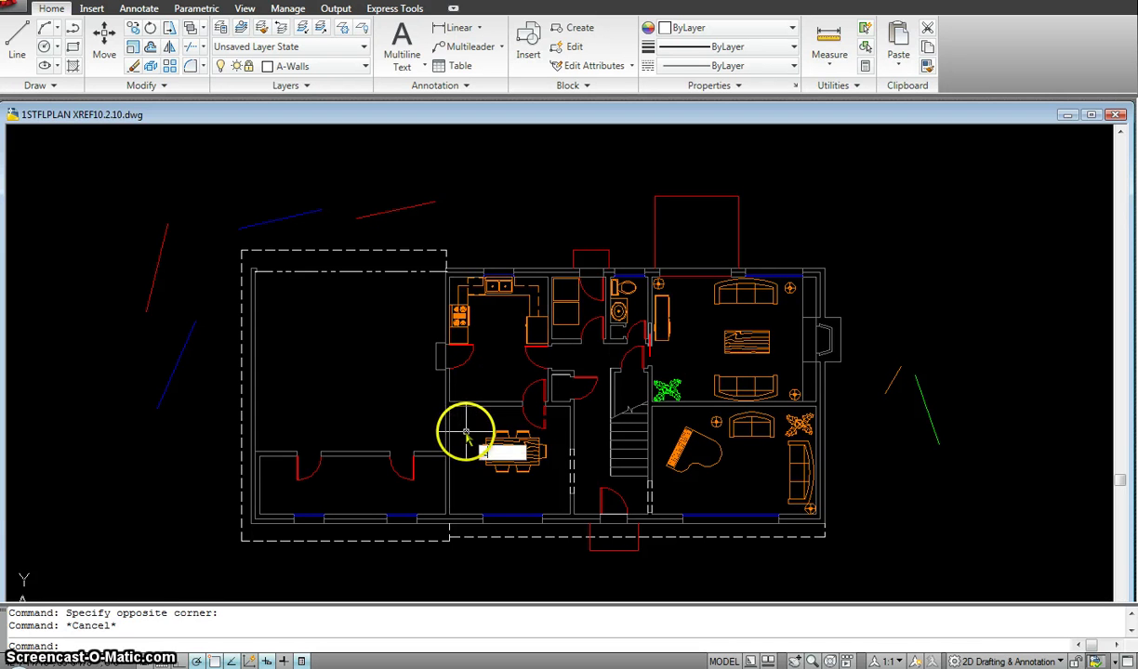
{"action": "type", "text": "e"}
{"action": "key", "text": "Return"}
{"action": "left_click", "coordinate": [455, 409]}
{"action": "left_click", "coordinate": [427, 392]}
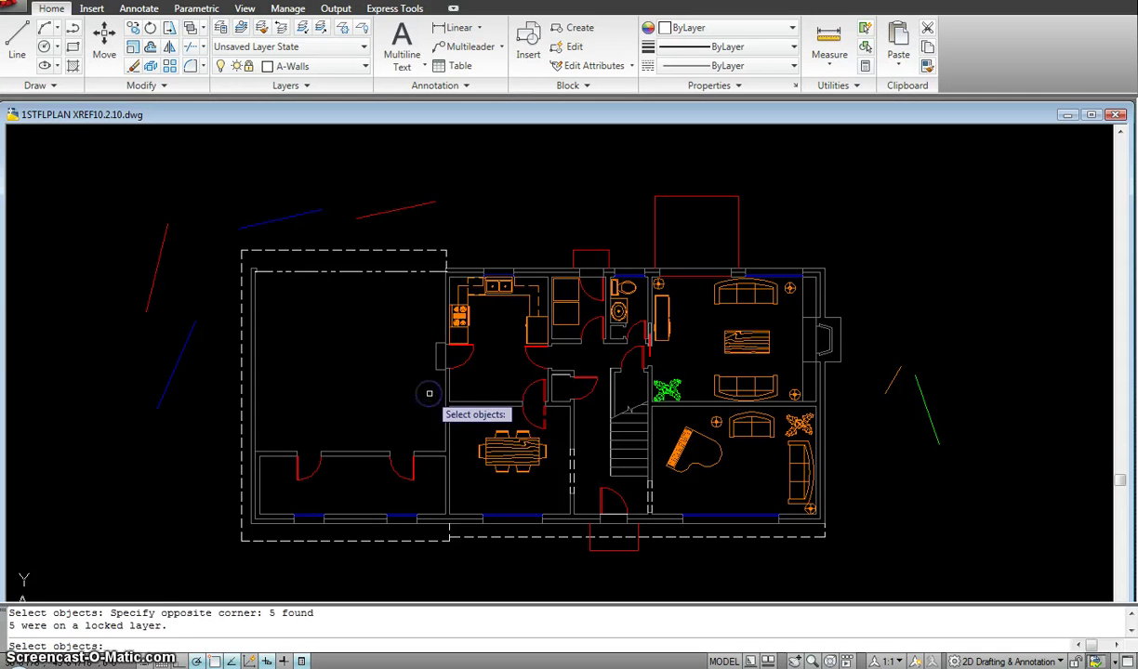
{"action": "key", "text": "Return"}
- Try to move the wall lines between the garage and the dining room, and cancel the Move command
{"action": "left_click", "coordinate": [465, 421]}
{"action": "left_click", "coordinate": [426, 387]}
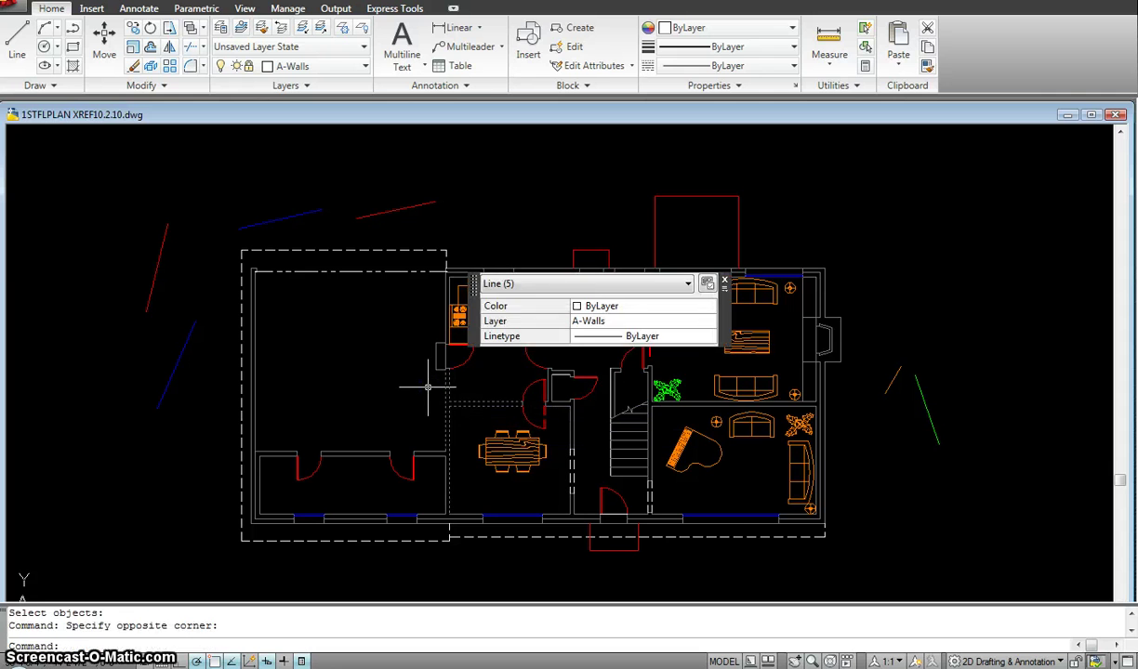
{"action": "key", "text": "Escape"}
{"action": "type", "text": "m"}
{"action": "key", "text": "Return"}
{"action": "left_click", "coordinate": [469, 414]}
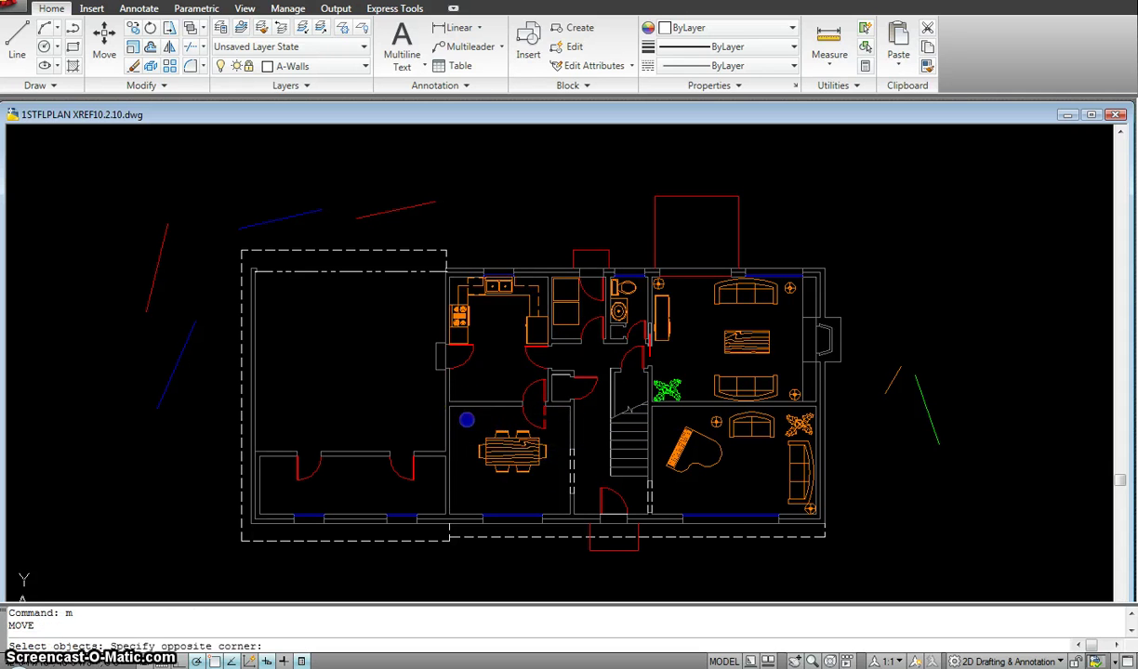
{"action": "left_click", "coordinate": [426, 383]}
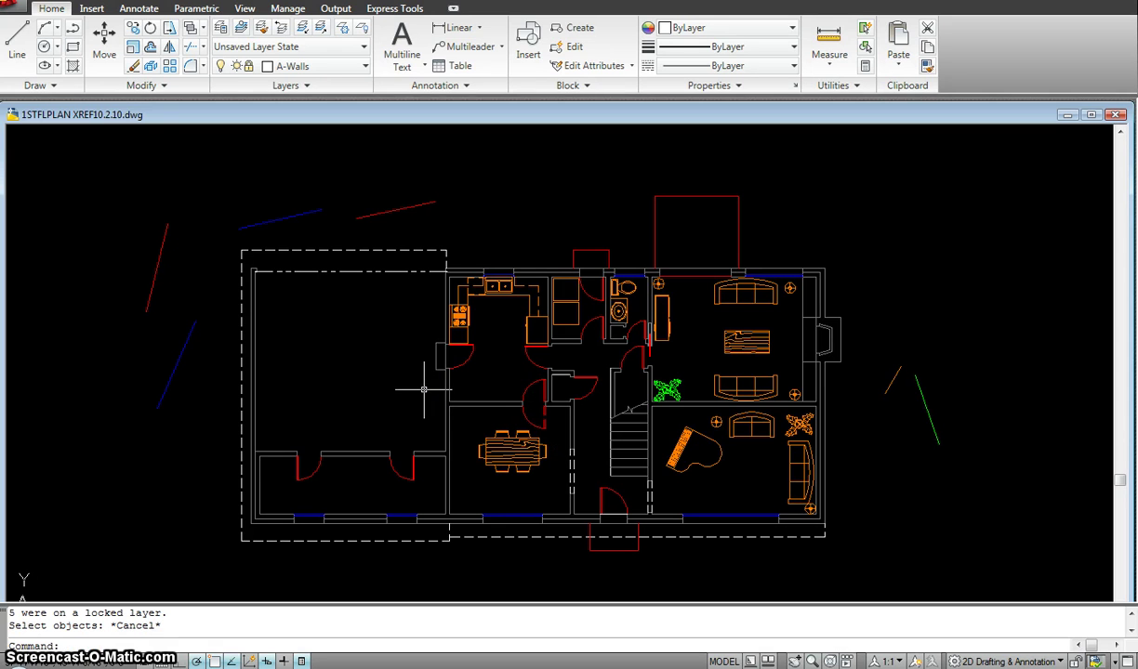
{"action": "mouse_move", "coordinate": [432, 391]}
{"action": "left_mouse_down"}
{"action": "mouse_move", "coordinate": [460, 389]}
{"action": "mouse_move", "coordinate": [448, 441]}
{"action": "left_mouse_up"}
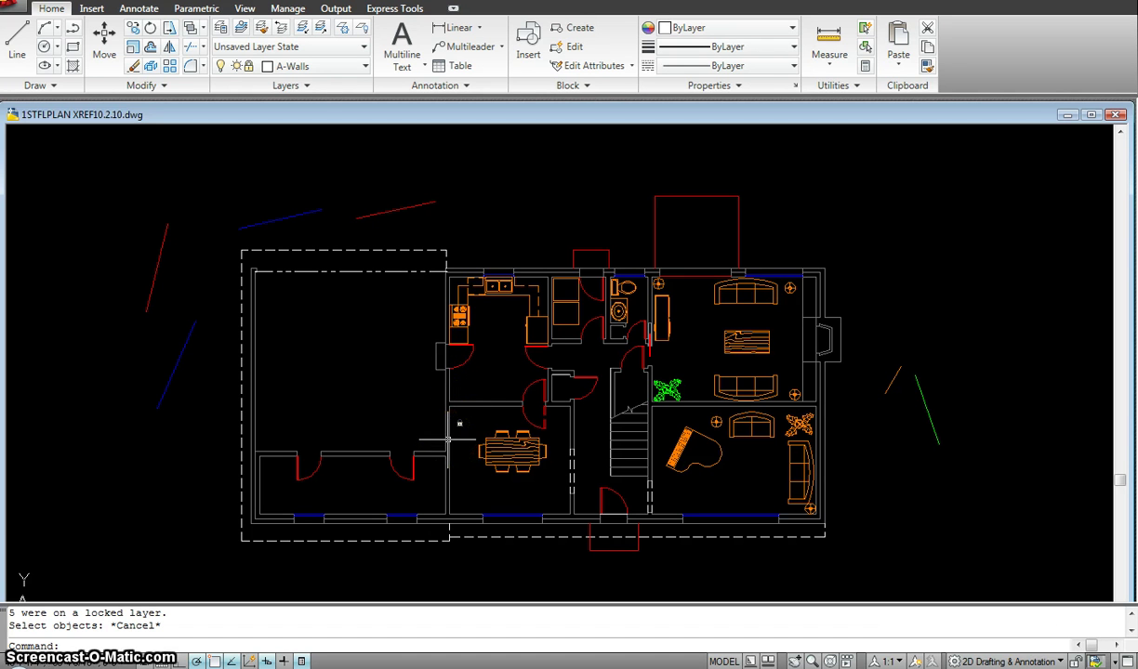
{"action": "mouse_move", "coordinate": [448, 440]}
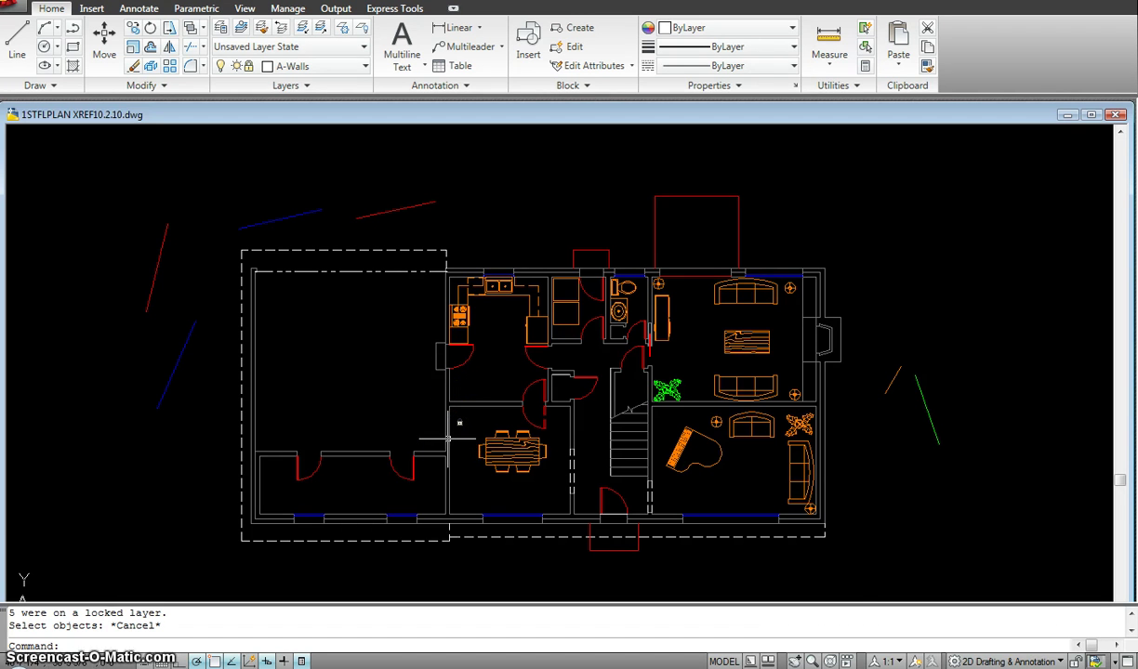
- Erase the doors, windows and dashed outline around the plan's lower-left room with crossing selections, and undo the erase
{"action": "left_click", "coordinate": [398, 356]}
{"action": "type", "text": "e"}
{"action": "key", "text": "Return"}
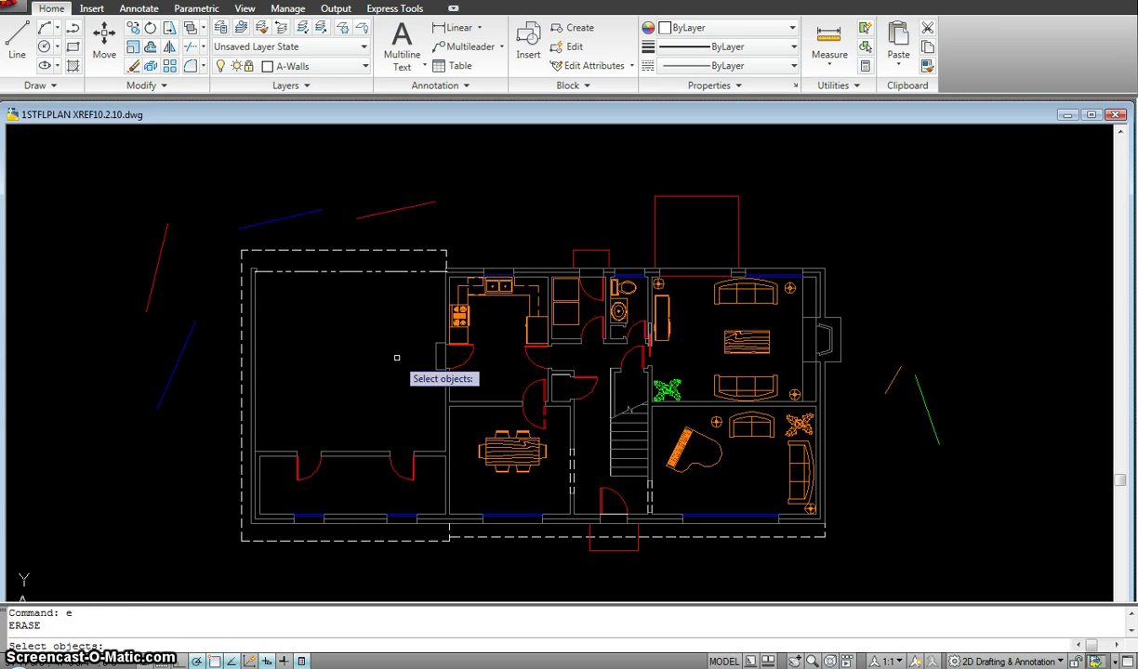
{"action": "mouse_move", "coordinate": [381, 400]}
{"action": "left_mouse_down"}
{"action": "mouse_move", "coordinate": [369, 420]}
{"action": "mouse_move", "coordinate": [282, 412]}
{"action": "mouse_move", "coordinate": [343, 502]}
{"action": "mouse_move", "coordinate": [437, 580]}
{"action": "mouse_move", "coordinate": [279, 418]}
{"action": "left_mouse_up"}
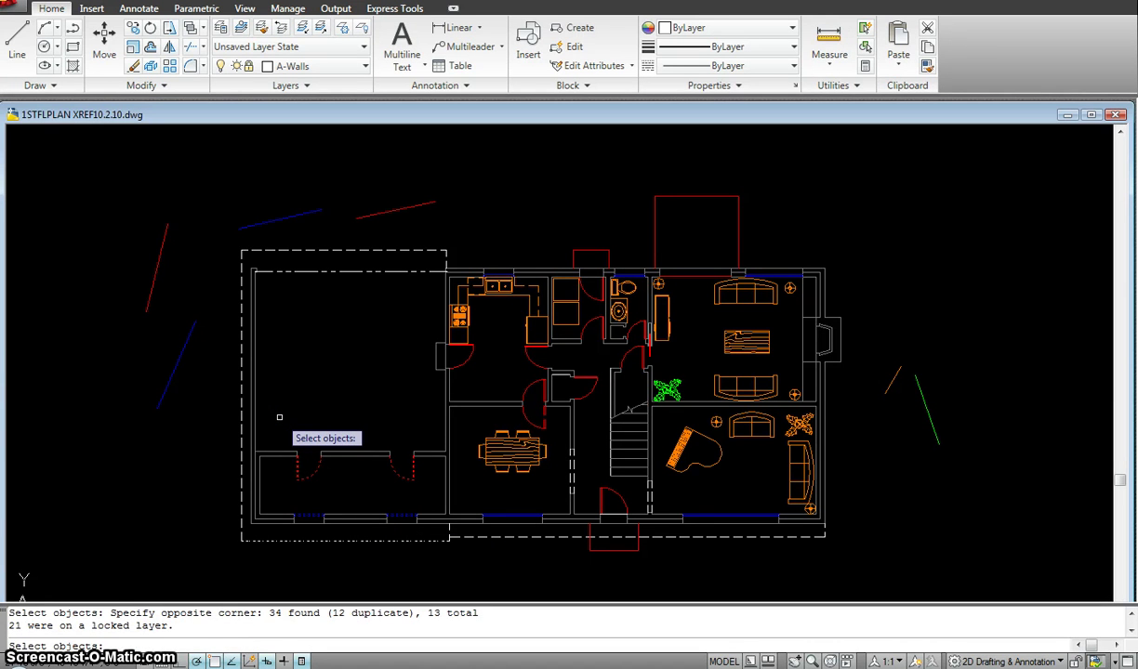
{"action": "left_click_drag", "start_coordinate": [327, 424], "coordinate": [271, 478]}
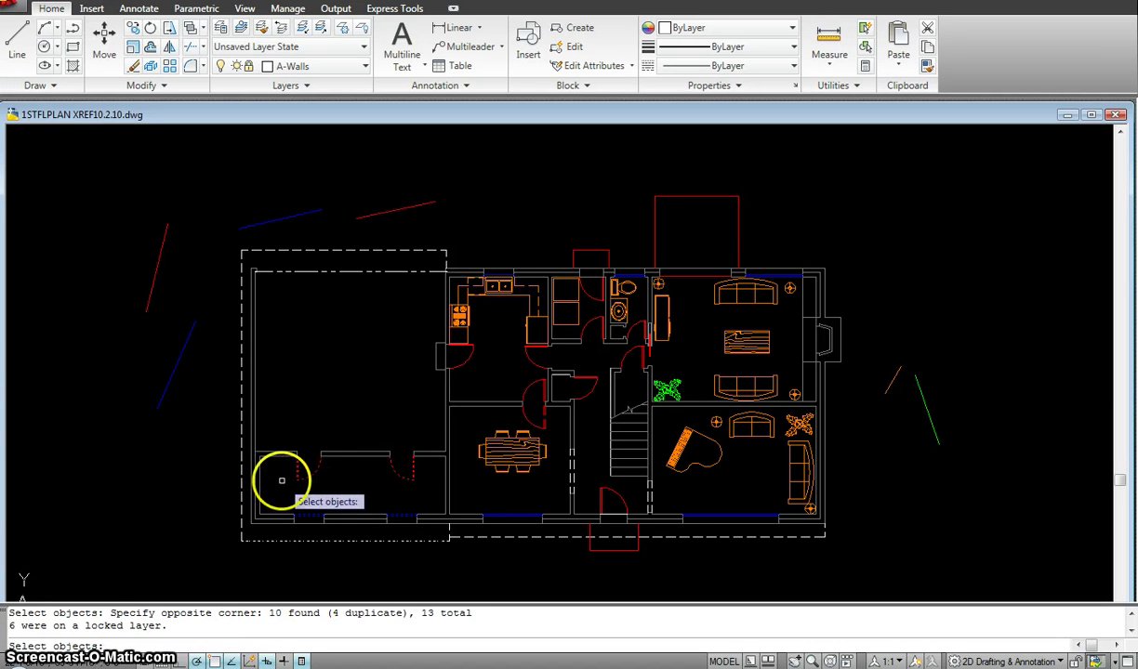
{"action": "key", "text": "Return"}
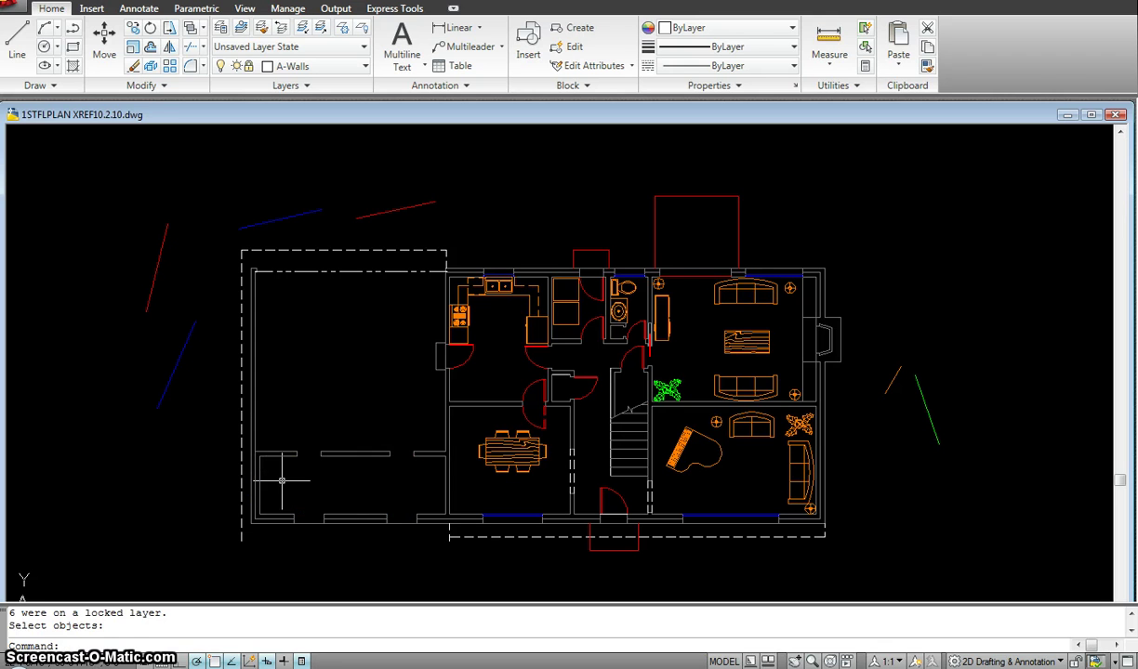
{"action": "key", "text": "ctrl+z"}
{"action": "left_click_drag", "start_coordinate": [292, 457], "coordinate": [295, 436]}
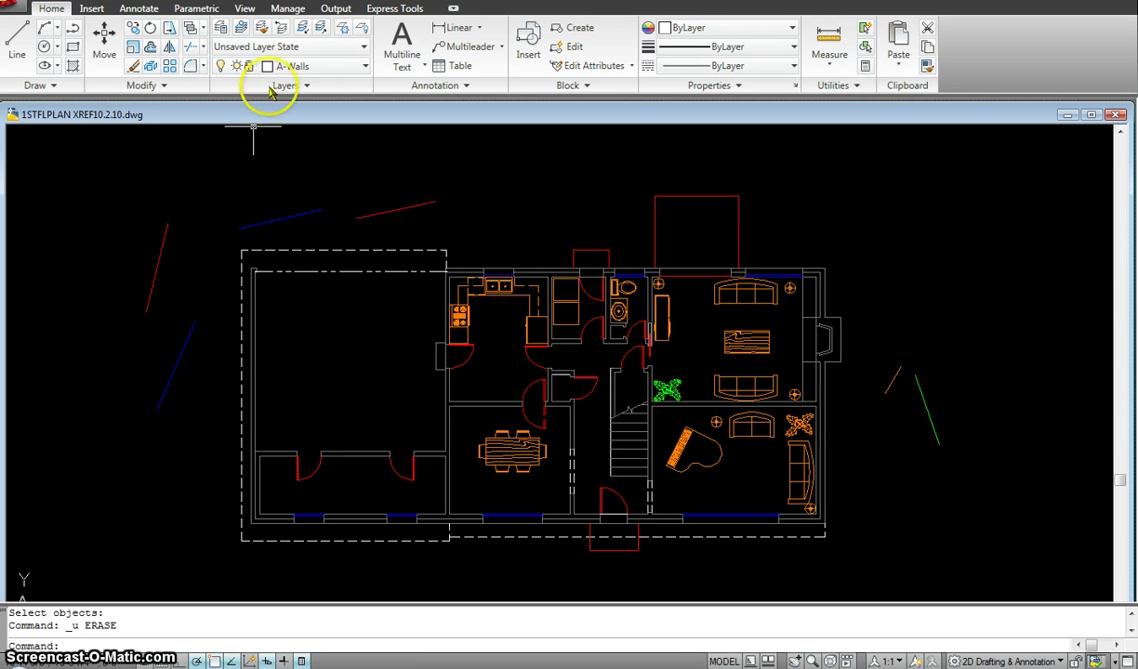
- Unlock the A-Walls layer in the layer properties, leaving it on and thawed, and close them
{"action": "left_click", "coordinate": [222, 32]}
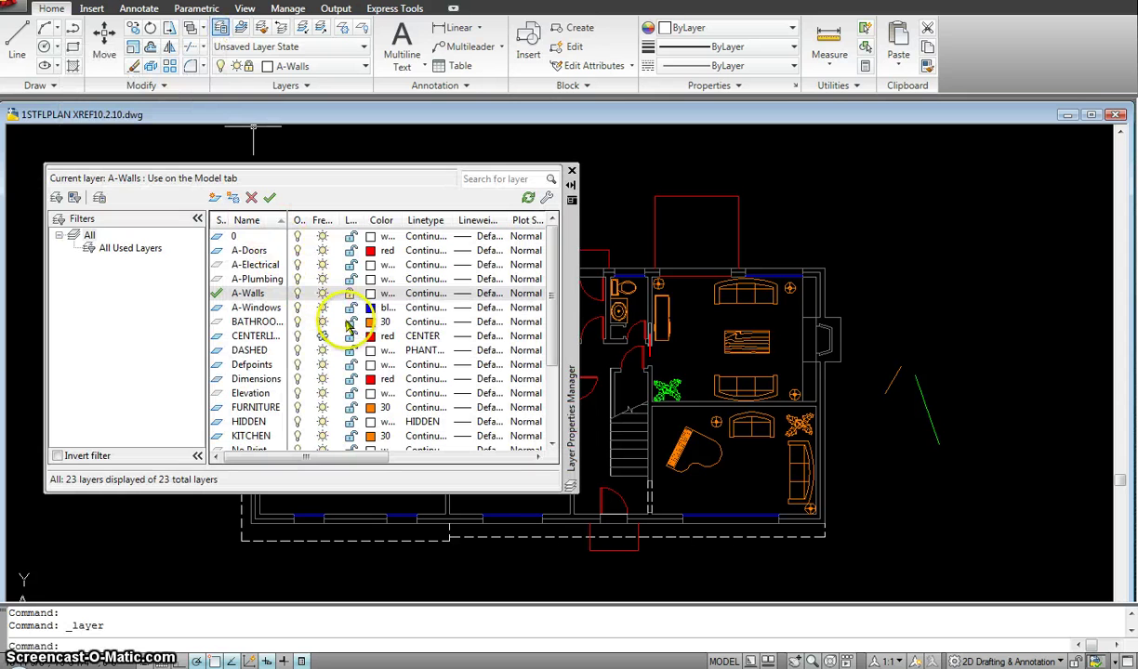
{"action": "left_click", "coordinate": [350, 294]}
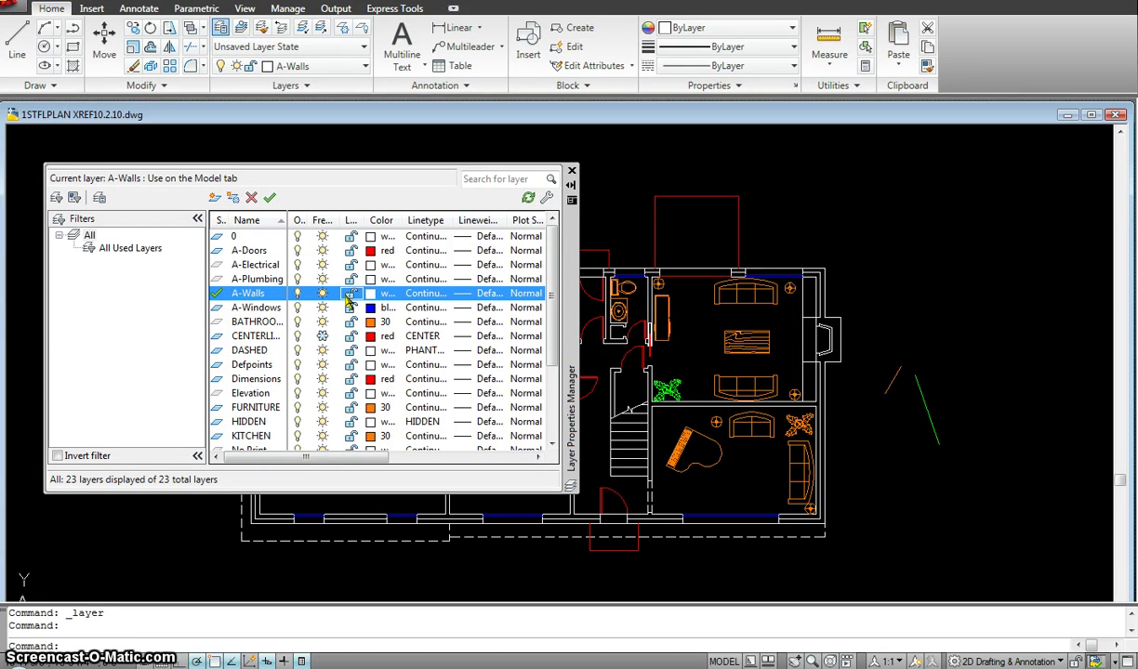
{"action": "left_click", "coordinate": [322, 296]}
{"action": "left_click", "coordinate": [297, 295]}
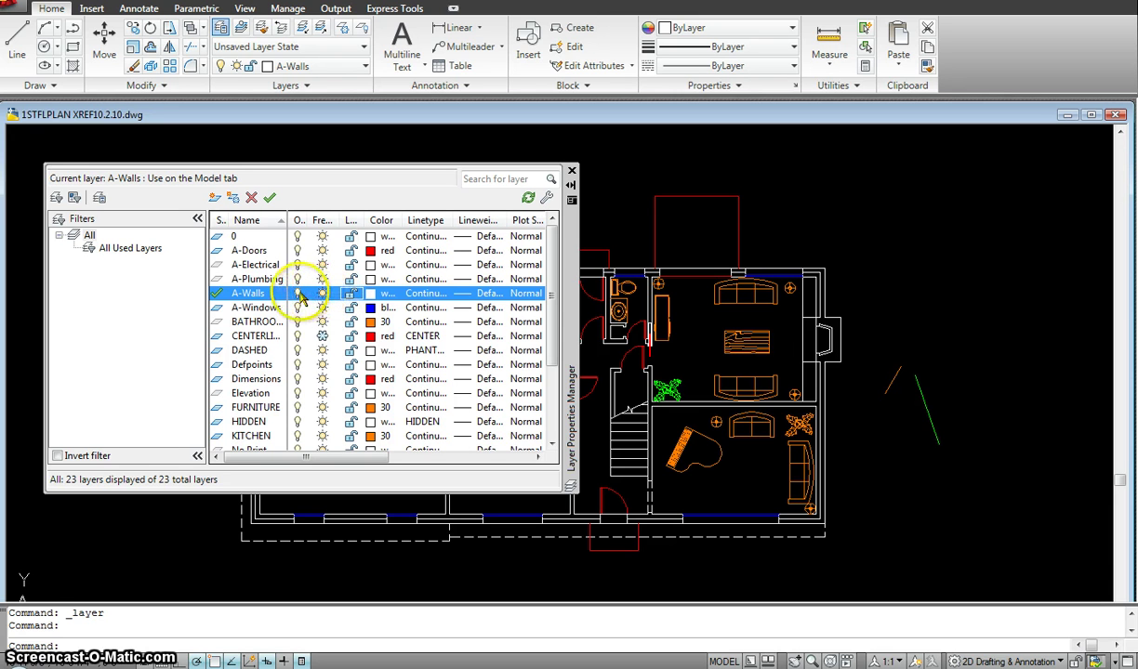
{"action": "left_click", "coordinate": [298, 295]}
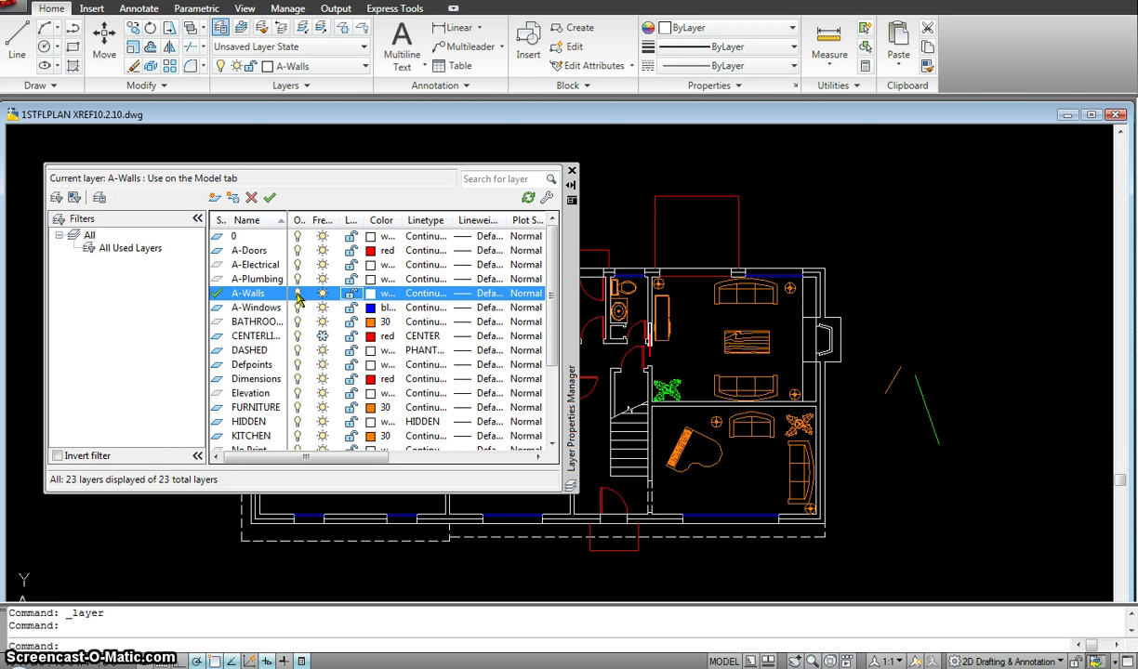
{"action": "left_click", "coordinate": [321, 294]}
{"action": "left_click", "coordinate": [297, 296]}
{"action": "left_click", "coordinate": [572, 177]}
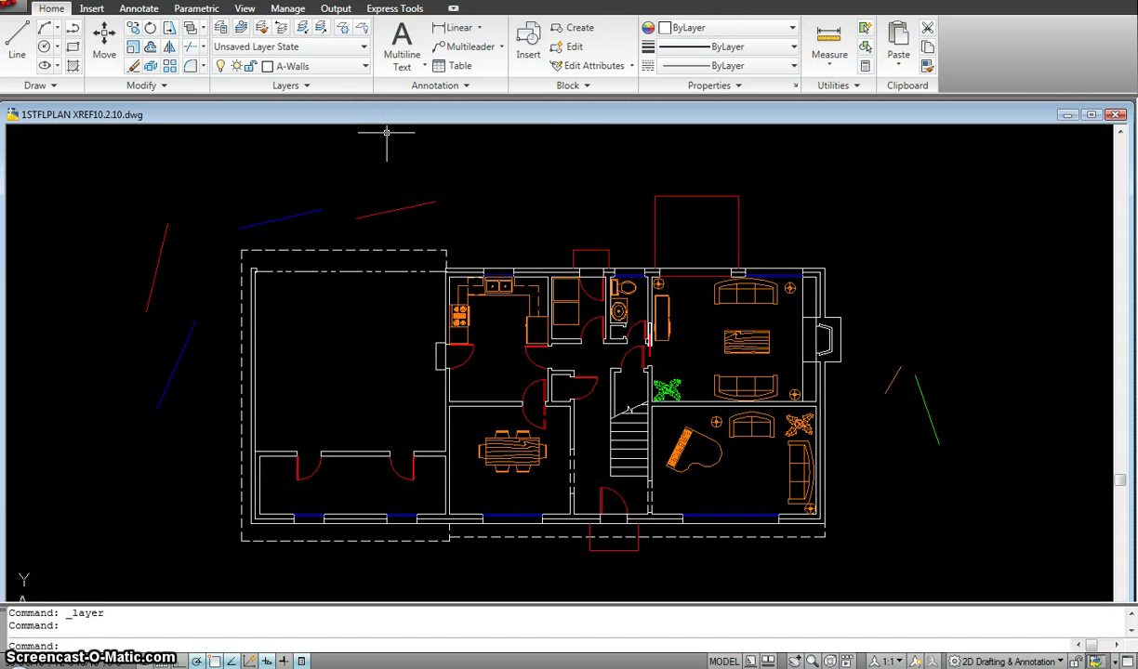